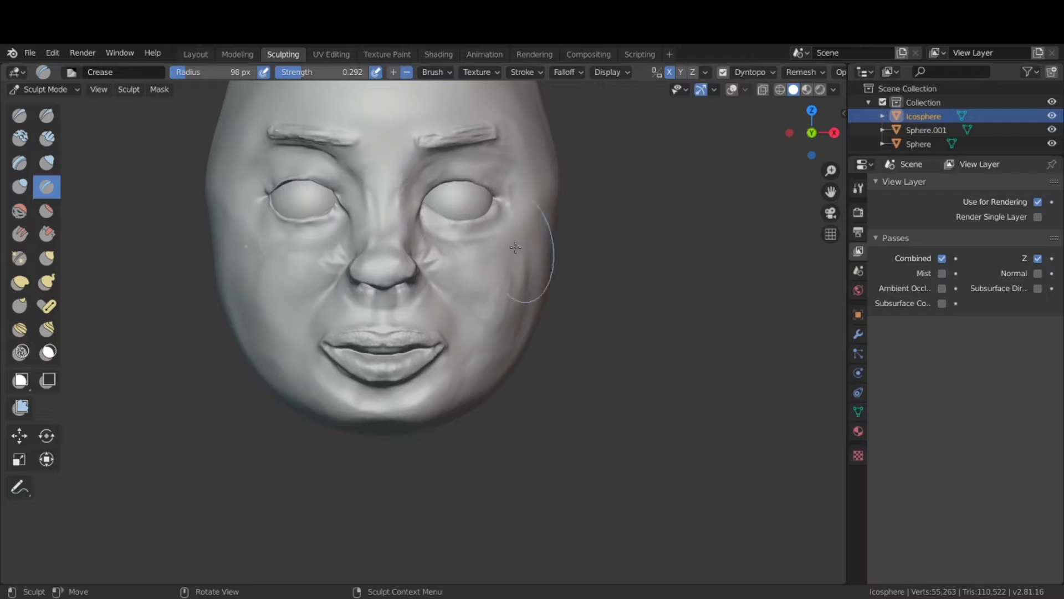
# Carve two crease lines along the cheek beside the mouth with the Crease brush.
pyautogui.moveTo(515, 247)
pyautogui.mouseDown()
pyautogui.moveTo(507, 293)
pyautogui.moveTo(517, 276)
pyautogui.mouseUp()
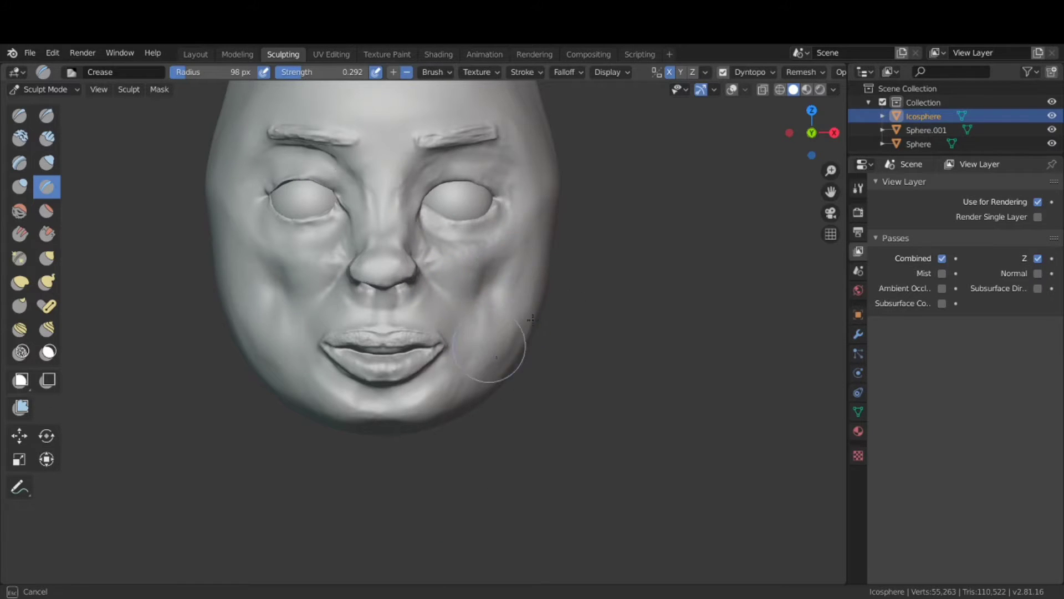
pyautogui.moveTo(489, 348); pyautogui.dragTo(491, 349)
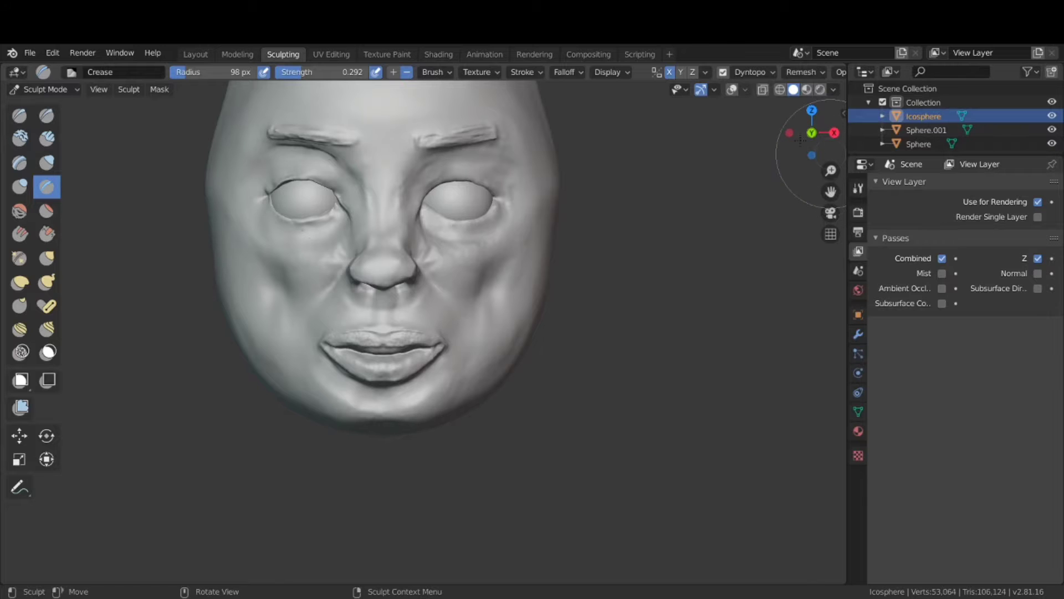
pyautogui.moveTo(800, 139)
pyautogui.mouseDown()
pyautogui.moveTo(745, 164)
pyautogui.moveTo(807, 143)
pyautogui.moveTo(432, 198)
pyautogui.mouseUp()
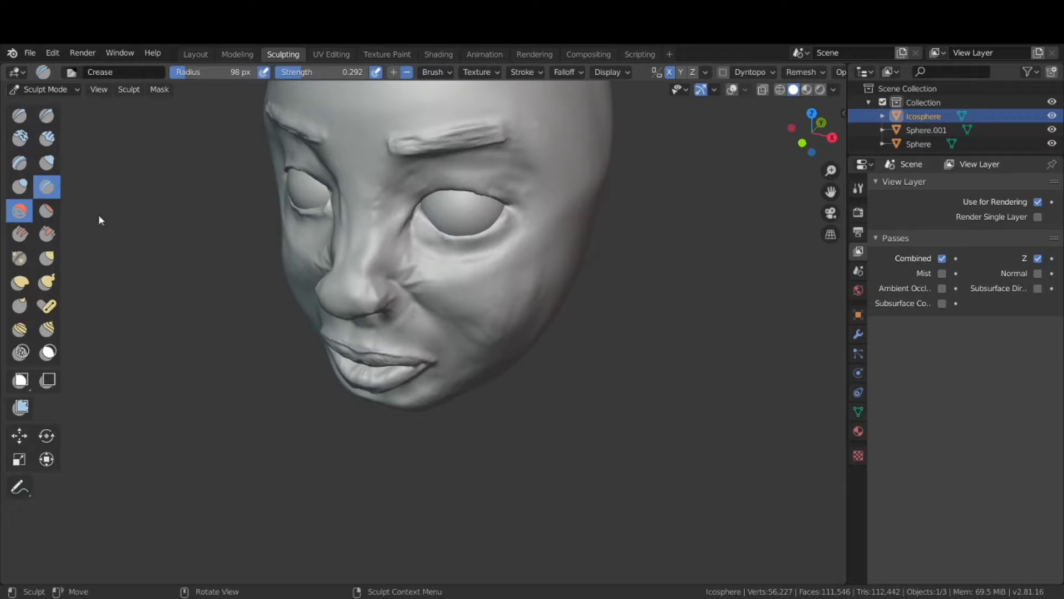
# Smooth out the cheek creases on both sides of the face with the Smooth brush.
pyautogui.press('s')
pyautogui.moveTo(415, 271); pyautogui.dragTo(408, 270)
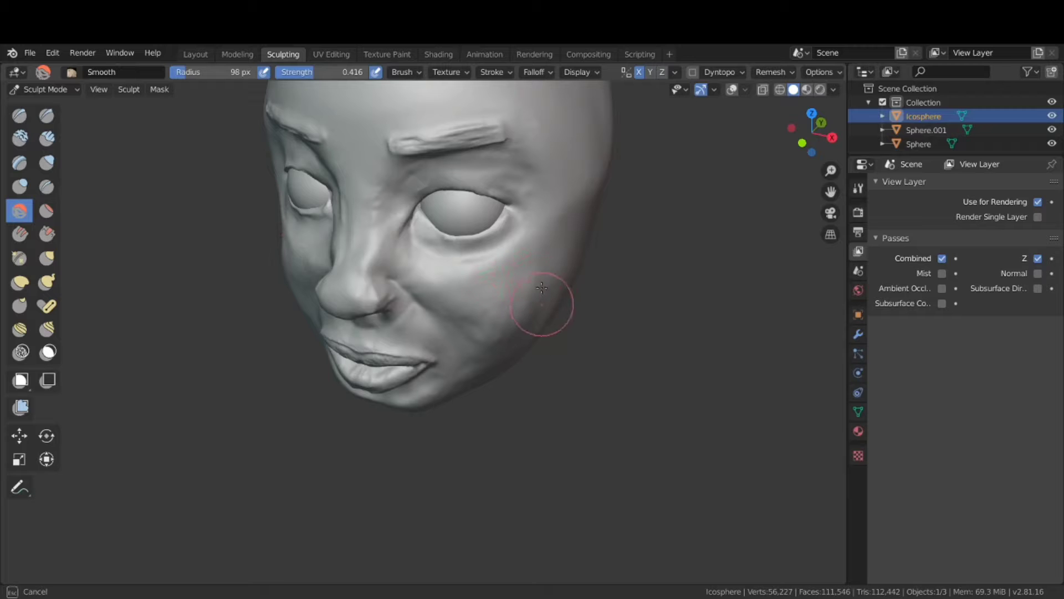
pyautogui.moveTo(820, 142)
pyautogui.mouseDown()
pyautogui.moveTo(925, 120)
pyautogui.moveTo(870, 141)
pyautogui.moveTo(831, 138)
pyautogui.mouseUp()
pyautogui.moveTo(246, 286); pyautogui.dragTo(254, 281)
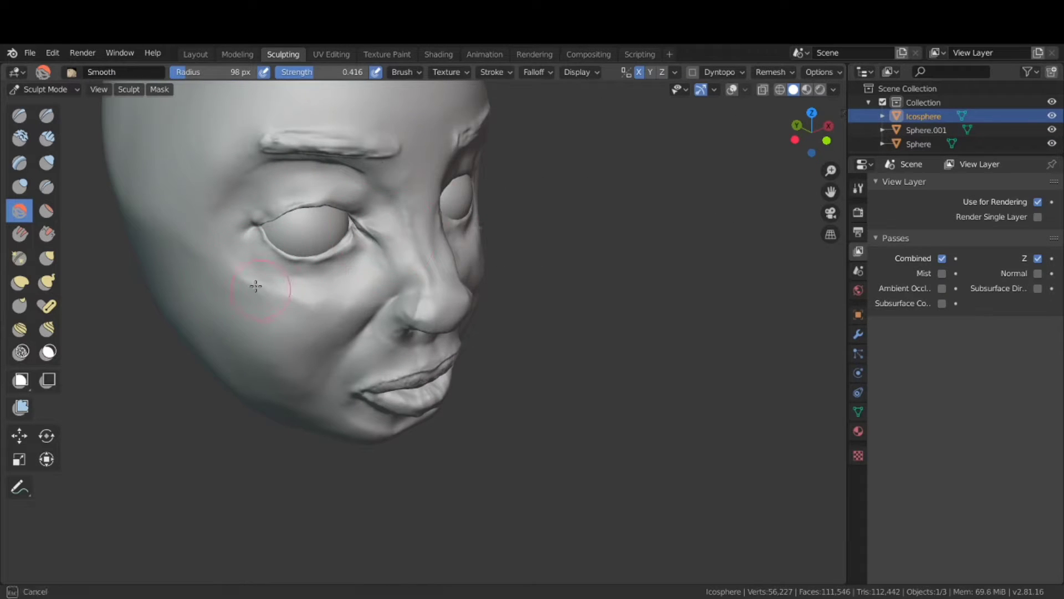
# Smooth the skin around the eye and along the lower cheek.
pyautogui.click(46, 139)
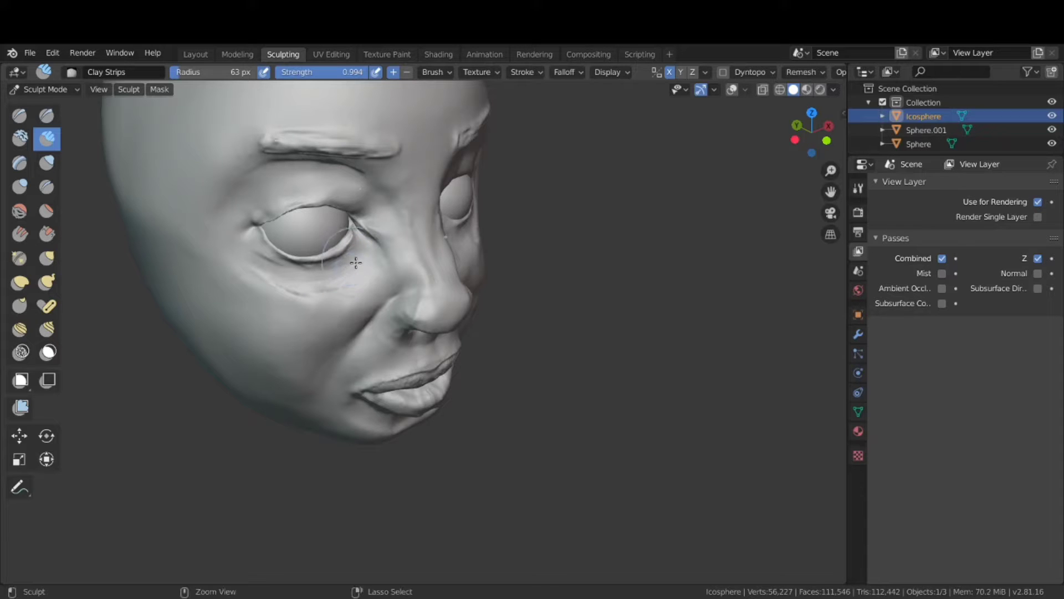
pyautogui.click(25, 213)
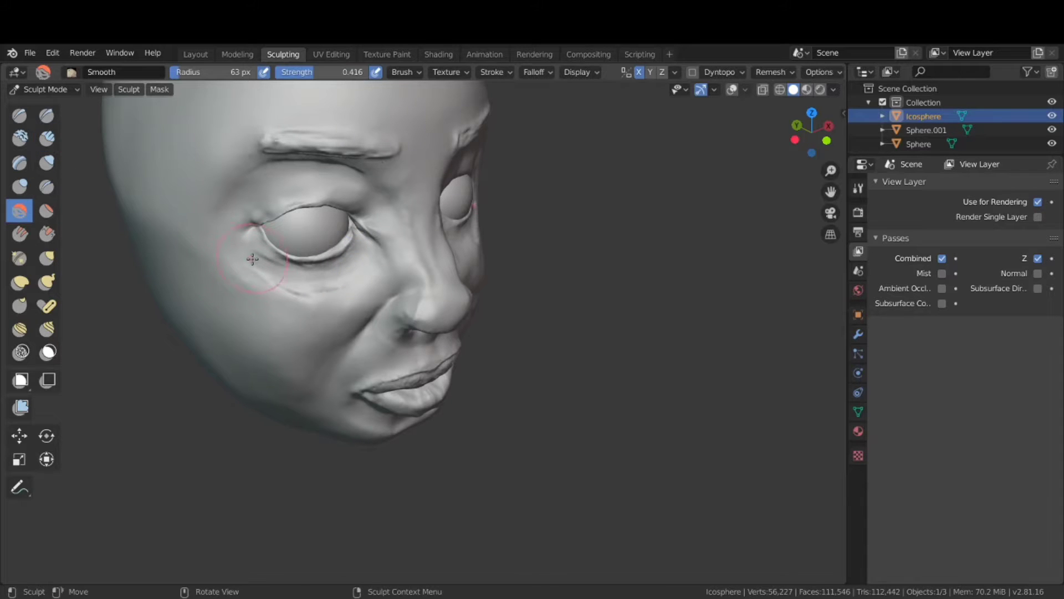
pyautogui.moveTo(252, 259); pyautogui.dragTo(258, 256)
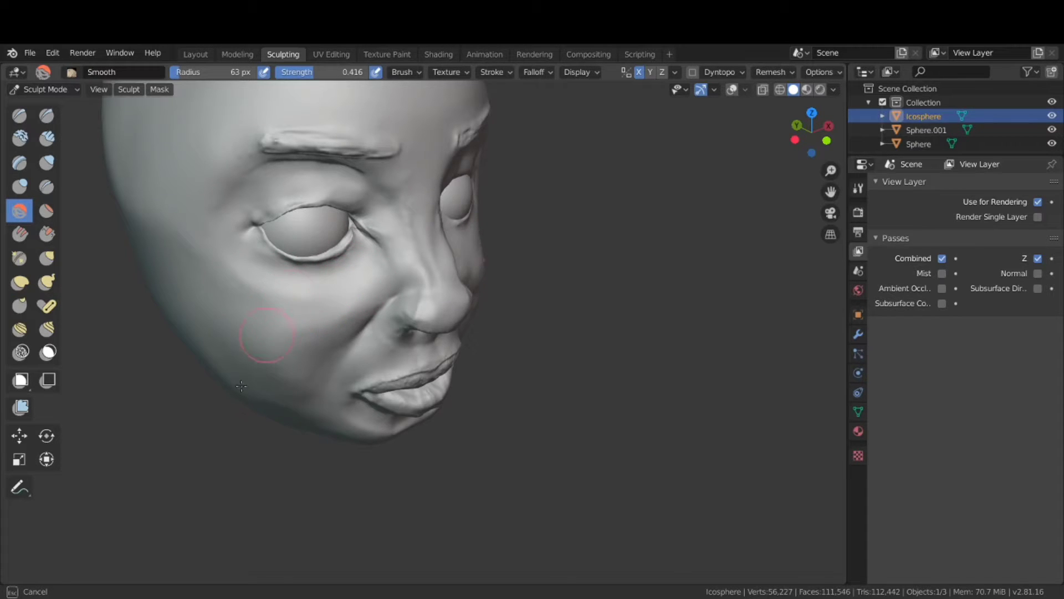
pyautogui.moveTo(241, 386); pyautogui.dragTo(775, 199)
pyautogui.moveTo(833, 154)
pyautogui.mouseDown()
pyautogui.moveTo(681, 103)
pyautogui.moveTo(748, 120)
pyautogui.moveTo(527, 186)
pyautogui.moveTo(711, 108)
pyautogui.mouseUp()
# Paint an ear-shaped mask patch on the side of the head and invert it with Ctrl+I.
pyautogui.press('m')
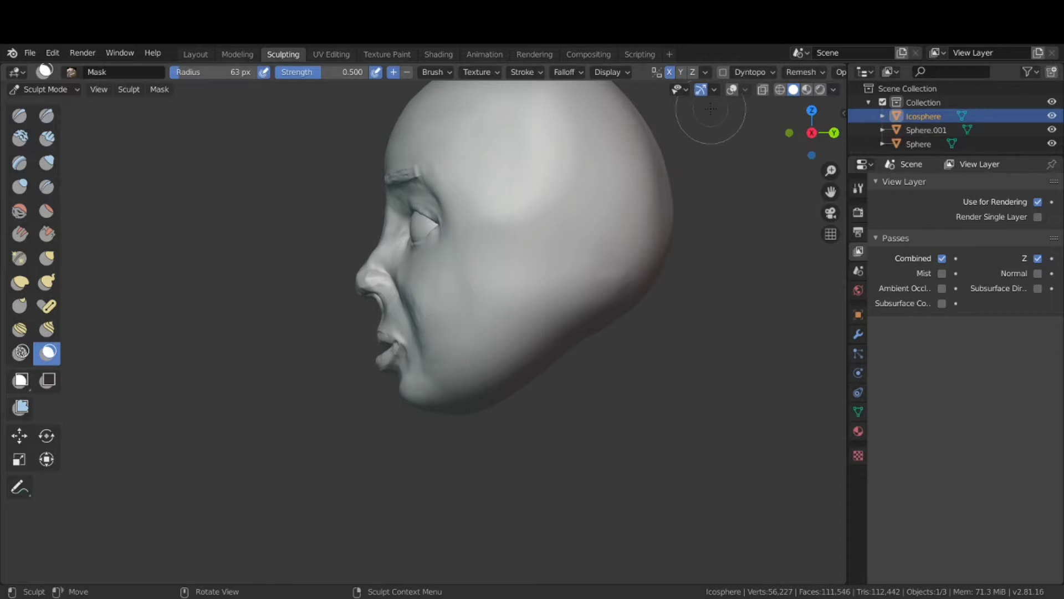
pyautogui.click(732, 90)
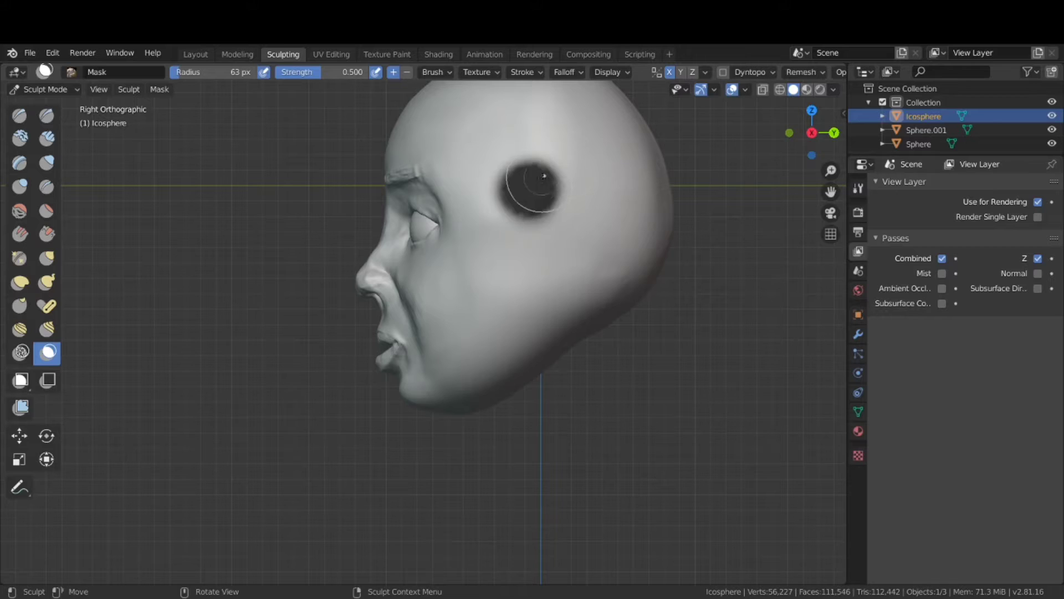
pyautogui.moveTo(543, 176)
pyautogui.mouseDown()
pyautogui.moveTo(532, 188)
pyautogui.moveTo(535, 251)
pyautogui.mouseUp()
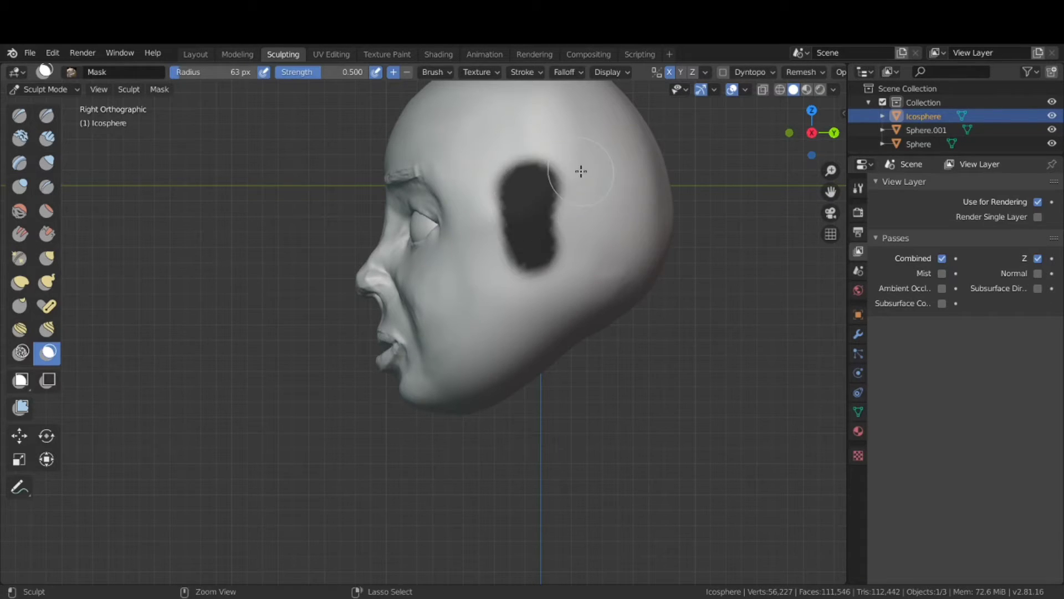
pyautogui.moveTo(577, 170)
pyautogui.keyDown('ctrl'); pyautogui.mouseDown()
pyautogui.moveTo(562, 208)
pyautogui.moveTo(546, 200)
pyautogui.mouseUp(); pyautogui.keyUp('ctrl')
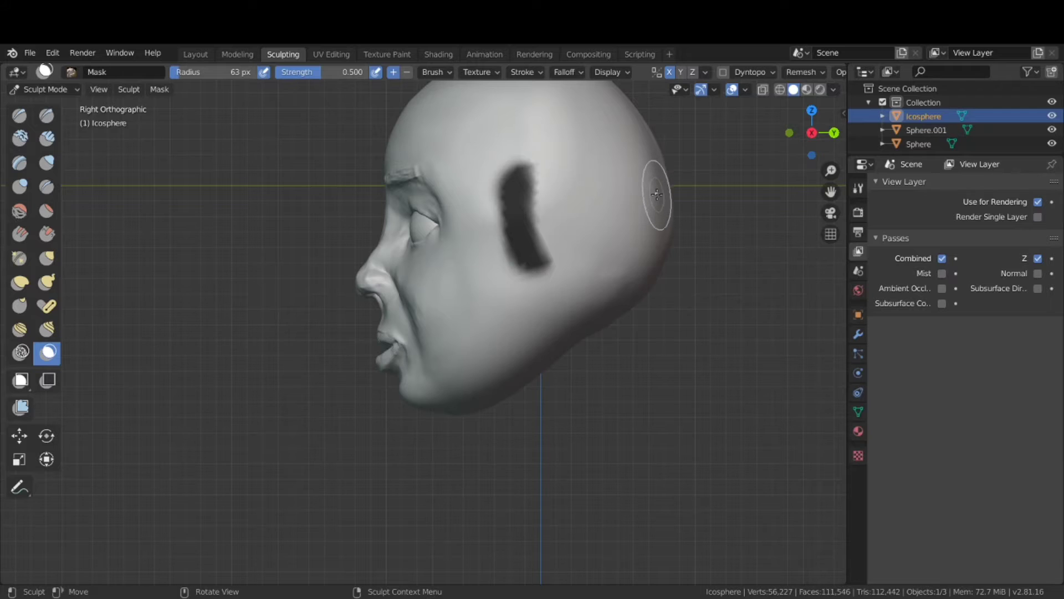
pyautogui.hotkey('ctrl', 'i')
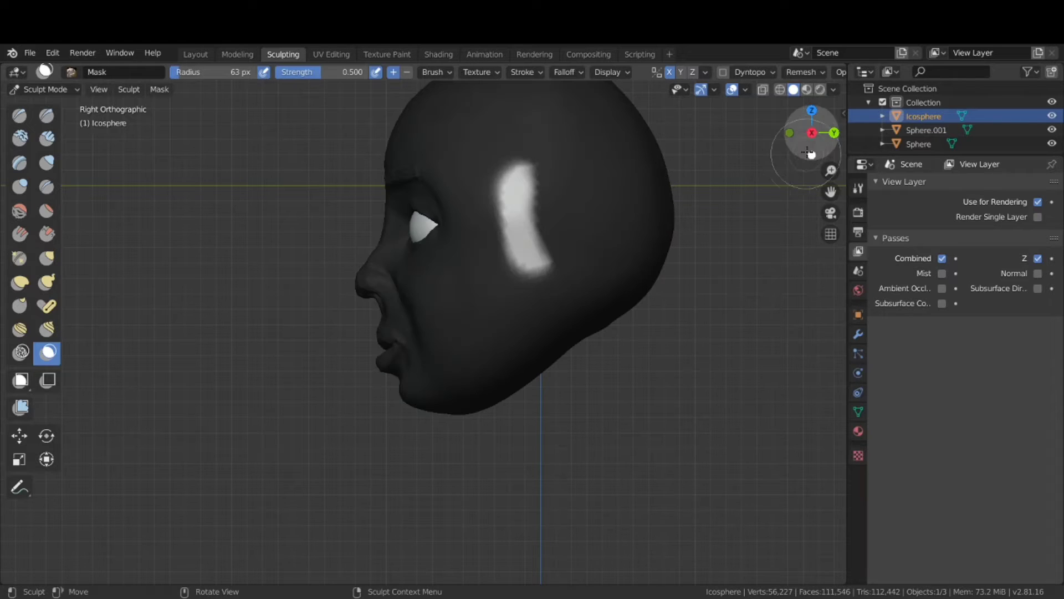
# Pull the unmasked ear patch outward with Elastic Deform, redoing the first pull.
pyautogui.moveTo(813, 136); pyautogui.dragTo(740, 163)
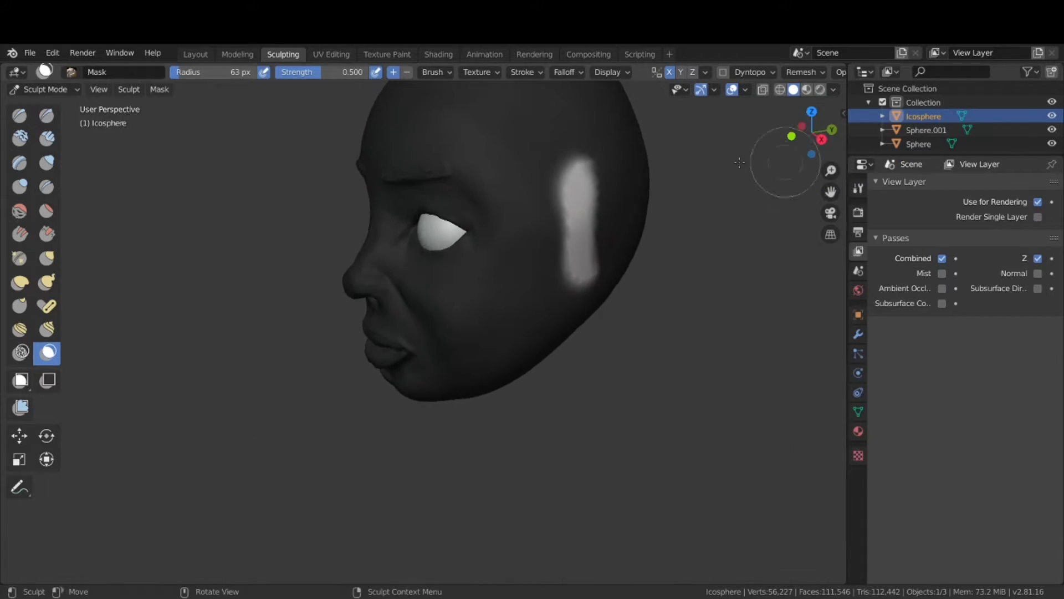
pyautogui.click(19, 283)
pyautogui.moveTo(584, 181)
pyautogui.mouseDown()
pyautogui.moveTo(674, 203)
pyautogui.moveTo(858, 201)
pyautogui.moveTo(815, 219)
pyautogui.mouseUp()
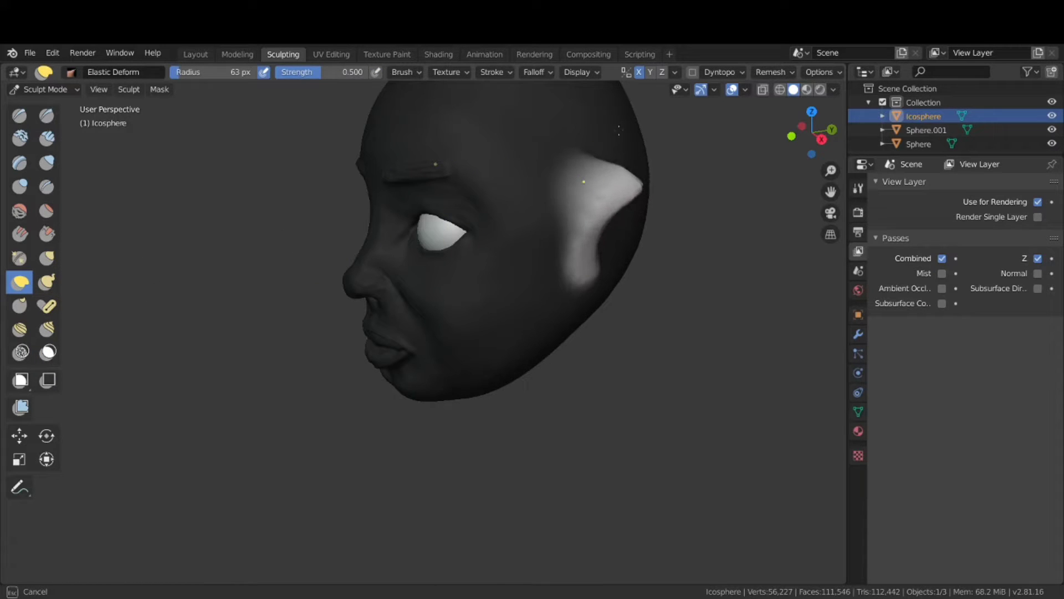
pyautogui.hotkey('ctrl', 'z')
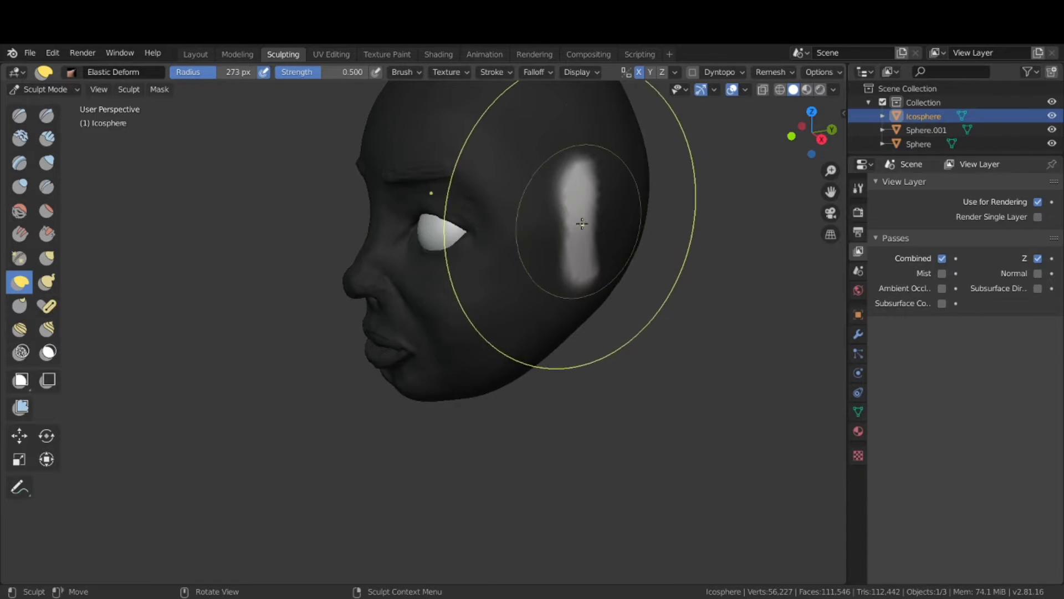
pyautogui.moveTo(582, 223)
pyautogui.mouseDown()
pyautogui.moveTo(695, 289)
pyautogui.moveTo(699, 314)
pyautogui.mouseUp()
# Pull out and narrow the ears on both sides, checking front and side views.
pyautogui.press('KP_1')
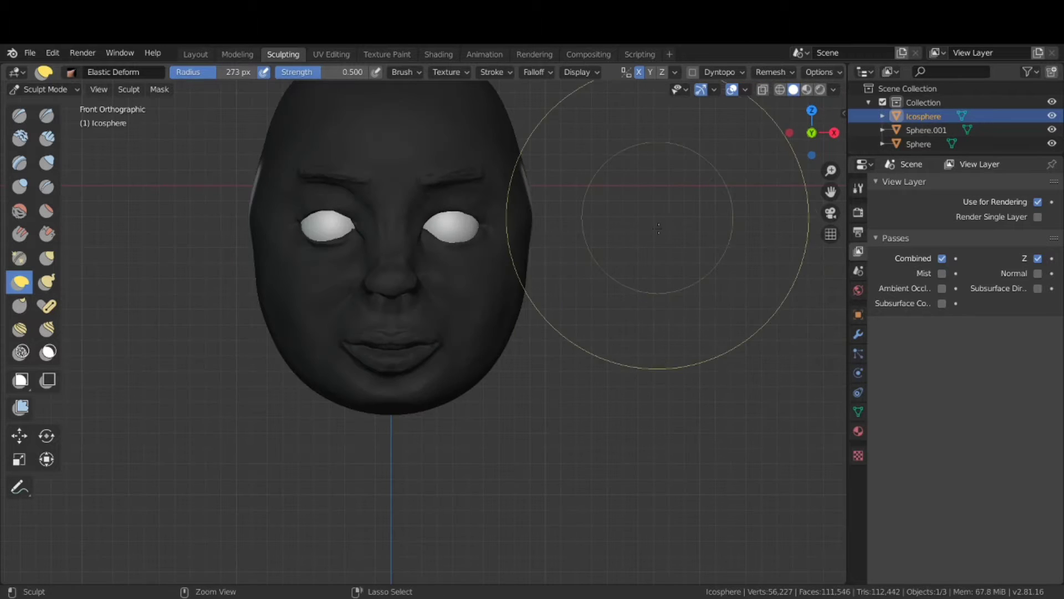
pyautogui.moveTo(528, 190)
pyautogui.mouseDown()
pyautogui.moveTo(676, 174)
pyautogui.moveTo(677, 156)
pyautogui.mouseUp()
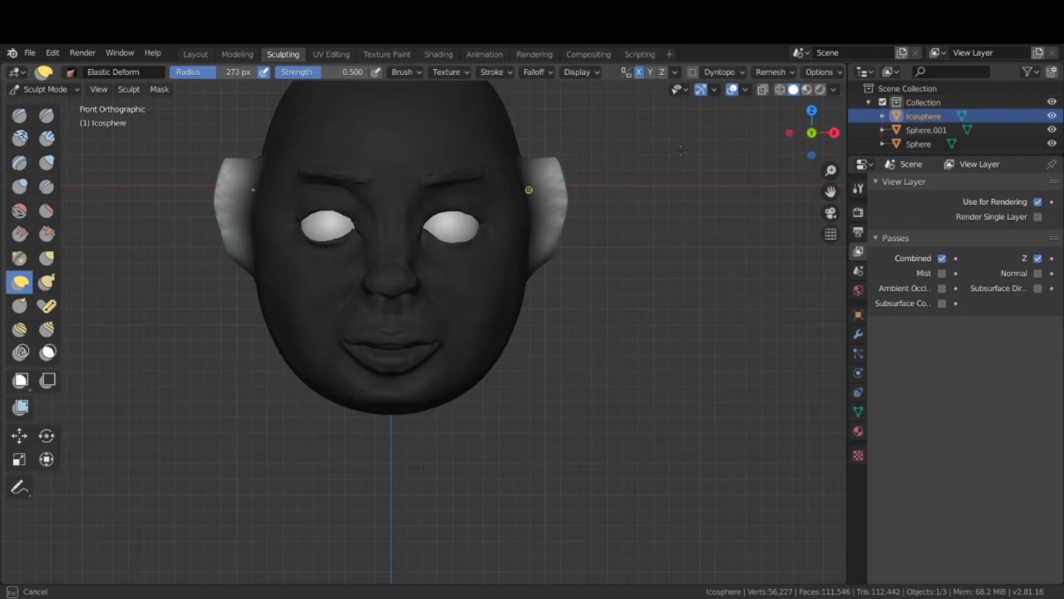
pyautogui.press('KP_3')
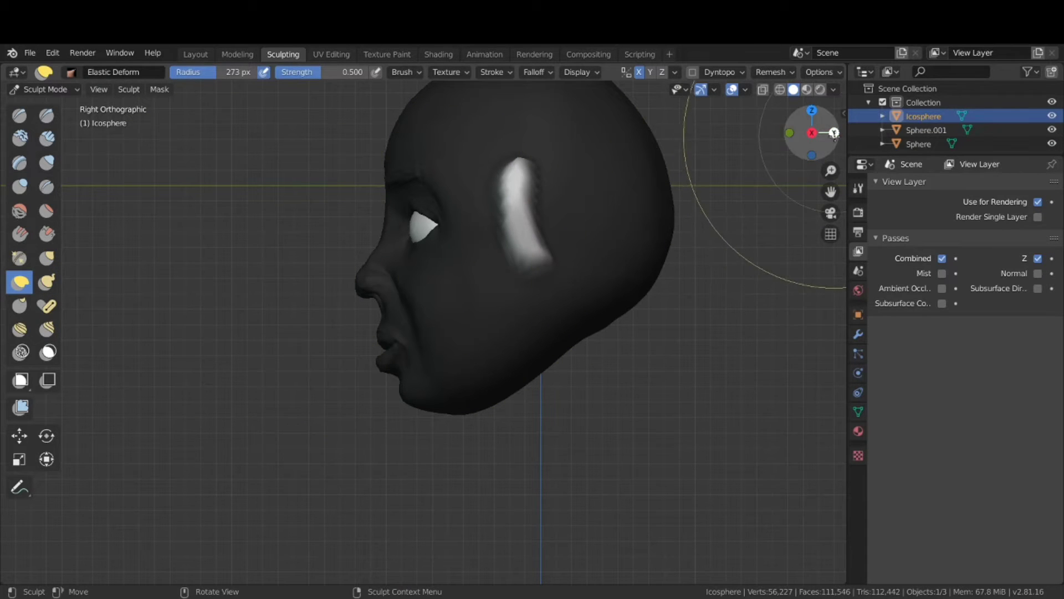
pyautogui.moveTo(815, 139); pyautogui.dragTo(787, 138)
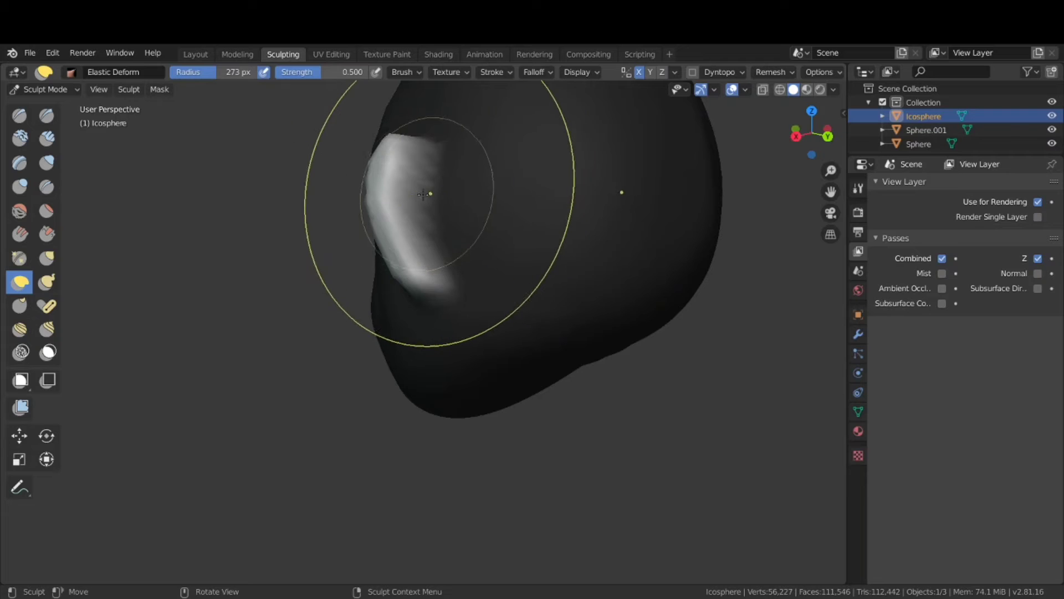
pyautogui.moveTo(428, 190)
pyautogui.mouseDown()
pyautogui.moveTo(390, 202)
pyautogui.moveTo(296, 110)
pyautogui.mouseUp()
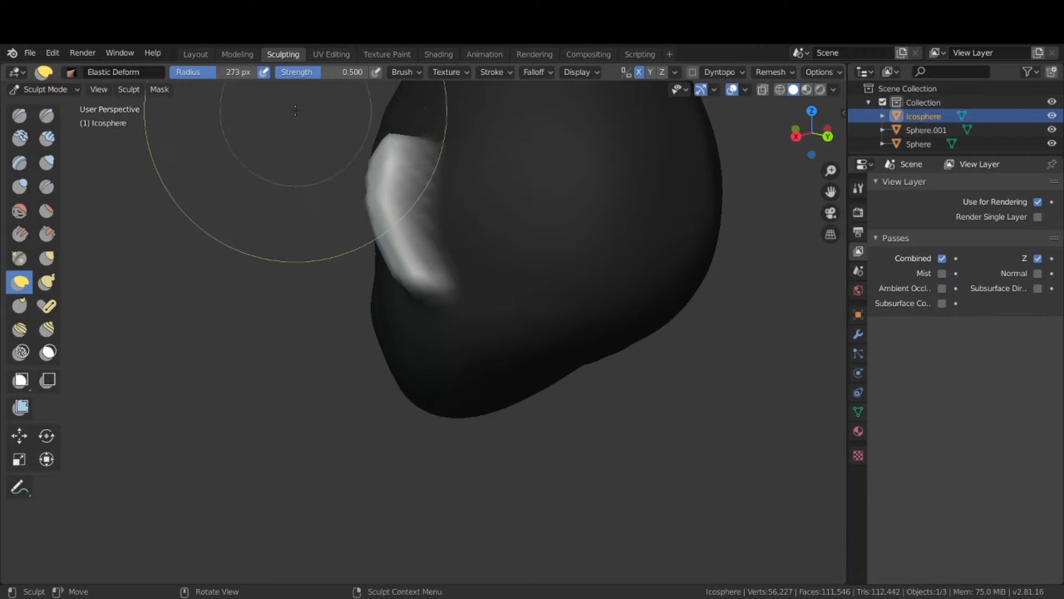
pyautogui.moveTo(469, 168)
pyautogui.mouseDown()
pyautogui.moveTo(628, 167)
pyautogui.moveTo(604, 311)
pyautogui.moveTo(534, 167)
pyautogui.mouseUp()
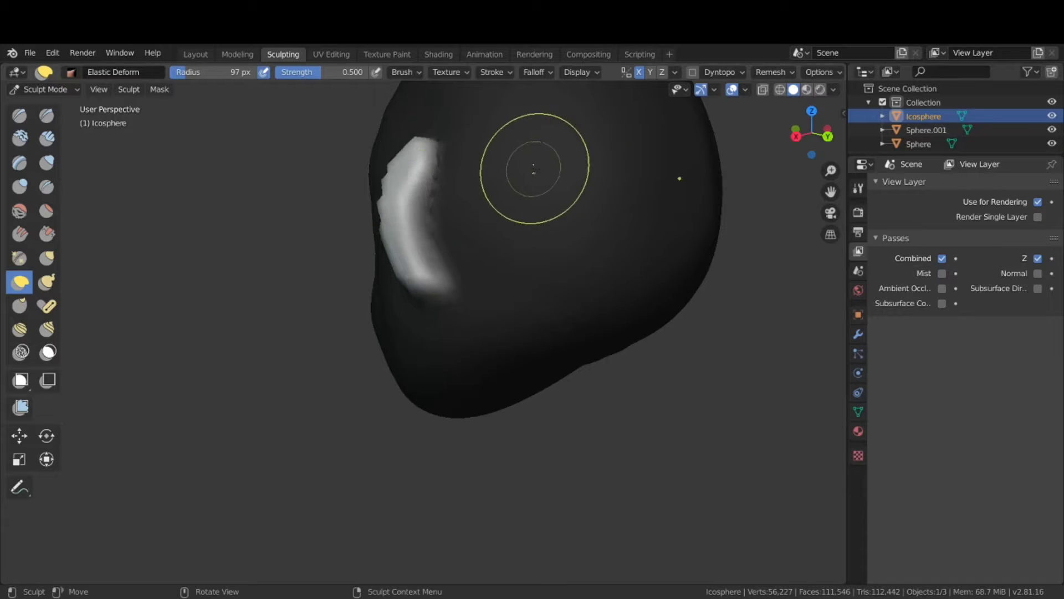
# Reshape the ear bulge with the Grab brush, pulling it left and right.
pyautogui.click(46, 267)
pyautogui.moveTo(416, 166); pyautogui.dragTo(413, 163)
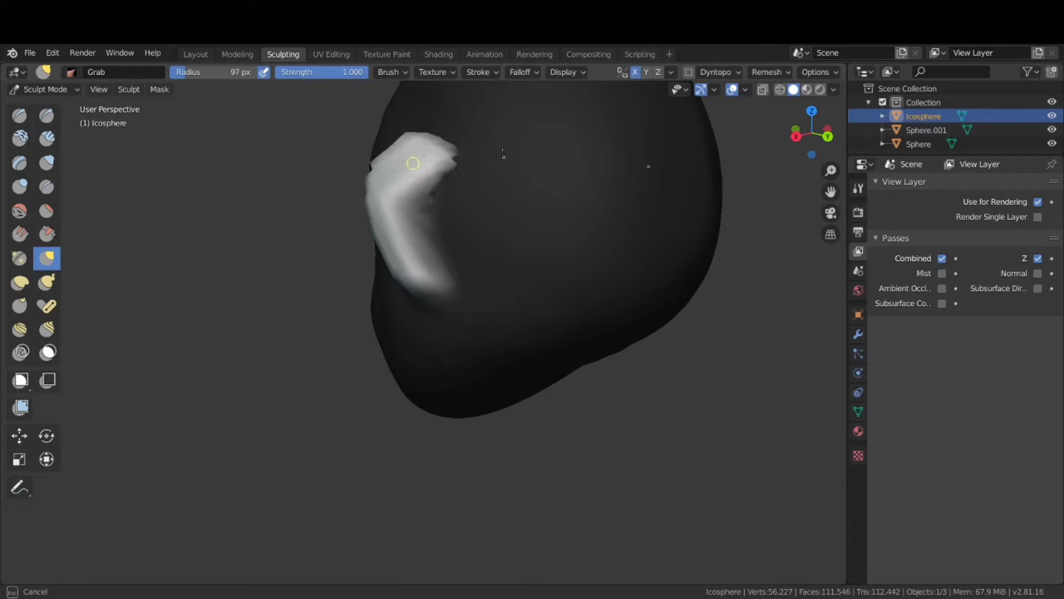
pyautogui.moveTo(502, 154); pyautogui.dragTo(452, 171)
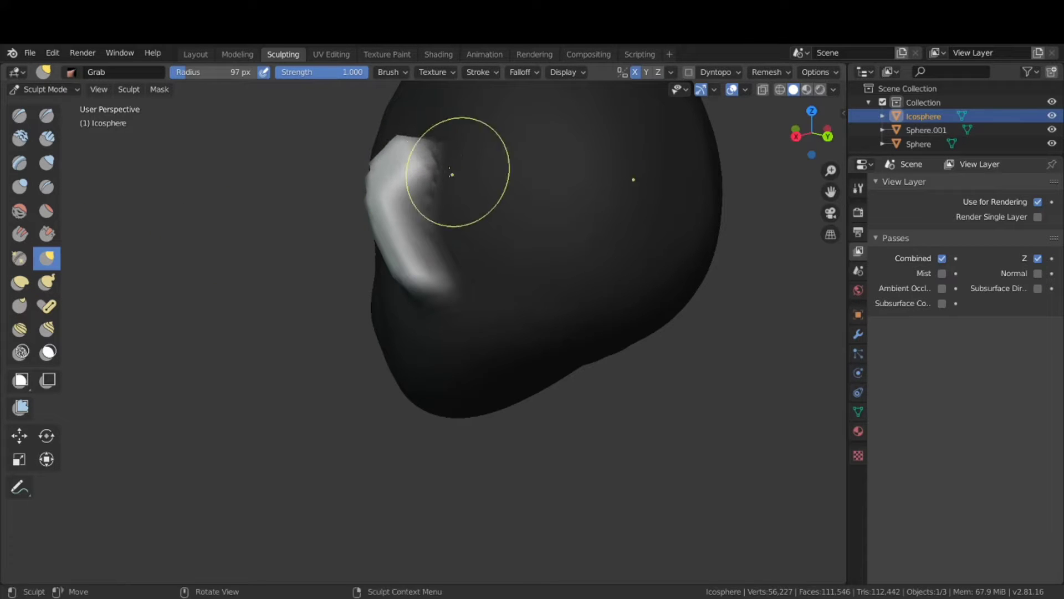
pyautogui.moveTo(409, 204)
pyautogui.mouseDown()
pyautogui.moveTo(462, 209)
pyautogui.moveTo(423, 237)
pyautogui.moveTo(420, 282)
pyautogui.moveTo(417, 271)
pyautogui.mouseUp()
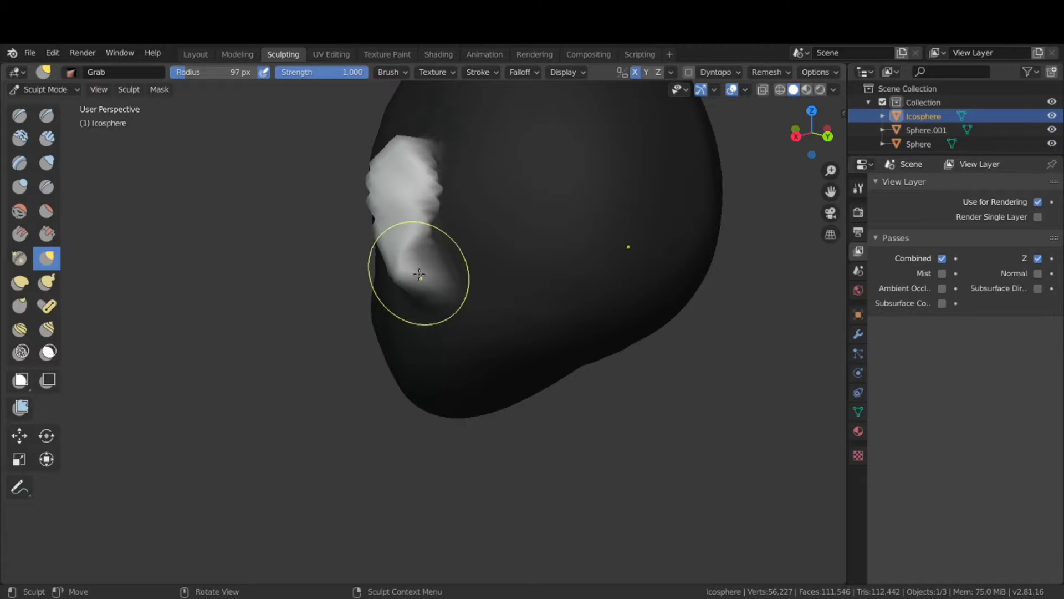
# Pull the lower ears inward from front view, then undo the ear shaping.
pyautogui.press('KP_1')
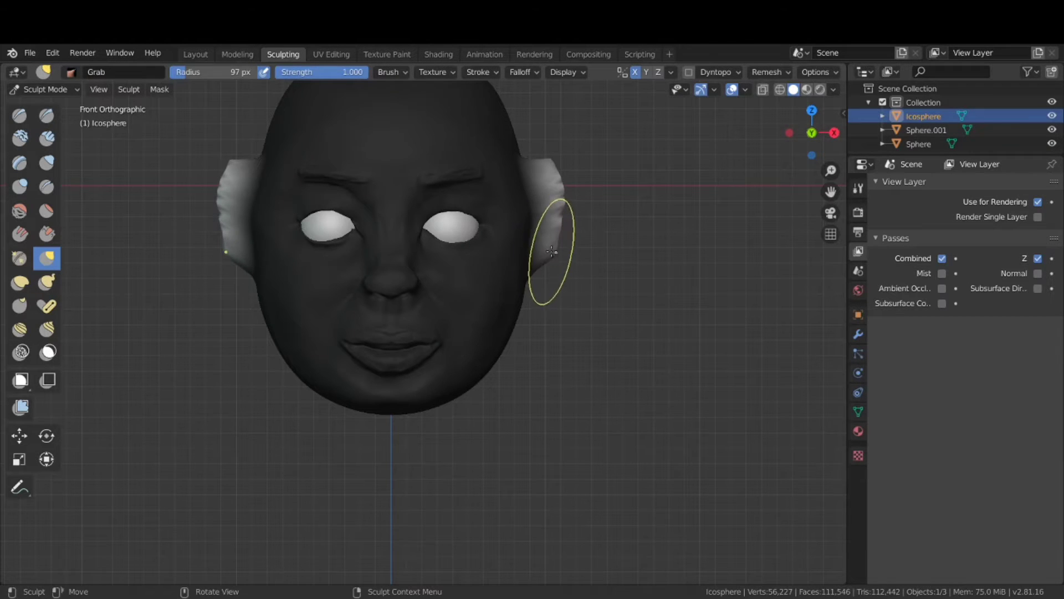
pyautogui.moveTo(552, 251)
pyautogui.mouseDown()
pyautogui.moveTo(523, 250)
pyautogui.moveTo(552, 216)
pyautogui.moveTo(552, 186)
pyautogui.moveTo(543, 164)
pyautogui.moveTo(549, 202)
pyautogui.moveTo(527, 144)
pyautogui.mouseUp()
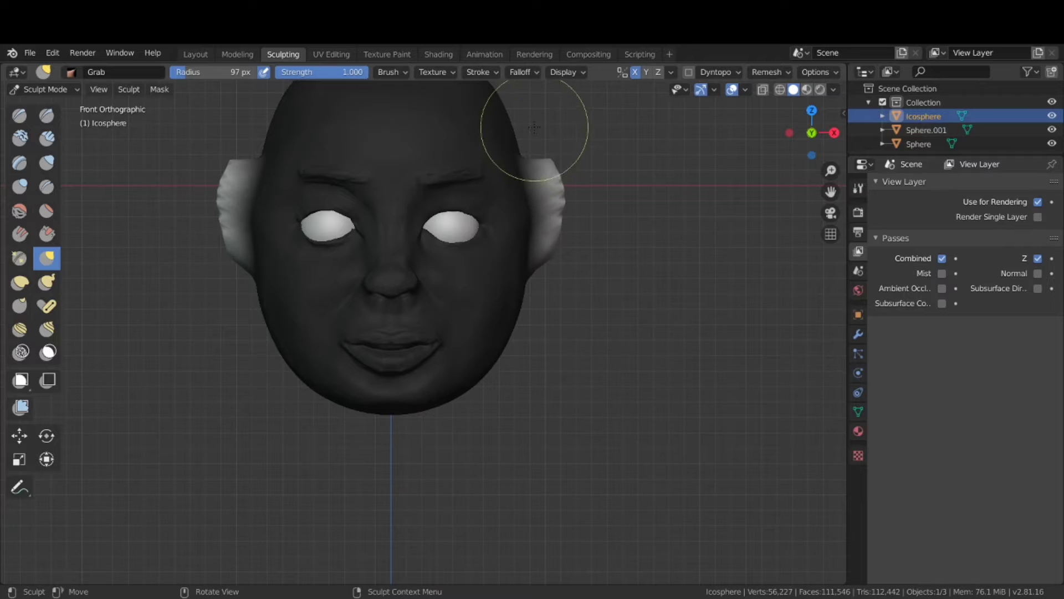
pyautogui.hotkey('ctrl', 'z')
pyautogui.hotkey('ctrl', 'z')
pyautogui.hotkey('ctrl', 'z')
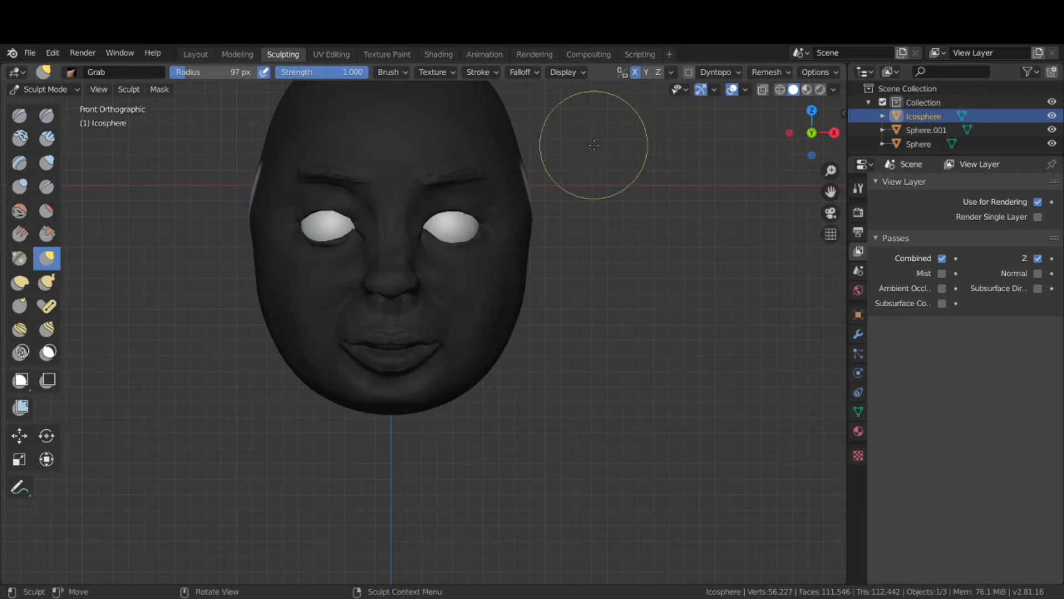
pyautogui.moveTo(818, 133); pyautogui.dragTo(754, 154)
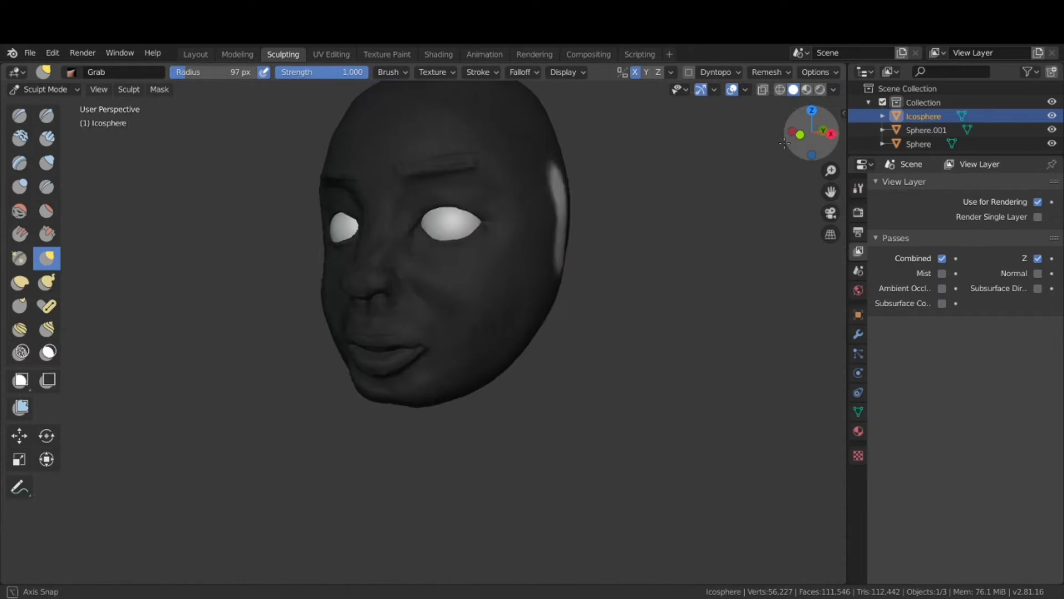
pyautogui.press('KP_3')
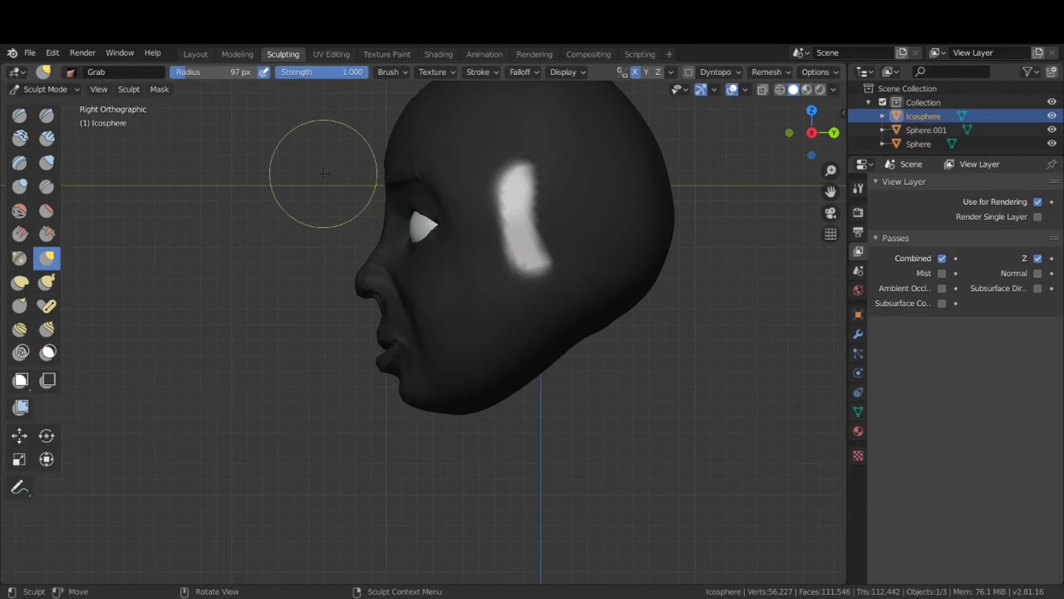
# Extend the unmasked ear strip up the temple and Box Mask the upper head.
pyautogui.click(47, 351)
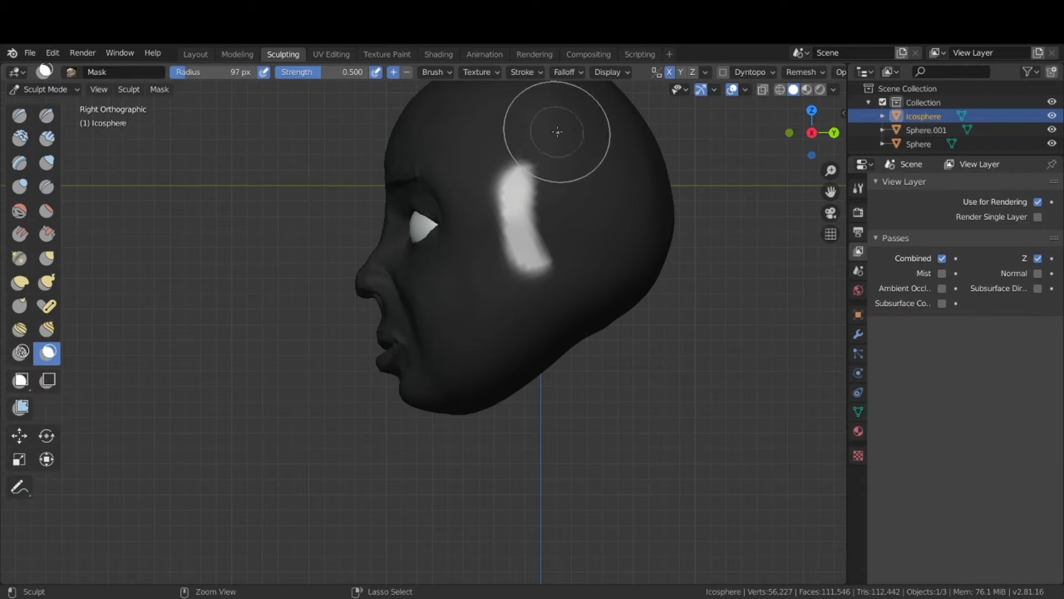
pyautogui.moveTo(527, 166)
pyautogui.mouseDown()
pyautogui.moveTo(543, 156)
pyautogui.moveTo(513, 181)
pyautogui.moveTo(561, 198)
pyautogui.moveTo(524, 123)
pyautogui.mouseUp()
pyautogui.moveTo(518, 182); pyautogui.dragTo(512, 190)
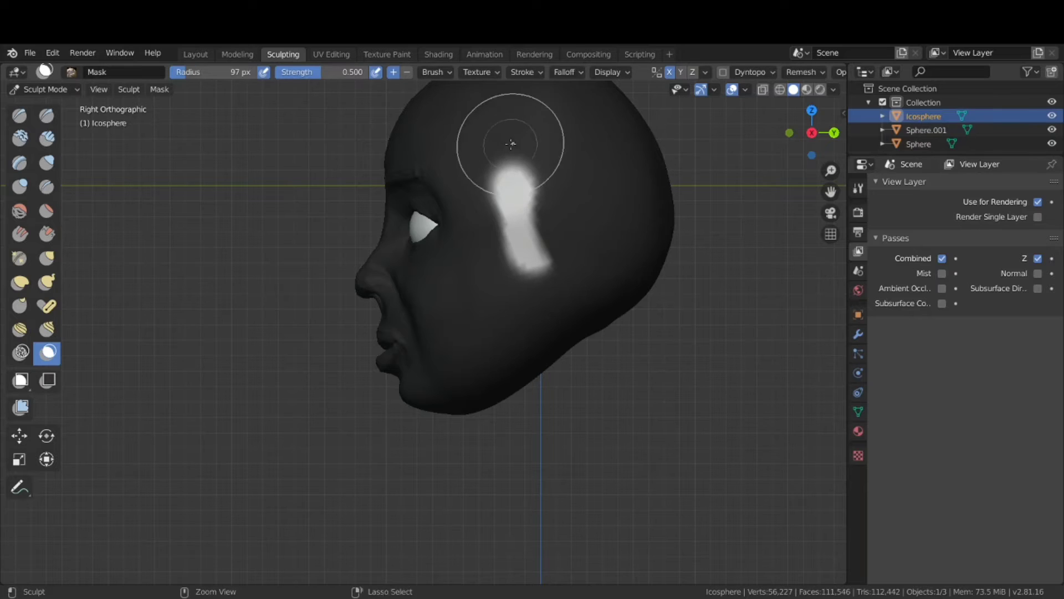
pyautogui.click(44, 375)
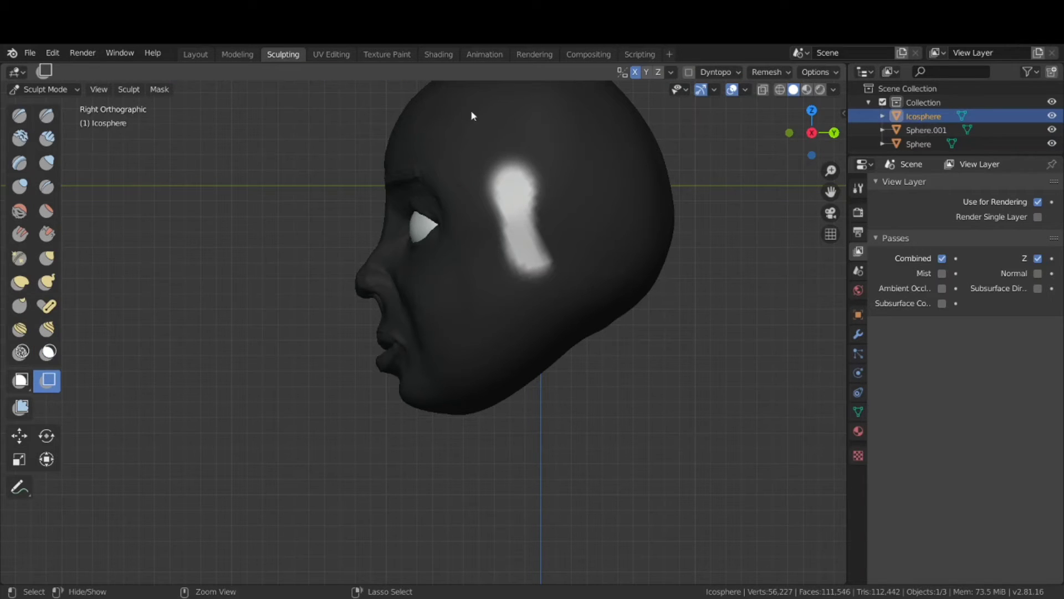
pyautogui.moveTo(418, 120); pyautogui.dragTo(555, 178)
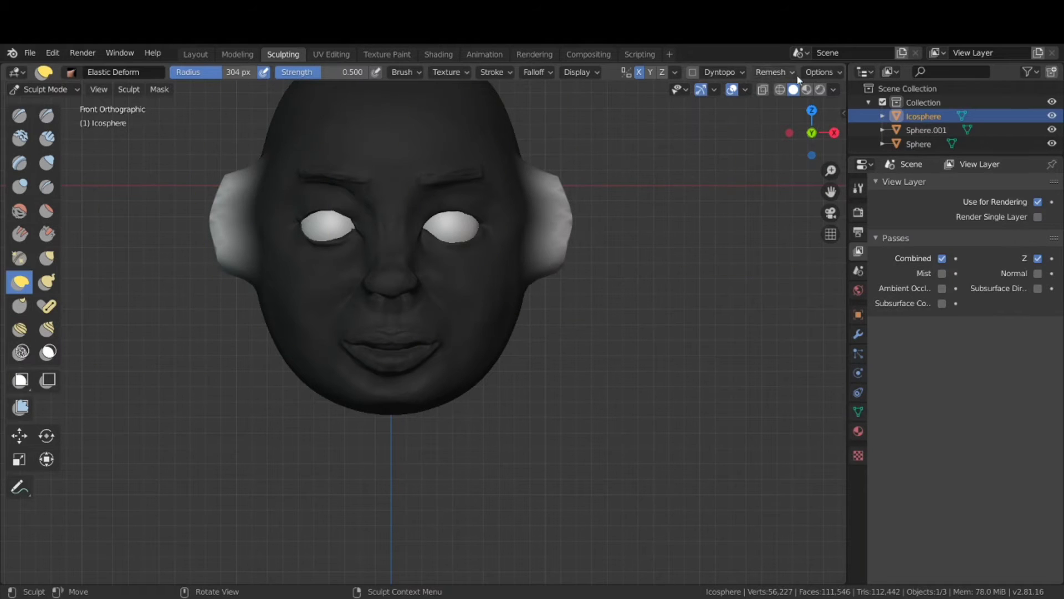
# Clear the mask with Alt+M and step through undo/redo to the latest wider face.
pyautogui.click(733, 90)
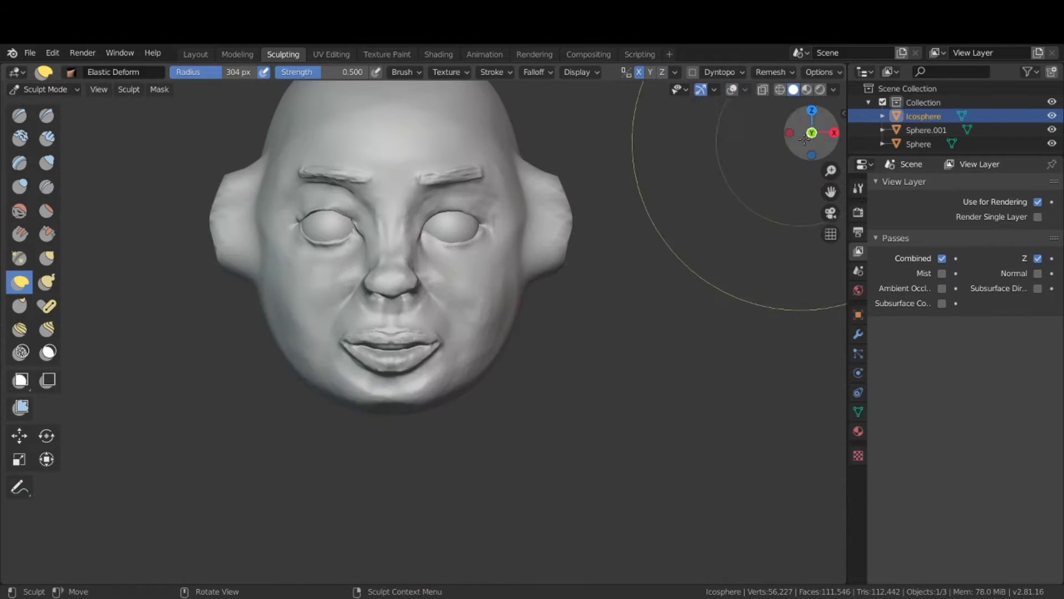
pyautogui.click(731, 89)
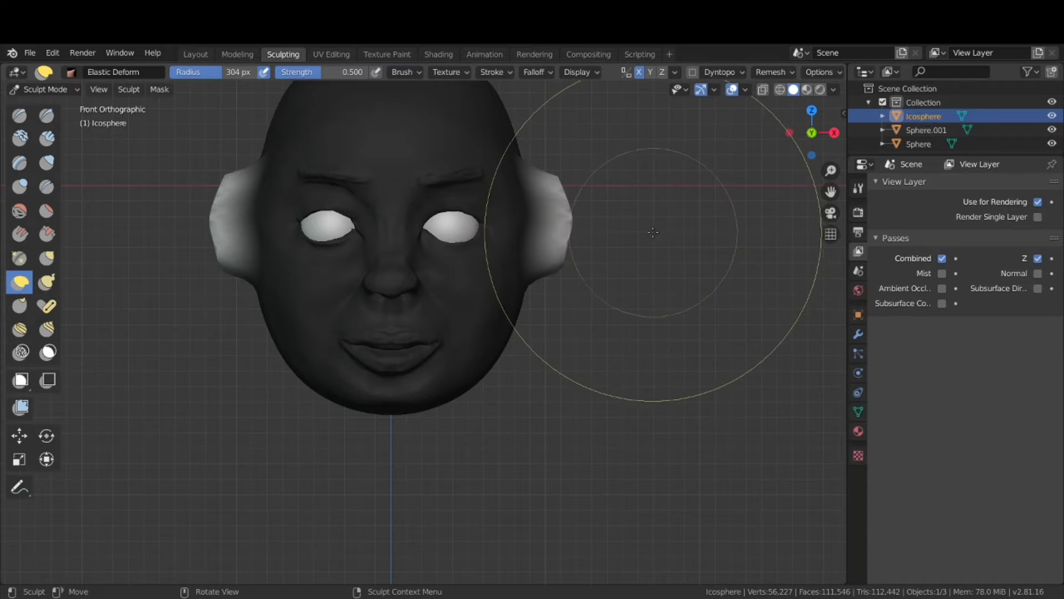
pyautogui.hotkey('alt', 'm')
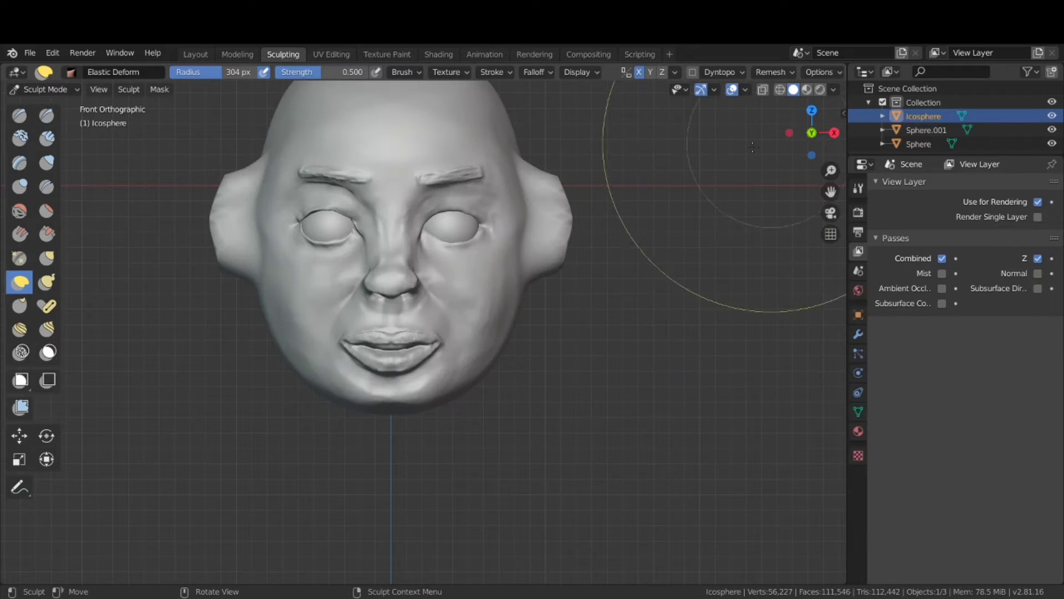
pyautogui.press('f')
pyautogui.hotkey('ctrl', 'z')
pyautogui.hotkey('ctrl', 'z')
pyautogui.hotkey('ctrl', 'z')
pyautogui.hotkey('ctrl', 'z')
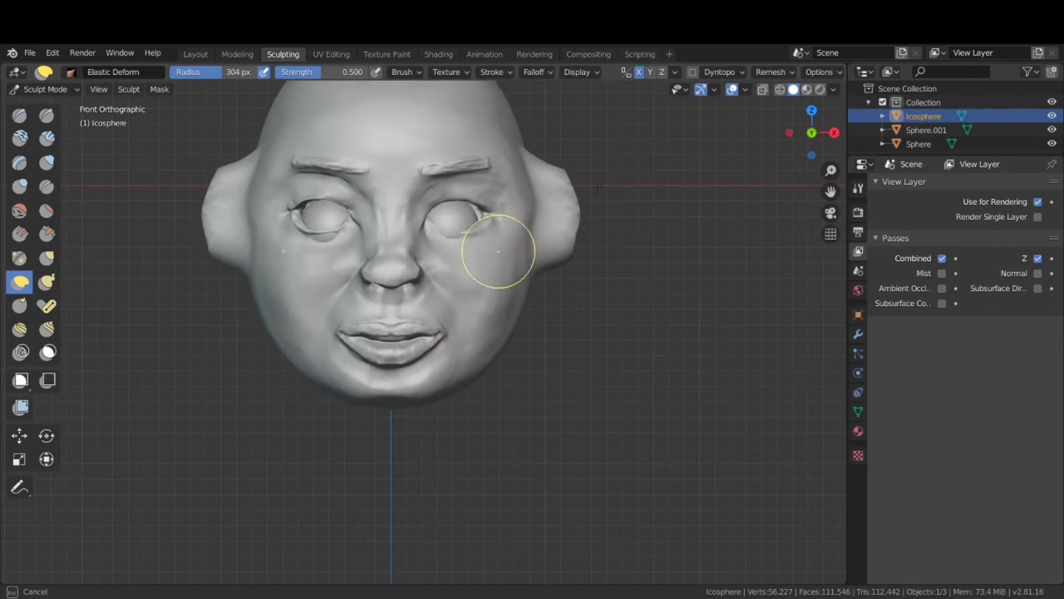
pyautogui.hotkey('ctrl', 'z')
pyautogui.hotkey('ctrl', 'z')
pyautogui.hotkey('ctrl', 'z')
pyautogui.hotkey('ctrl', 'z')
pyautogui.hotkey('ctrl', 'z')
pyautogui.hotkey('ctrl', 'z')
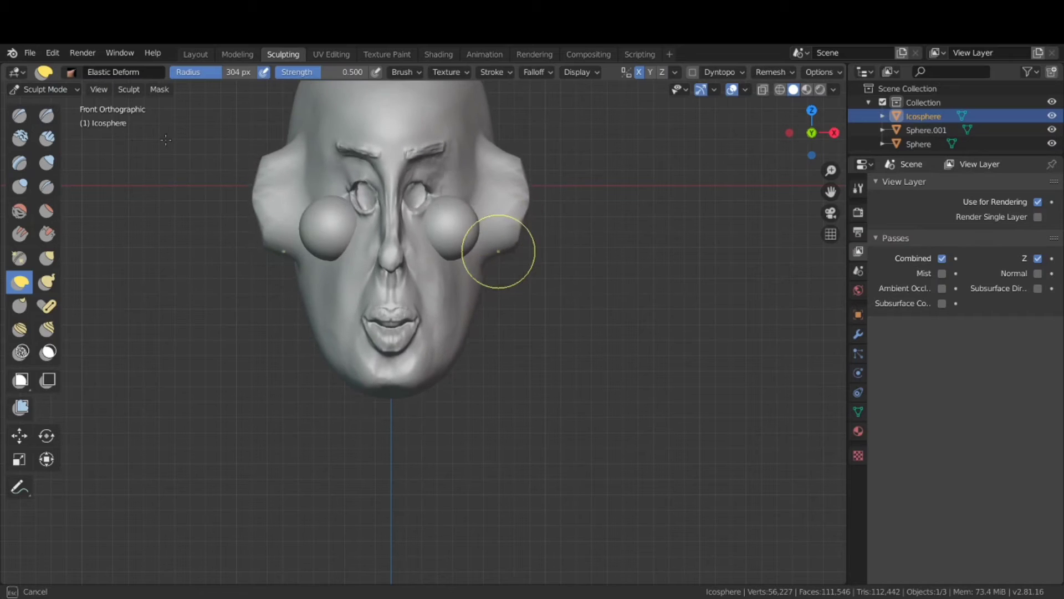
pyautogui.hotkey('ctrl', 'z')
pyautogui.hotkey('ctrl', 'z')
pyautogui.hotkey('ctrl', 'shift', 'z')
pyautogui.hotkey('ctrl', 'shift', 'z')
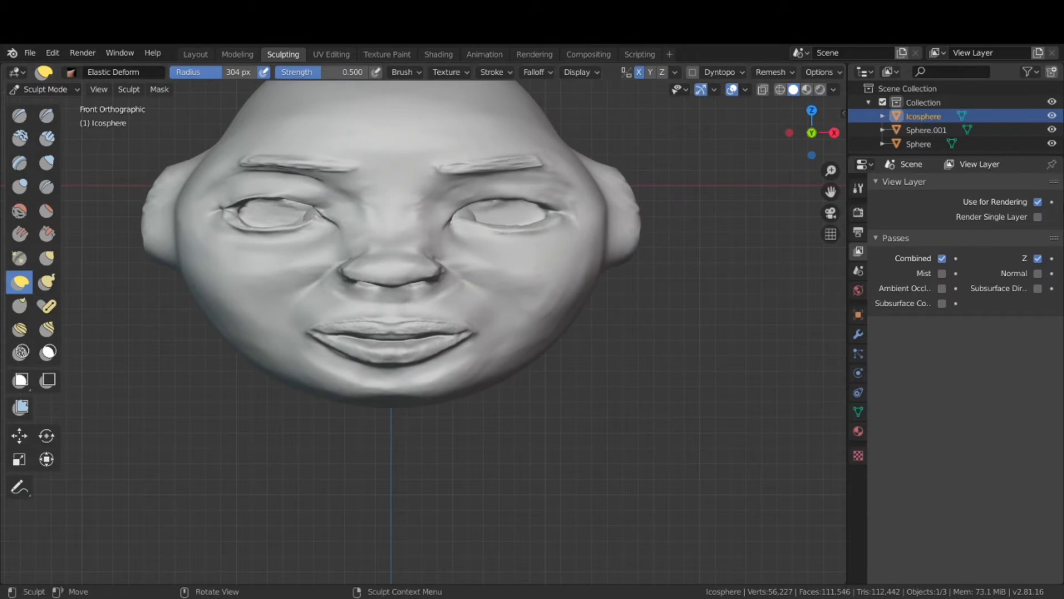
pyautogui.hotkey('ctrl', 'z')
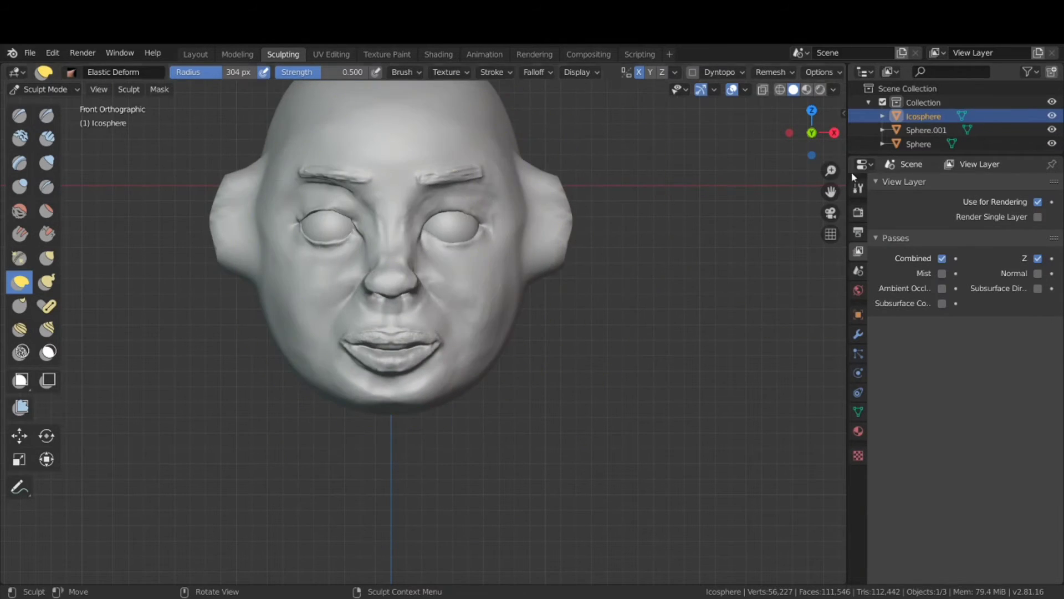
# Pull the ear region outward with the Grab brush from the left side view.
pyautogui.moveTo(806, 125); pyautogui.dragTo(748, 140)
pyautogui.moveTo(748, 140)
pyautogui.mouseDown(button='middle')
pyautogui.moveTo(667, 169)
pyautogui.moveTo(748, 178)
pyautogui.moveTo(459, 195)
pyautogui.mouseUp(button='middle')
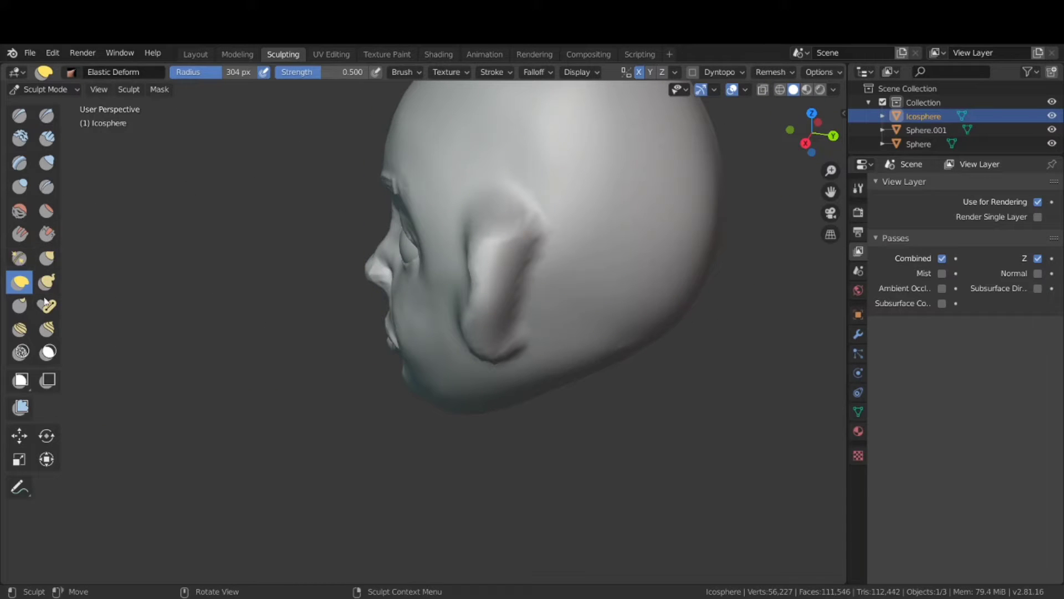
pyautogui.click(47, 258)
pyautogui.moveTo(537, 214)
pyautogui.mouseDown()
pyautogui.moveTo(484, 276)
pyautogui.moveTo(547, 274)
pyautogui.mouseUp()
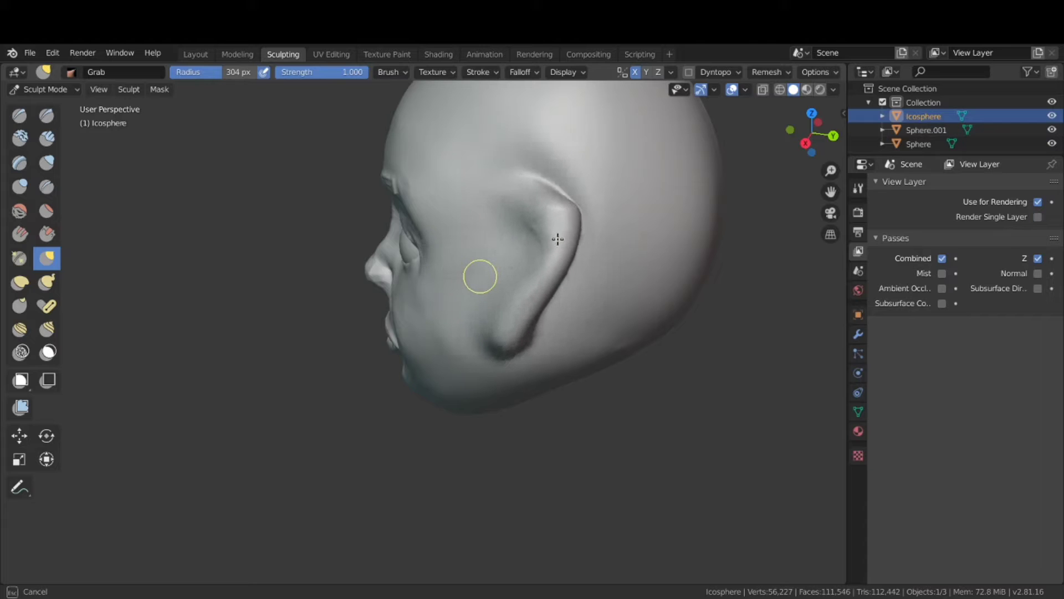
pyautogui.moveTo(522, 246); pyautogui.dragTo(566, 219)
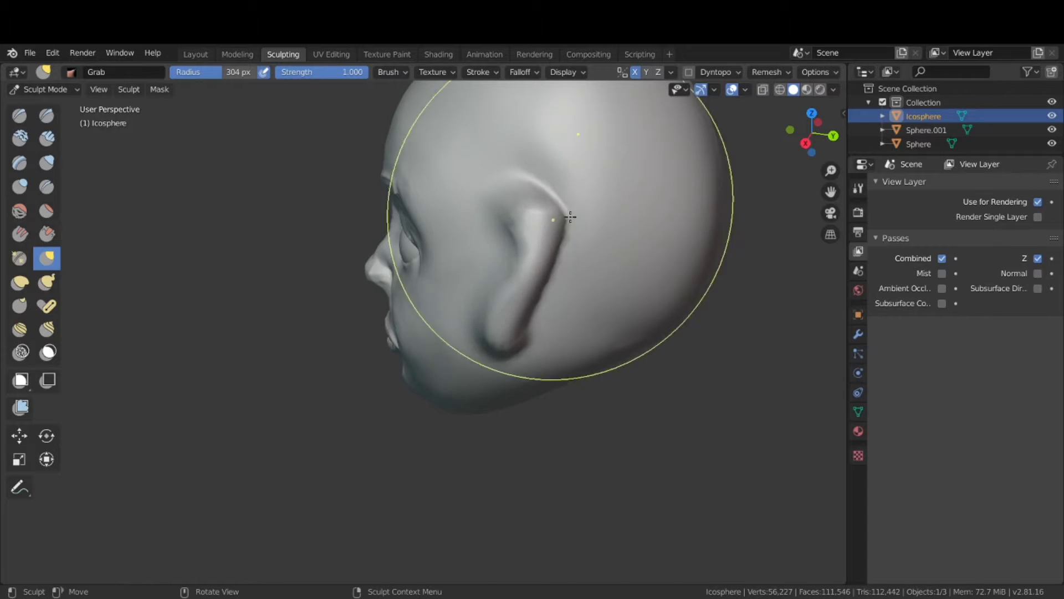
pyautogui.moveTo(693, 222)
pyautogui.mouseDown(button='middle')
pyautogui.moveTo(889, 137)
pyautogui.moveTo(937, 131)
pyautogui.mouseUp(button='middle')
pyautogui.moveTo(802, 151); pyautogui.dragTo(562, 126, button='middle')
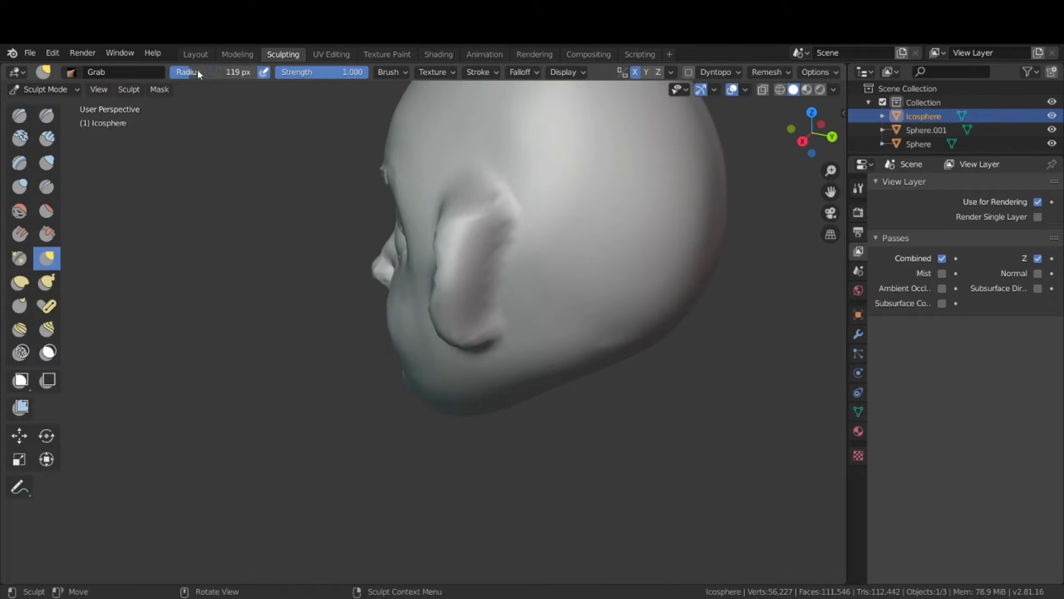
# Set the Grab radius to 138 px and shape the ear's rim, lobe and upper edge.
pyautogui.moveTo(197, 72); pyautogui.dragTo(167, 72)
pyautogui.moveTo(487, 249)
pyautogui.mouseDown()
pyautogui.moveTo(511, 255)
pyautogui.moveTo(487, 250)
pyautogui.mouseUp()
pyautogui.moveTo(224, 72); pyautogui.dragTo(238, 72)
pyautogui.moveTo(488, 225)
pyautogui.mouseDown()
pyautogui.moveTo(522, 222)
pyautogui.moveTo(512, 204)
pyautogui.mouseUp()
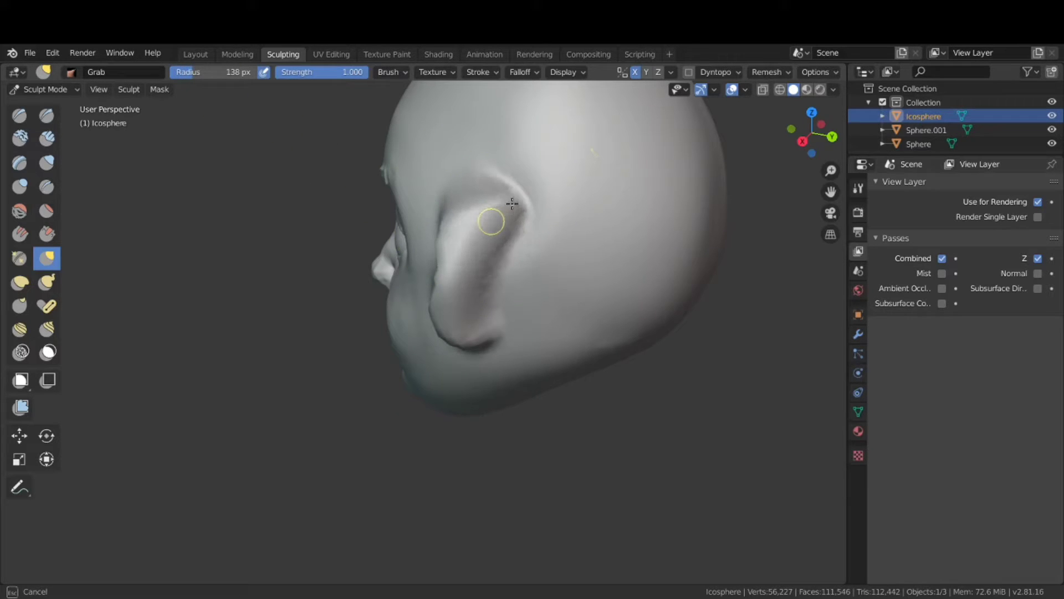
pyautogui.moveTo(487, 261); pyautogui.dragTo(510, 272)
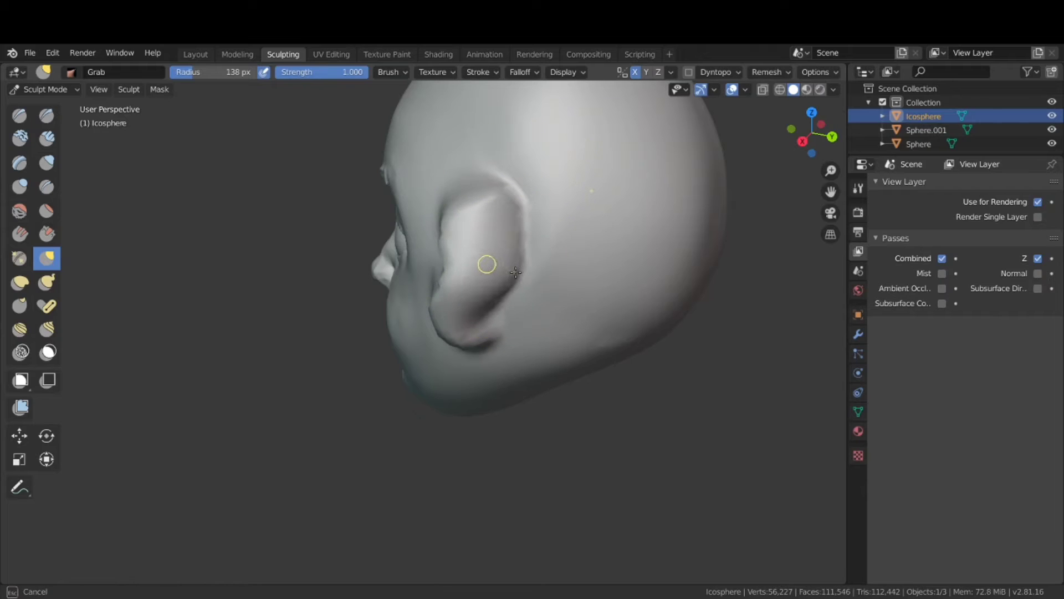
pyautogui.moveTo(464, 311)
pyautogui.mouseDown()
pyautogui.moveTo(480, 322)
pyautogui.moveTo(441, 259)
pyautogui.mouseUp()
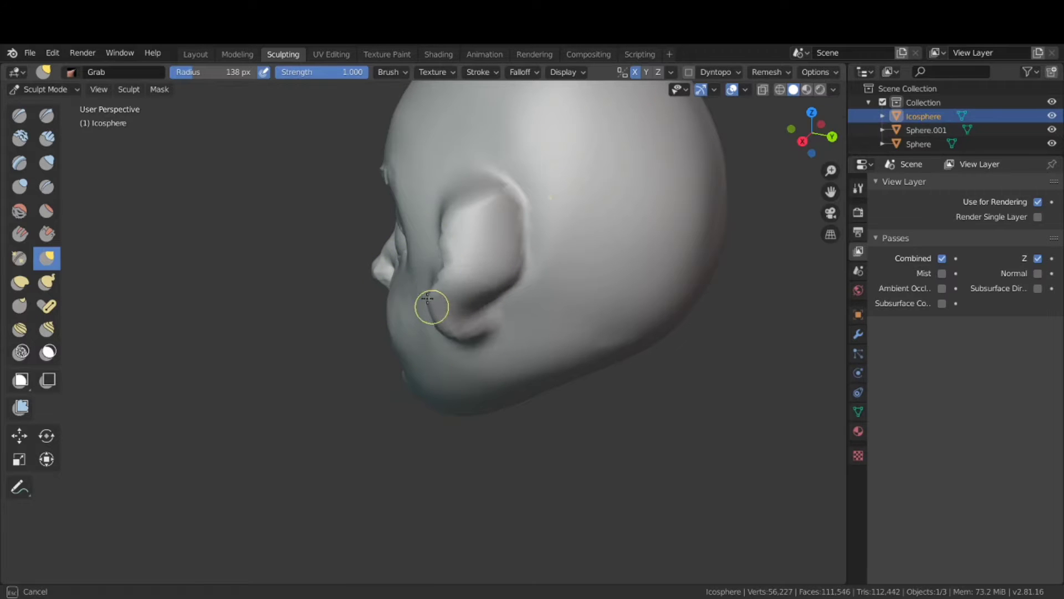
pyautogui.moveTo(441, 259); pyautogui.dragTo(434, 255)
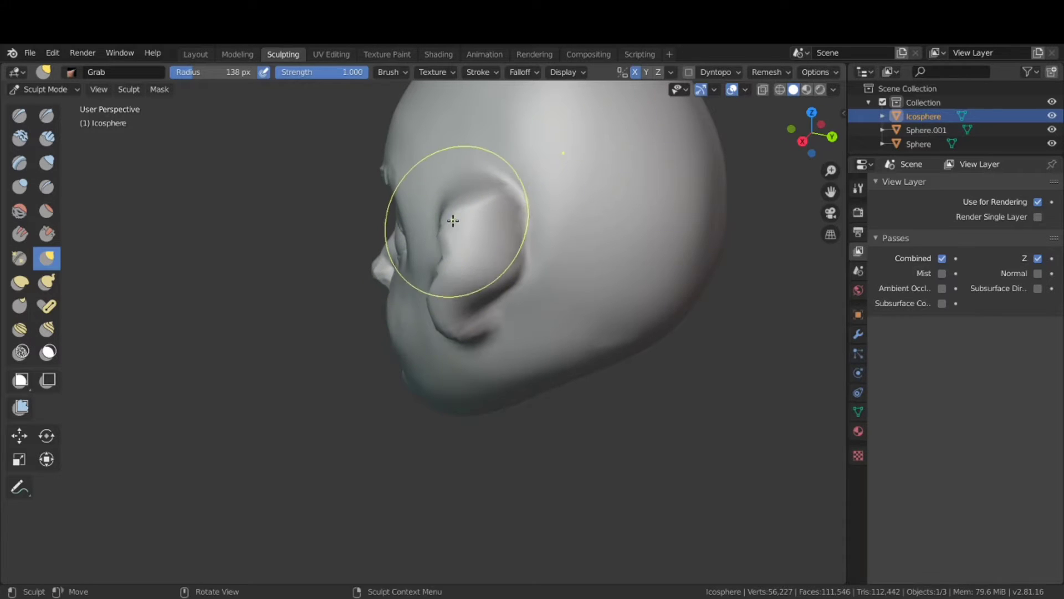
pyautogui.moveTo(442, 218); pyautogui.dragTo(447, 202)
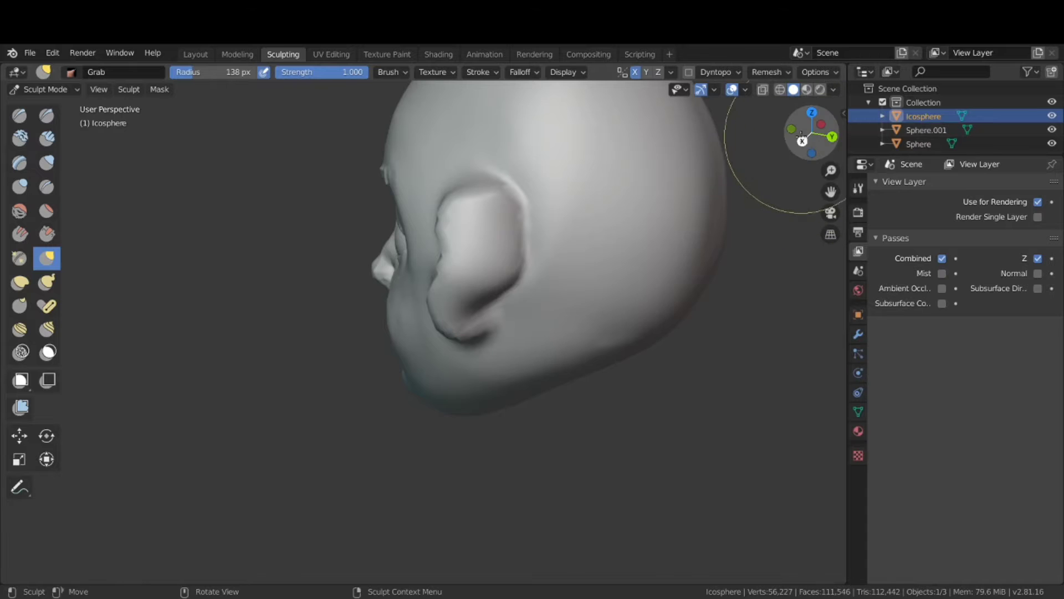
pyautogui.moveTo(809, 136)
pyautogui.mouseDown()
pyautogui.moveTo(755, 132)
pyautogui.moveTo(748, 172)
pyautogui.mouseUp()
# Pull both ears back against the head from top view with the mirrored Grab brush.
pyautogui.press('KP_7')
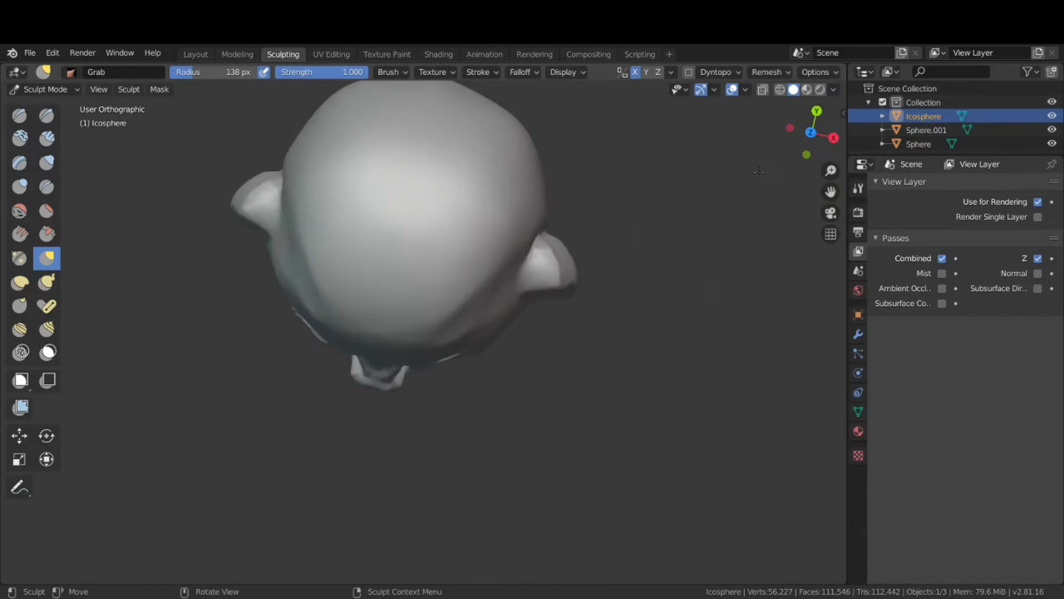
pyautogui.moveTo(560, 251)
pyautogui.mouseDown()
pyautogui.moveTo(563, 218)
pyautogui.moveTo(541, 224)
pyautogui.moveTo(544, 243)
pyautogui.mouseUp()
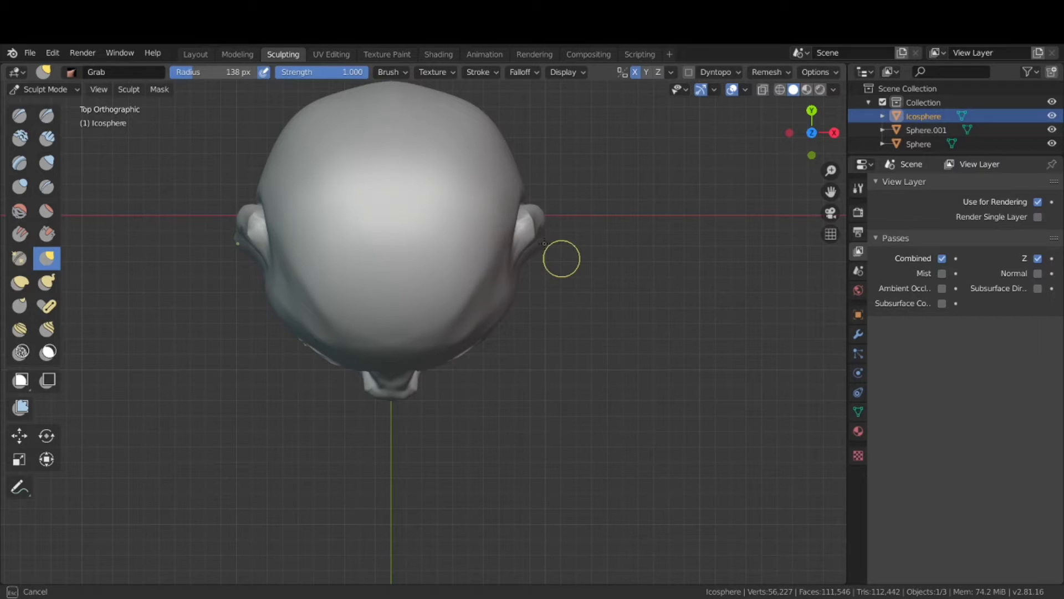
pyautogui.moveTo(543, 242); pyautogui.dragTo(546, 227)
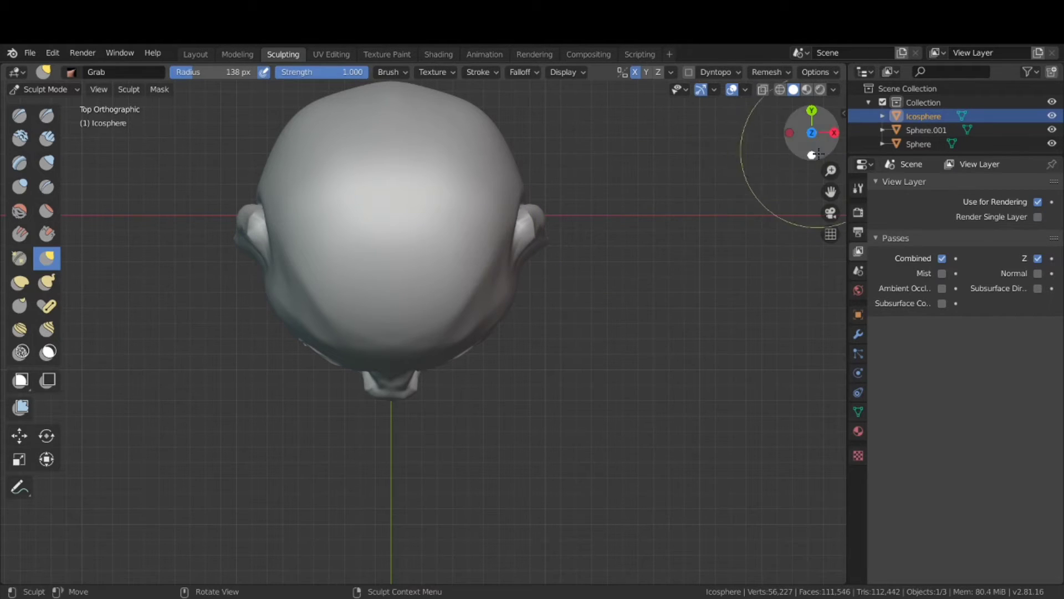
pyautogui.moveTo(818, 153)
pyautogui.mouseDown()
pyautogui.moveTo(738, 53)
pyautogui.moveTo(802, 63)
pyautogui.mouseUp()
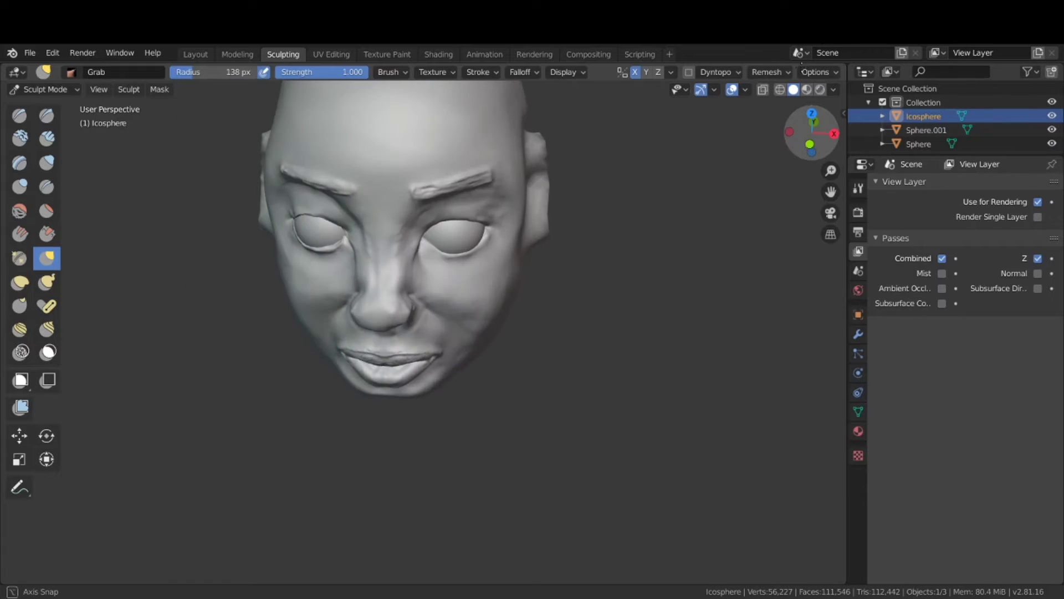
pyautogui.click(834, 134)
pyautogui.moveTo(712, 178)
pyautogui.mouseDown(button='middle')
pyautogui.moveTo(610, 125)
pyautogui.moveTo(593, 166)
pyautogui.mouseUp(button='middle')
# From the front, slim both ears and push them inward, undoing one stroke.
pyautogui.moveTo(542, 210)
pyautogui.mouseDown()
pyautogui.moveTo(565, 211)
pyautogui.moveTo(544, 214)
pyautogui.mouseUp()
pyautogui.moveTo(537, 173); pyautogui.dragTo(526, 168)
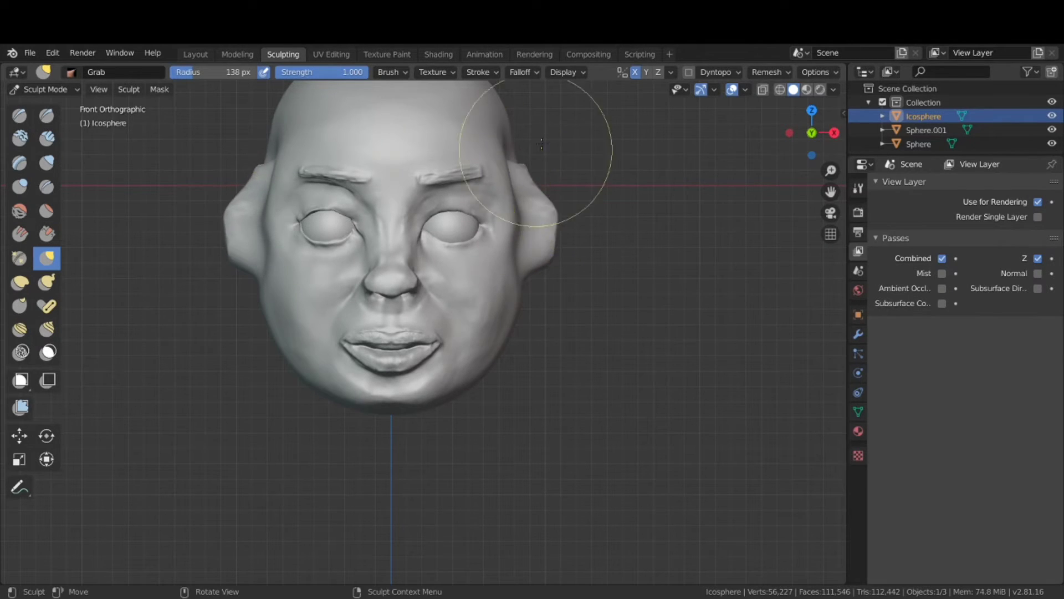
pyautogui.moveTo(550, 201)
pyautogui.mouseDown()
pyautogui.moveTo(552, 184)
pyautogui.moveTo(574, 232)
pyautogui.moveTo(550, 224)
pyautogui.moveTo(557, 194)
pyautogui.moveTo(539, 128)
pyautogui.mouseUp()
pyautogui.hotkey('ctrl', 'z')
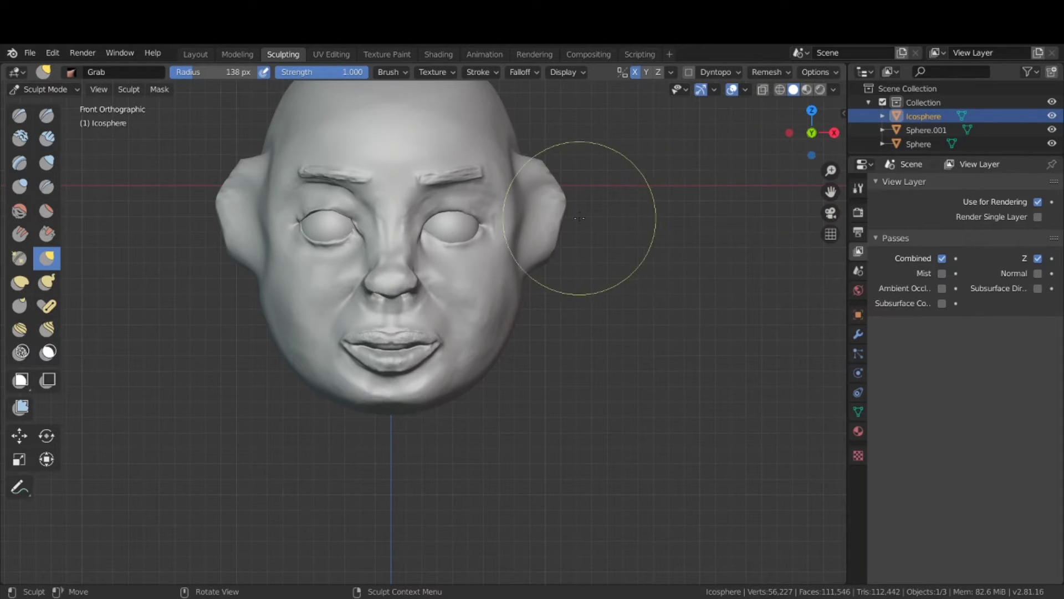
pyautogui.moveTo(565, 205); pyautogui.dragTo(551, 205)
pyautogui.moveTo(812, 133); pyautogui.dragTo(606, 166)
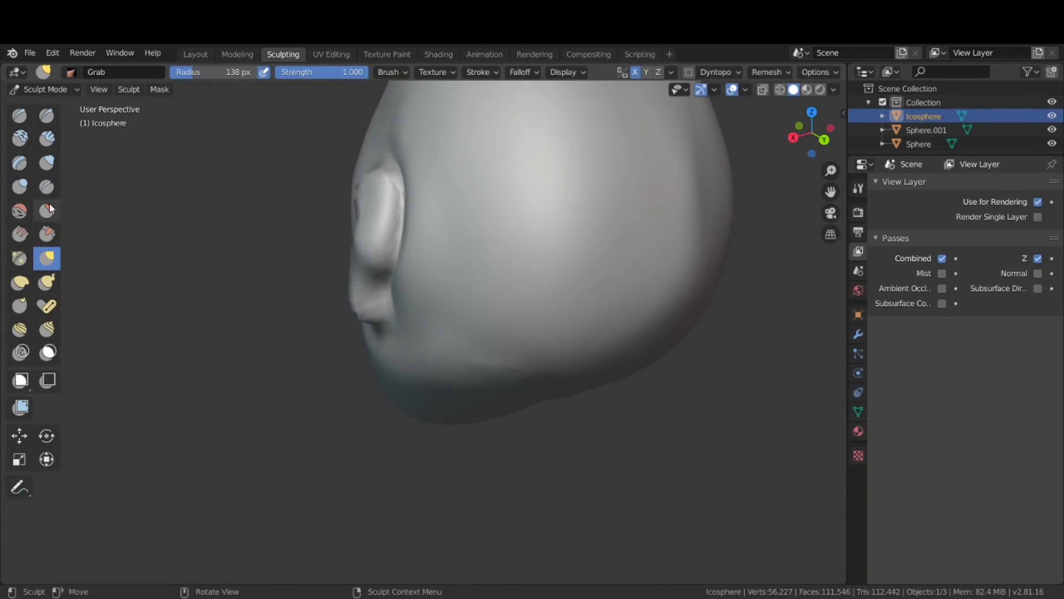
# Carve a crease near the ear with the Crease brush.
pyautogui.click(46, 186)
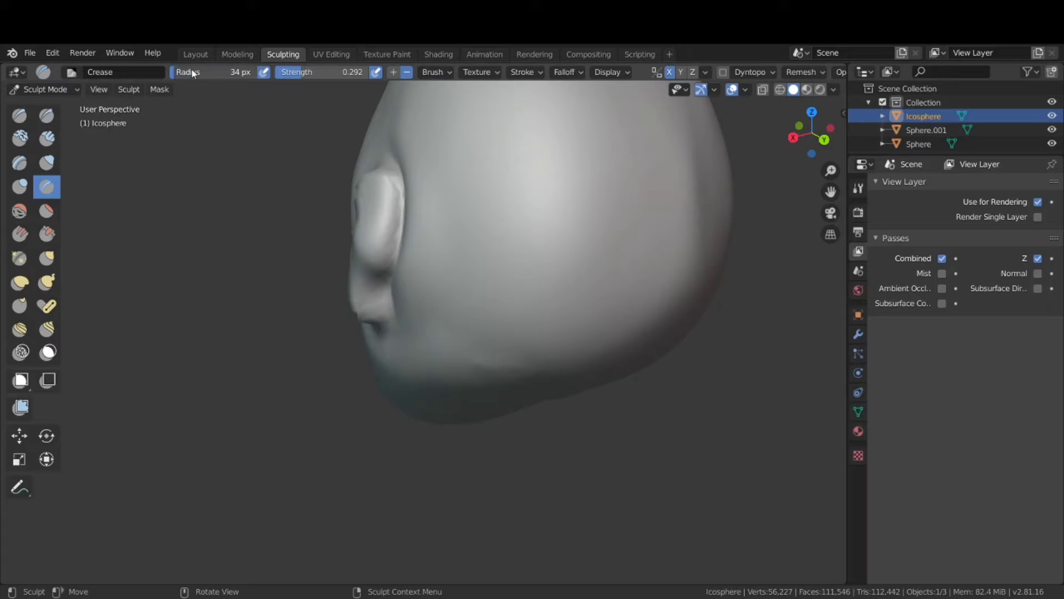
pyautogui.moveTo(422, 189); pyautogui.dragTo(388, 168)
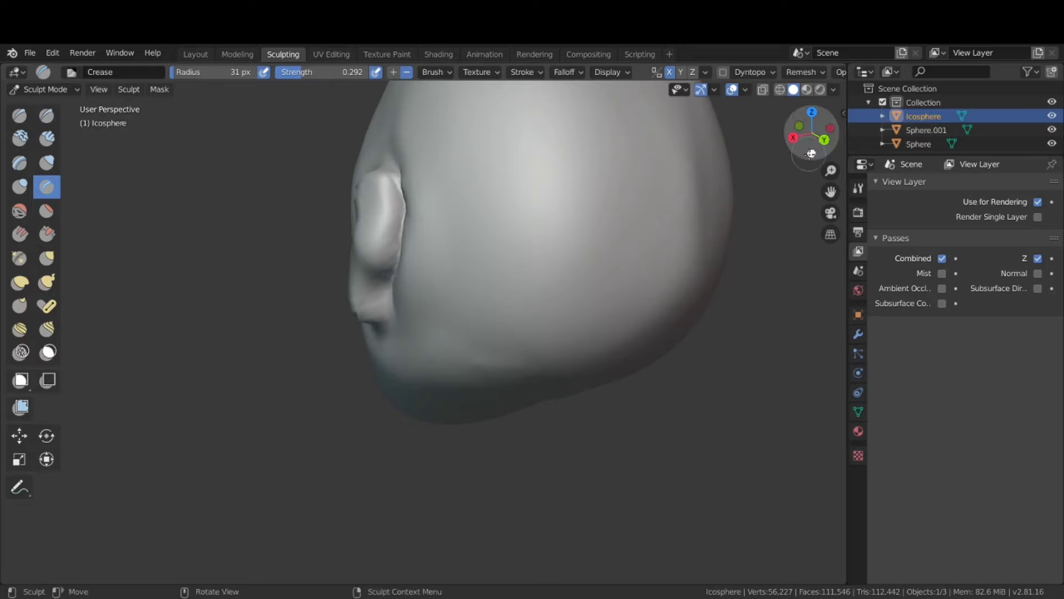
pyautogui.moveTo(811, 136)
pyautogui.mouseDown()
pyautogui.moveTo(879, 147)
pyautogui.moveTo(572, 157)
pyautogui.mouseUp()
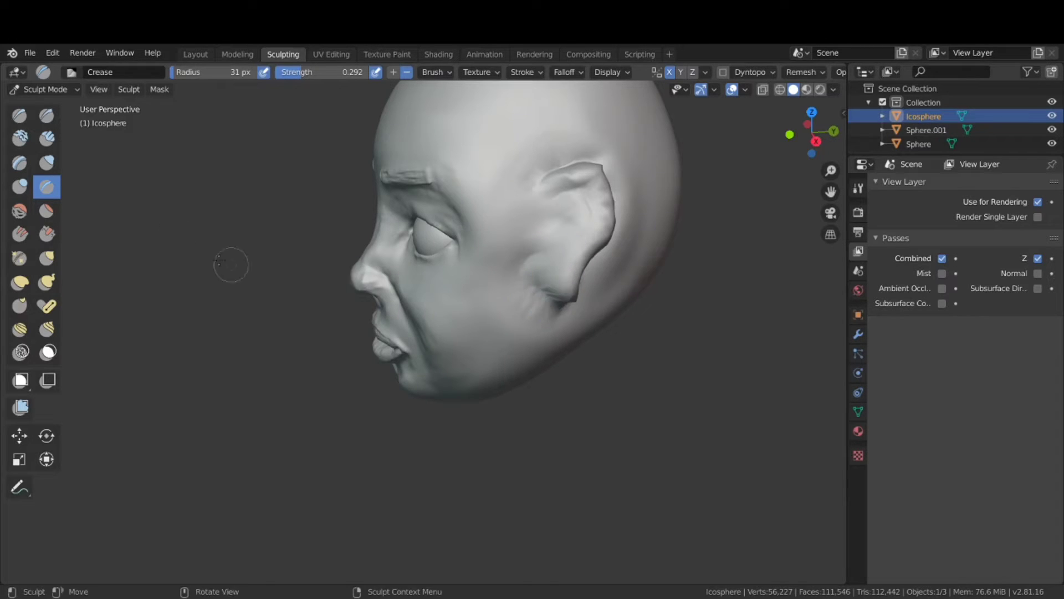
# Smooth then re-crease the jaw below the ear, and turn on dynamic topology.
pyautogui.click(20, 210)
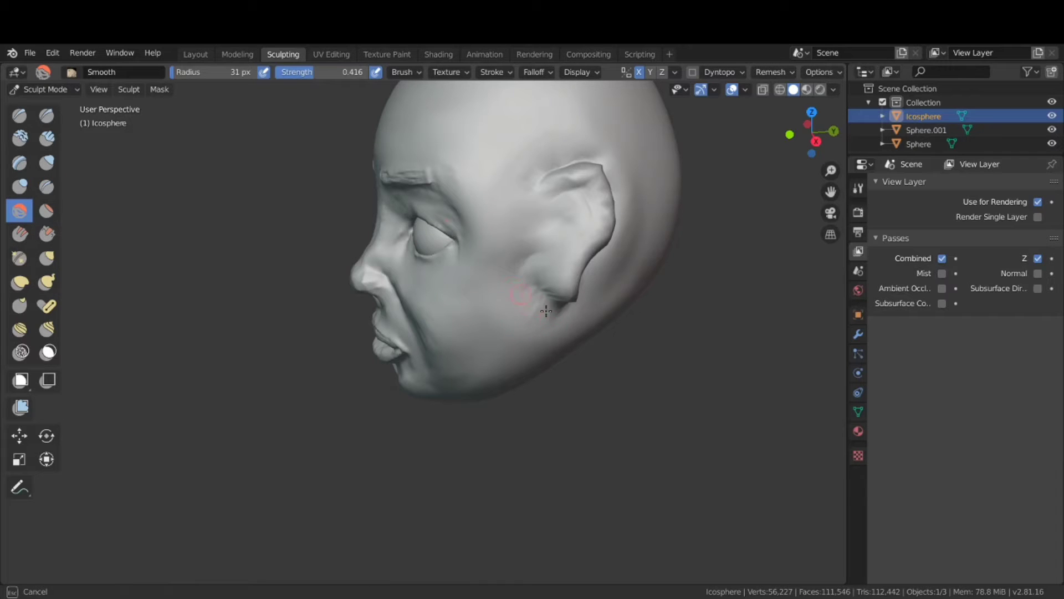
pyautogui.moveTo(546, 311); pyautogui.dragTo(514, 354)
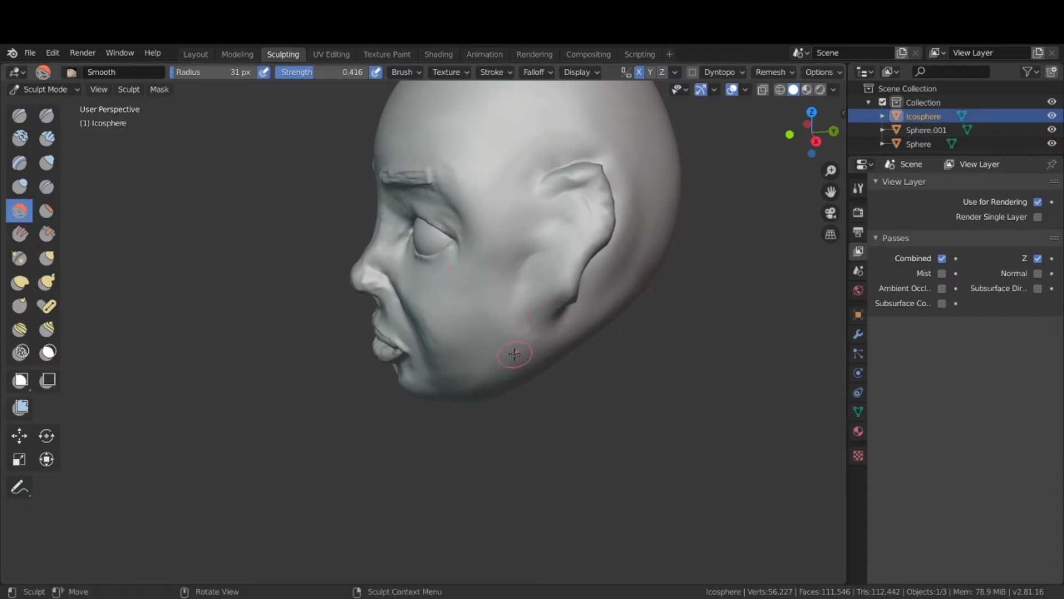
pyautogui.click(47, 186)
pyautogui.moveTo(541, 265); pyautogui.dragTo(554, 314)
pyautogui.moveTo(830, 170); pyautogui.dragTo(831, 91)
pyautogui.click(722, 72)
# Enable dynamic topology and use Clay Strips in front of and inside the ear.
pyautogui.click(740, 113)
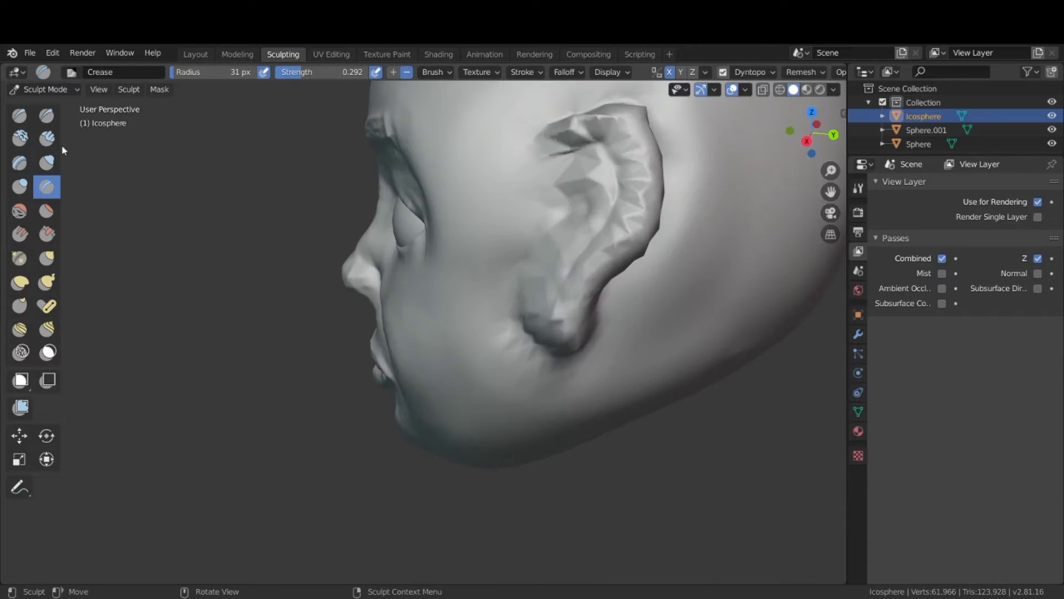
pyautogui.click(58, 139)
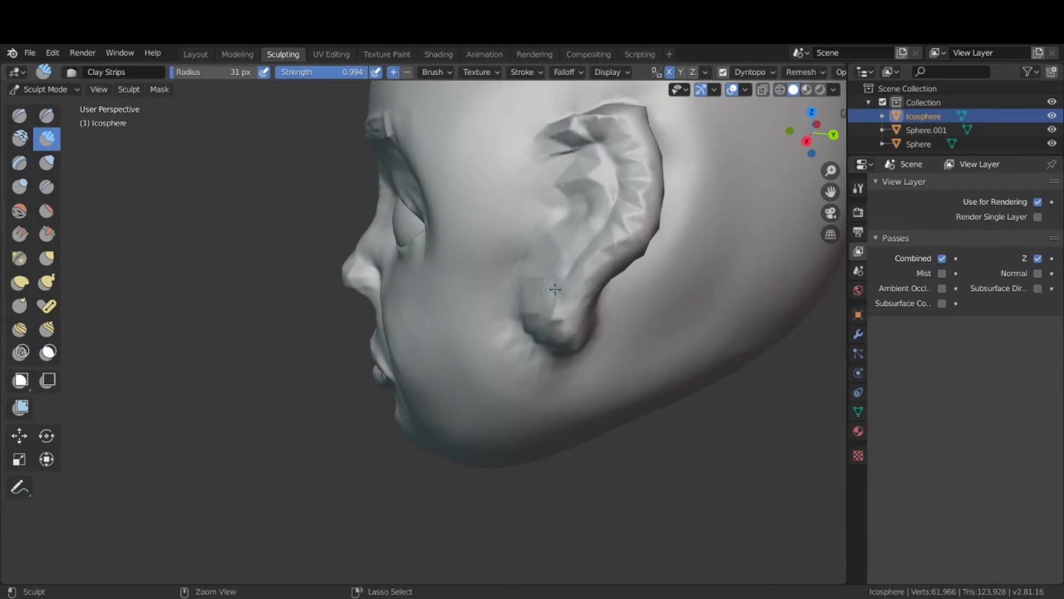
pyautogui.moveTo(542, 314); pyautogui.dragTo(521, 283)
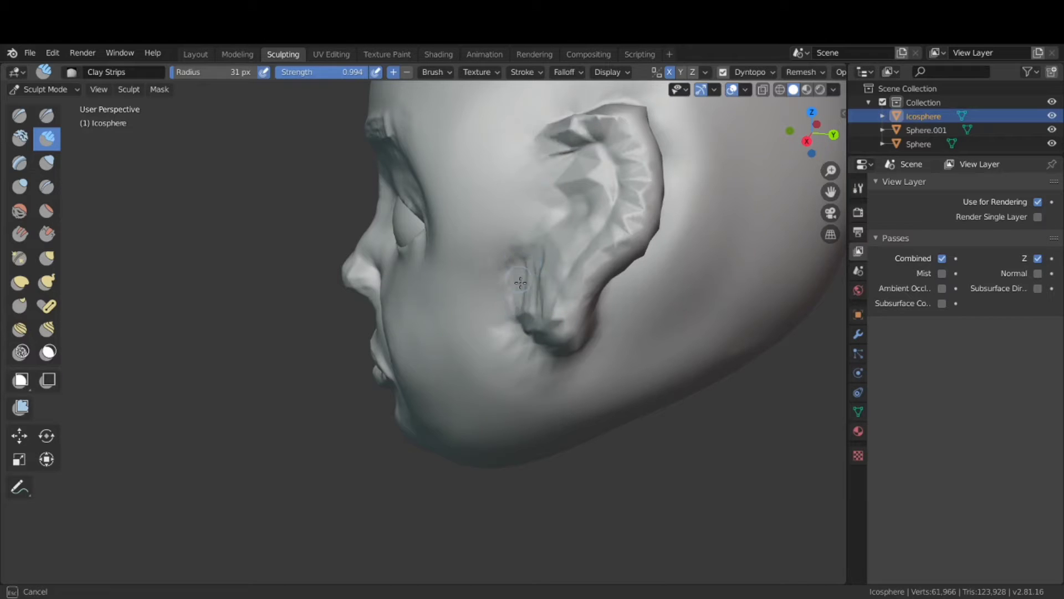
pyautogui.moveTo(562, 223); pyautogui.dragTo(564, 225)
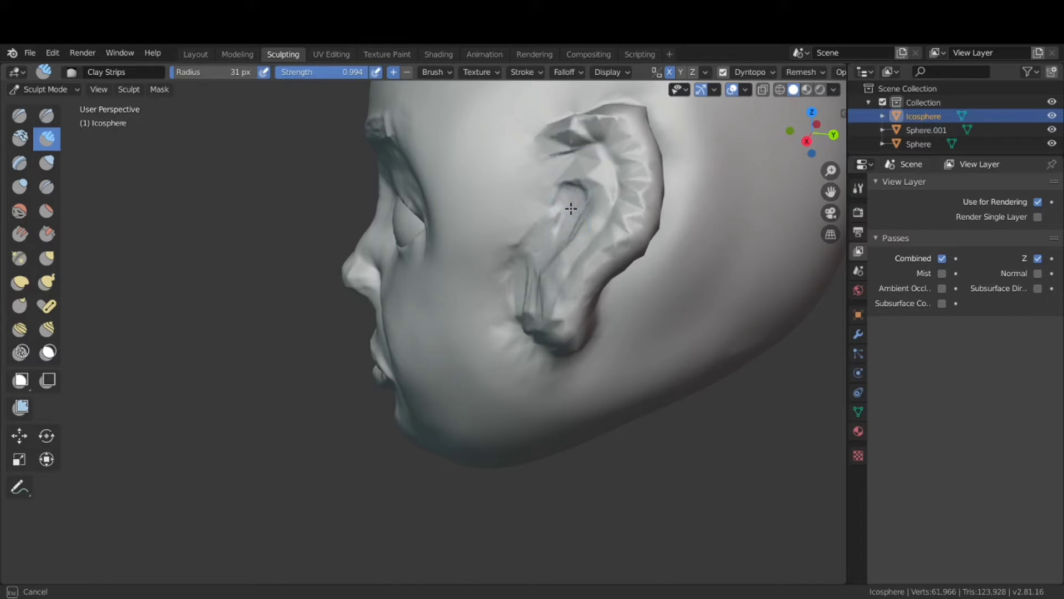
pyautogui.moveTo(582, 188)
pyautogui.mouseDown()
pyautogui.moveTo(566, 169)
pyautogui.moveTo(542, 170)
pyautogui.mouseUp()
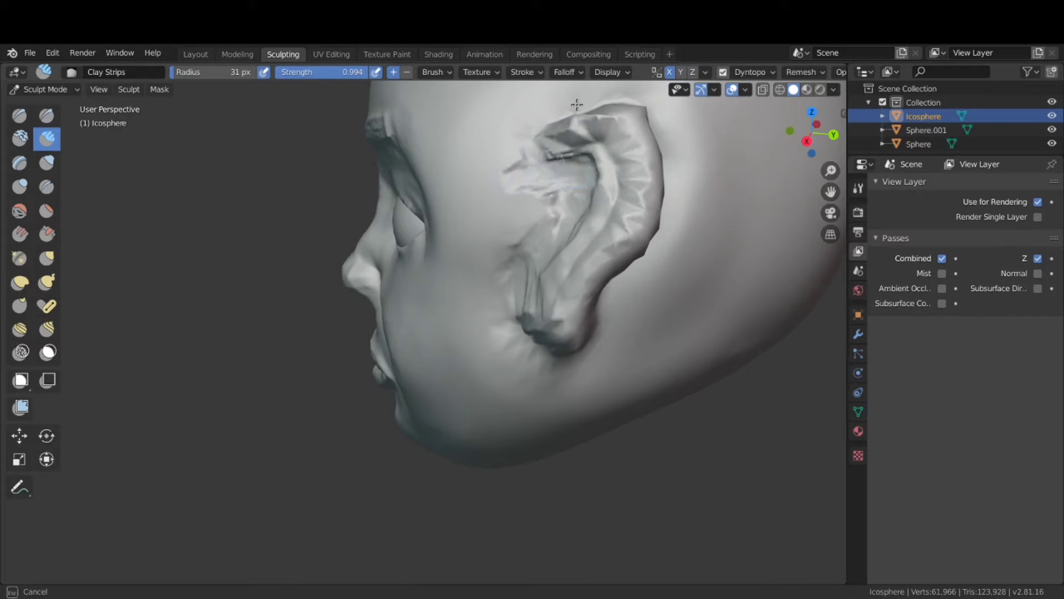
# Add a ridge along the upper ear, deepen the lobe crease, then smooth the new ridges.
pyautogui.moveTo(577, 105)
pyautogui.mouseDown()
pyautogui.moveTo(637, 138)
pyautogui.moveTo(630, 197)
pyautogui.moveTo(621, 154)
pyautogui.moveTo(613, 174)
pyautogui.moveTo(593, 172)
pyautogui.mouseUp()
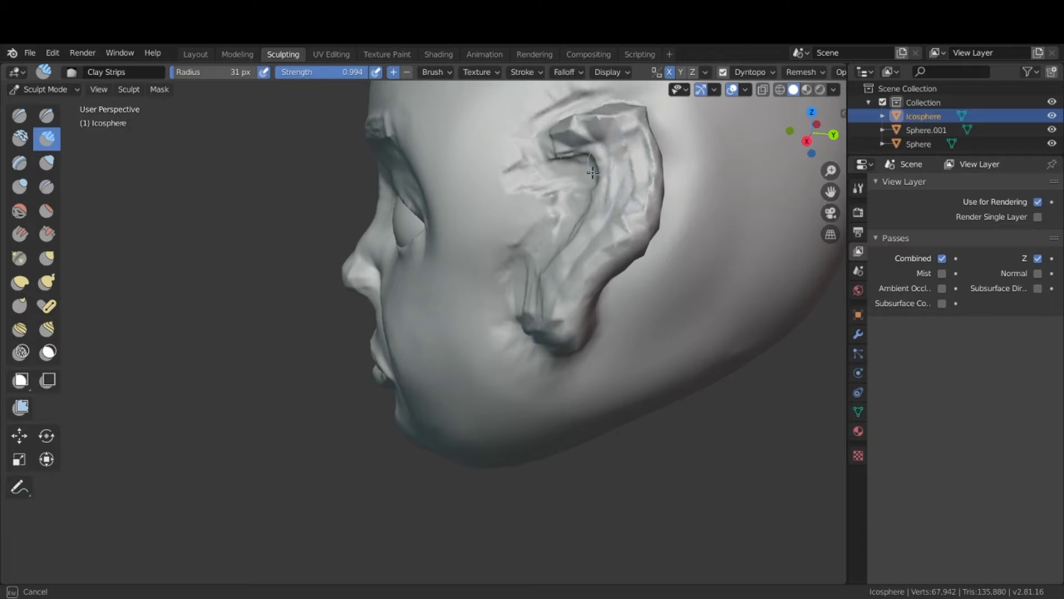
pyautogui.moveTo(557, 262)
pyautogui.mouseDown()
pyautogui.moveTo(564, 311)
pyautogui.moveTo(586, 311)
pyautogui.moveTo(626, 239)
pyautogui.moveTo(645, 161)
pyautogui.mouseUp()
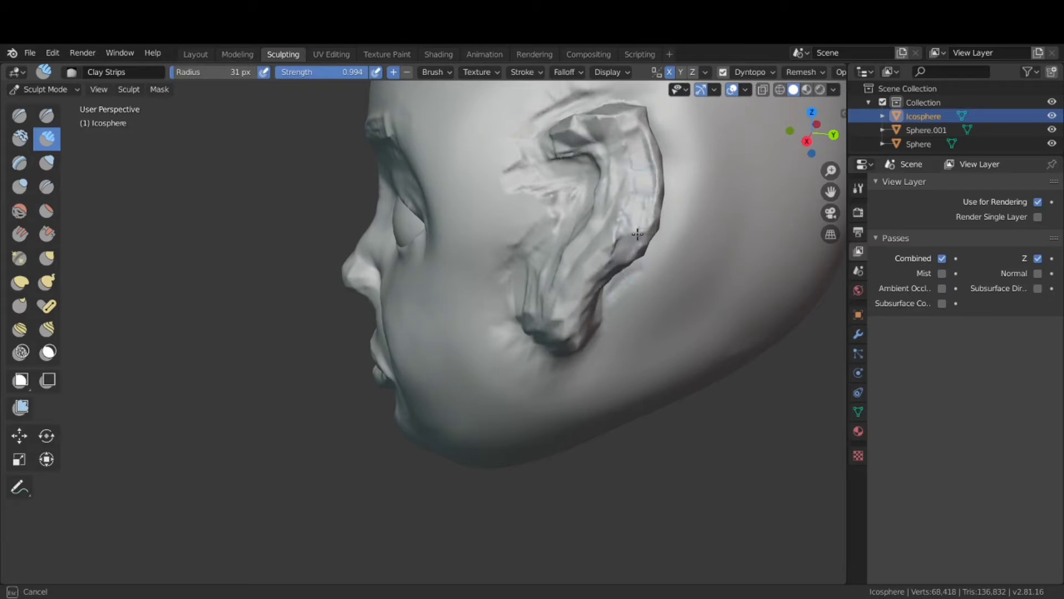
pyautogui.click(20, 210)
pyautogui.moveTo(541, 174); pyautogui.dragTo(503, 190)
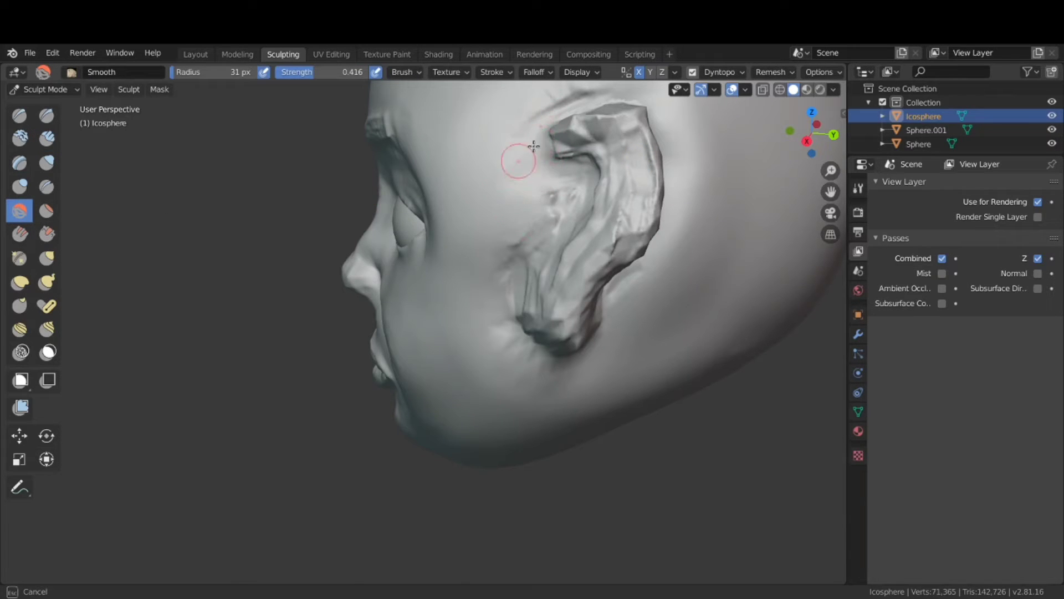
# Smooth the ear's top edge, the cheek beside it and the lower ear.
pyautogui.moveTo(533, 117); pyautogui.dragTo(542, 120)
pyautogui.moveTo(554, 231); pyautogui.dragTo(571, 192)
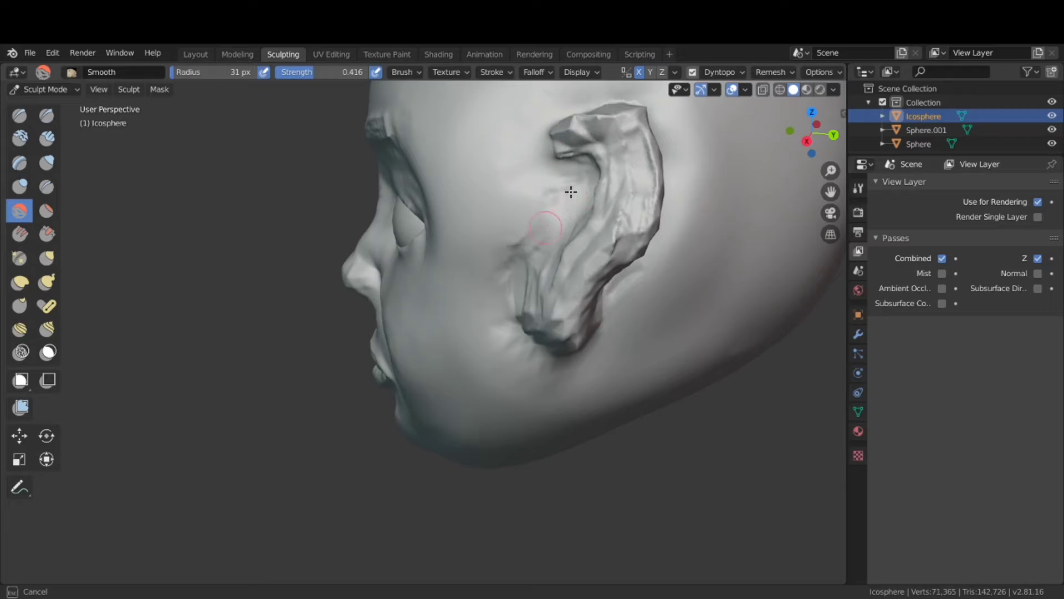
pyautogui.moveTo(515, 277); pyautogui.dragTo(537, 344)
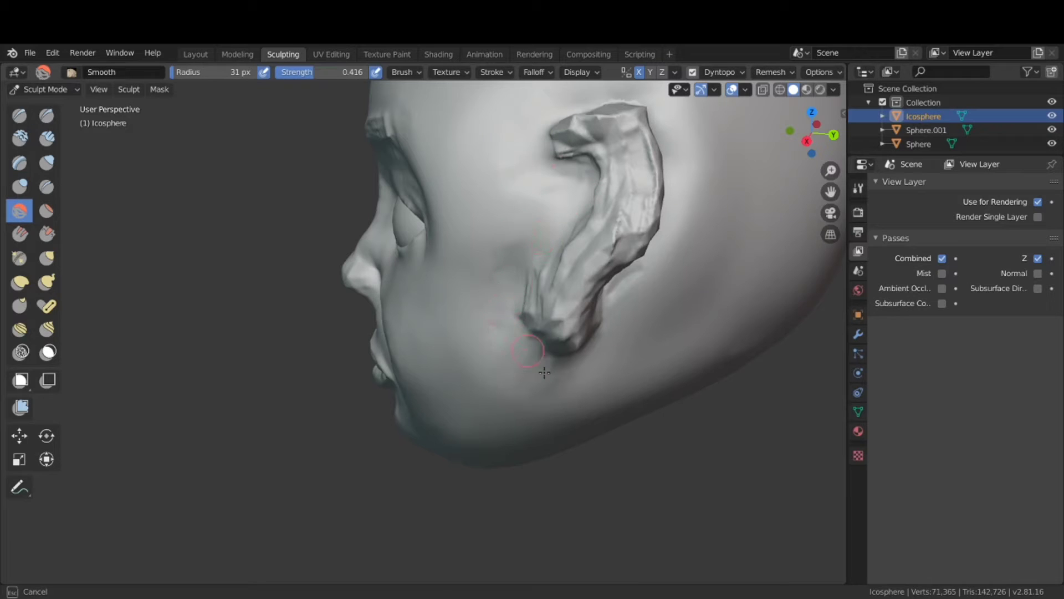
pyautogui.moveTo(618, 177)
pyautogui.mouseDown()
pyautogui.moveTo(622, 119)
pyautogui.moveTo(644, 183)
pyautogui.mouseUp()
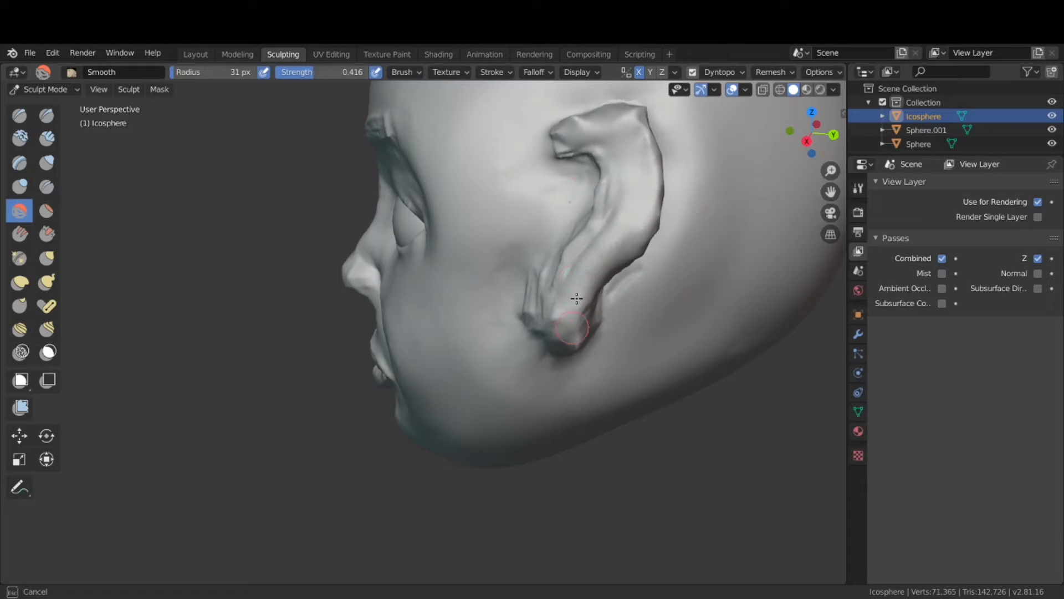
# Smooth the inner ridge, lower lobe and outer rim, then zoom out and orbit frontward.
pyautogui.moveTo(571, 248); pyautogui.dragTo(589, 170)
pyautogui.moveTo(531, 296); pyautogui.dragTo(560, 344)
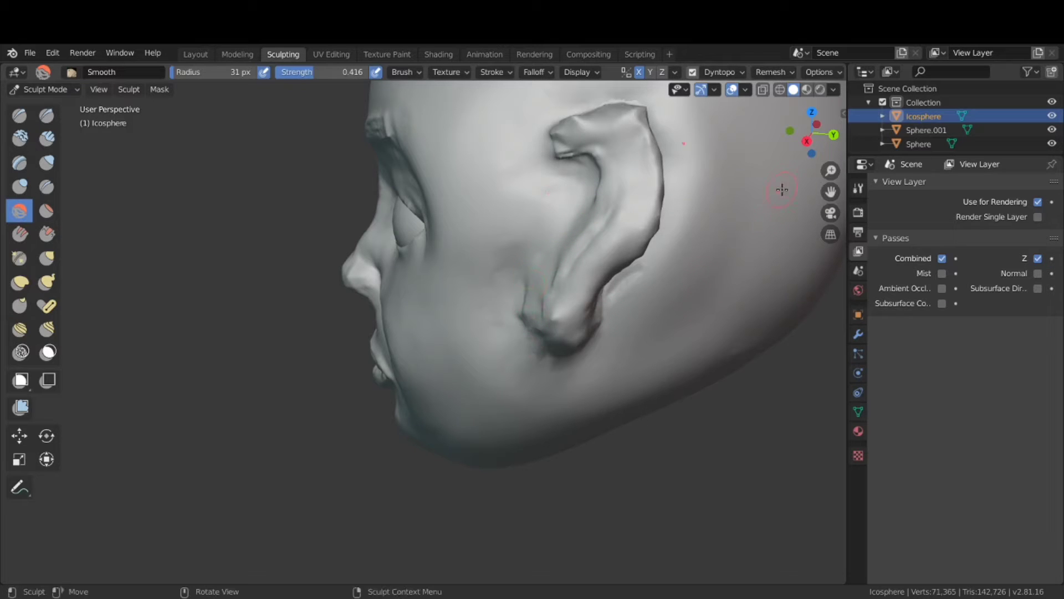
pyautogui.moveTo(661, 155); pyautogui.dragTo(655, 229)
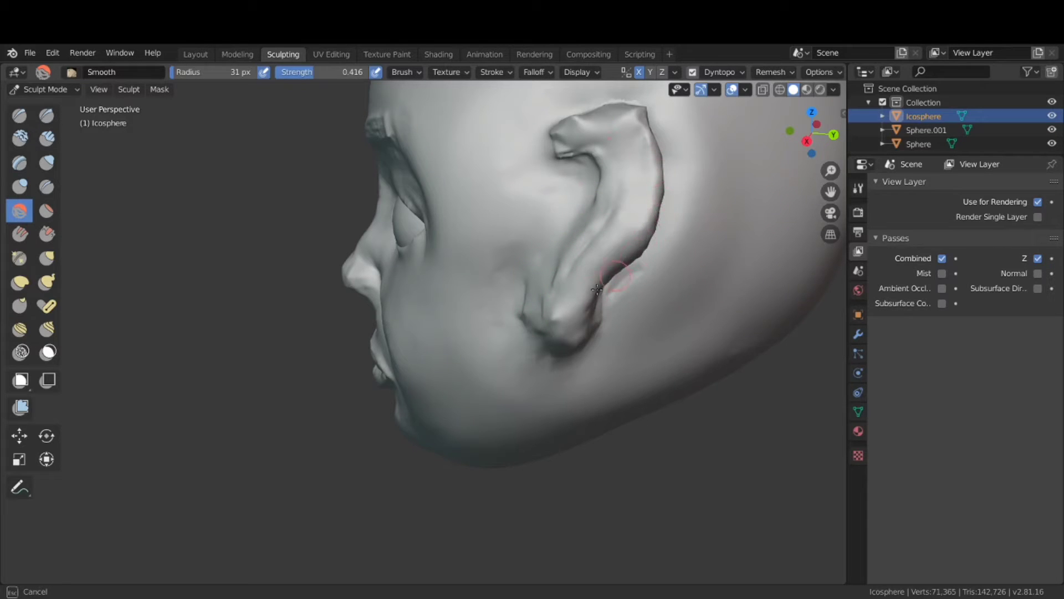
pyautogui.moveTo(599, 368); pyautogui.dragTo(604, 354)
pyautogui.moveTo(833, 169); pyautogui.dragTo(833, 222)
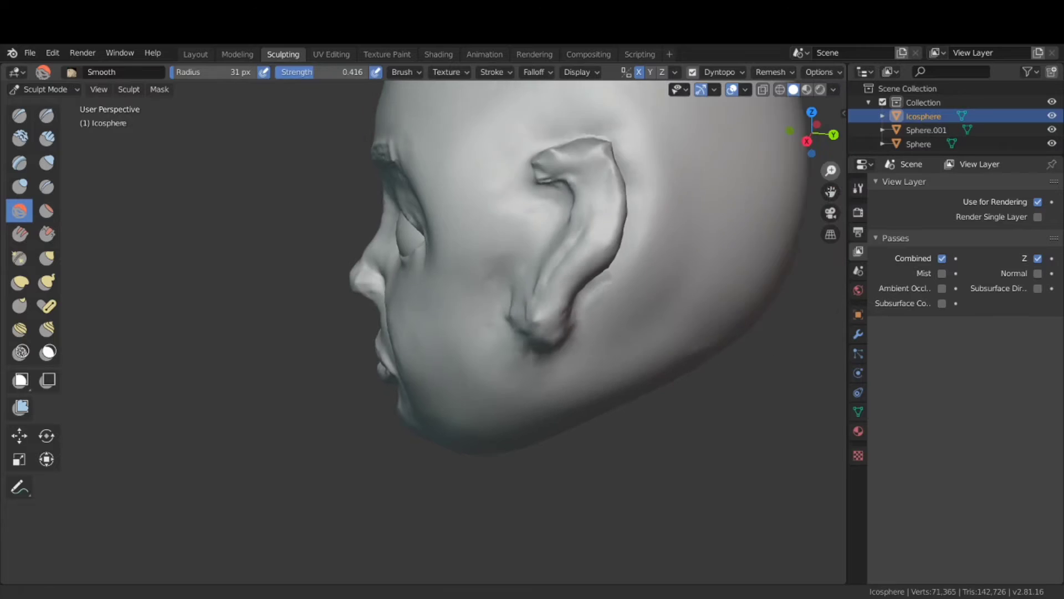
pyautogui.moveTo(812, 133)
pyautogui.mouseDown()
pyautogui.moveTo(831, 136)
pyautogui.moveTo(737, 127)
pyautogui.mouseUp()
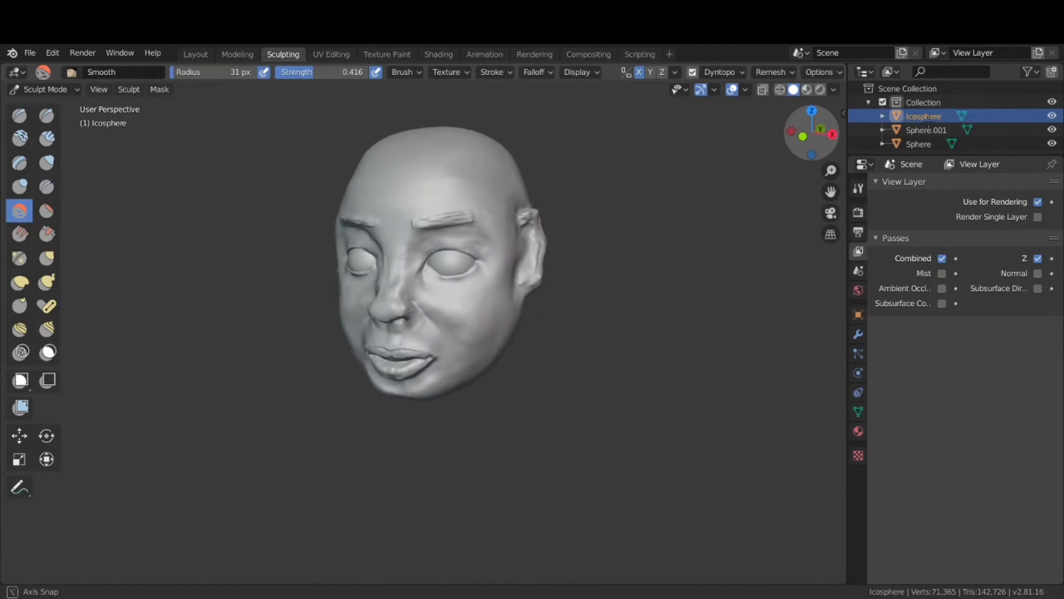
# View the ear from above, try a large Grab pull at ~326 px, and undo it.
pyautogui.moveTo(737, 128); pyautogui.dragTo(776, 130)
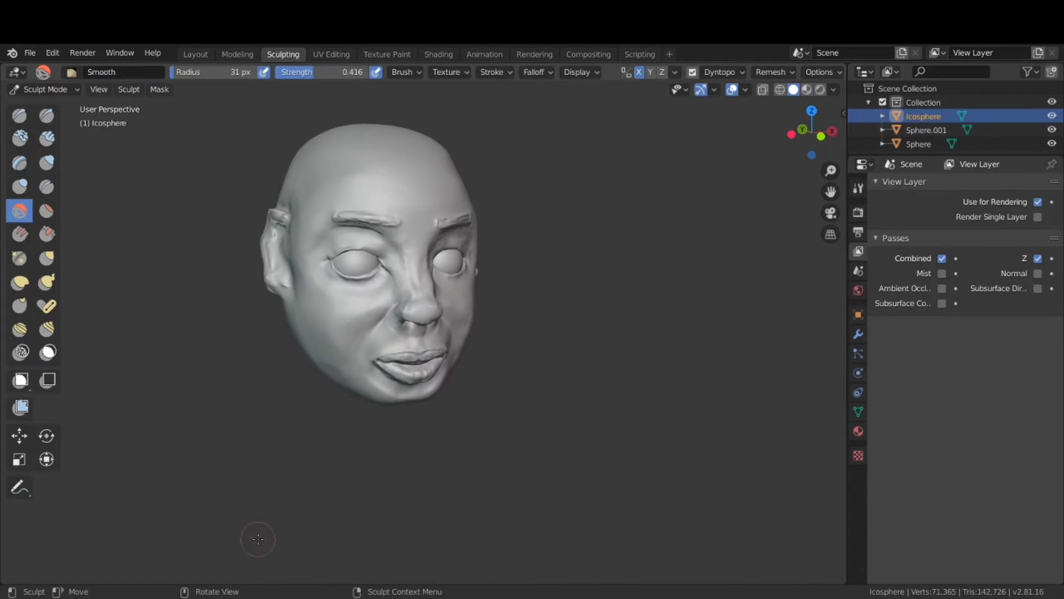
pyautogui.moveTo(831, 170)
pyautogui.mouseDown()
pyautogui.moveTo(821, 136)
pyautogui.moveTo(686, 148)
pyautogui.mouseUp()
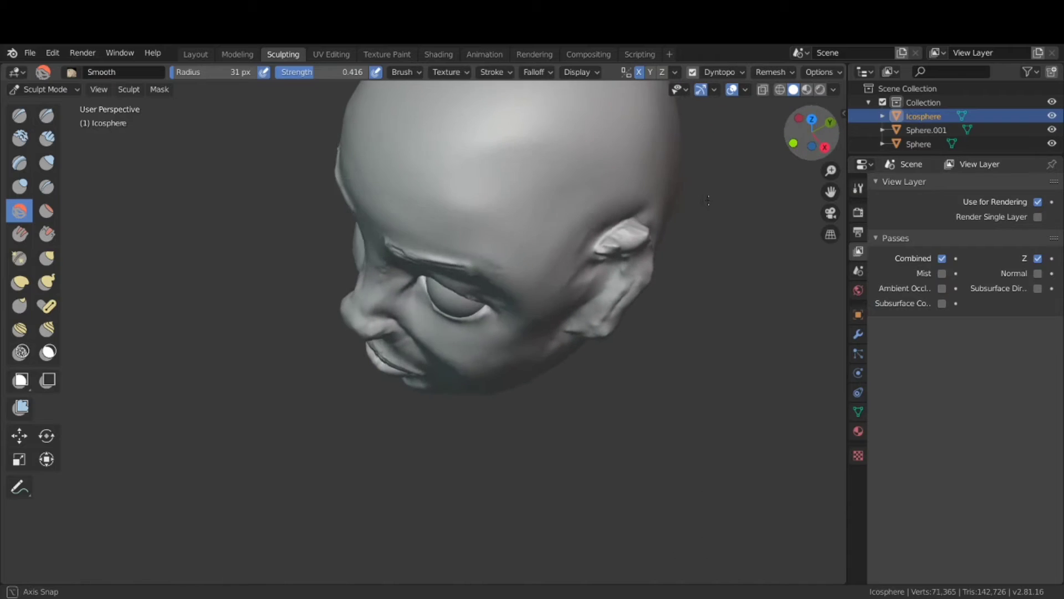
pyautogui.moveTo(686, 148)
pyautogui.mouseDown()
pyautogui.moveTo(737, 204)
pyautogui.moveTo(348, 236)
pyautogui.mouseUp()
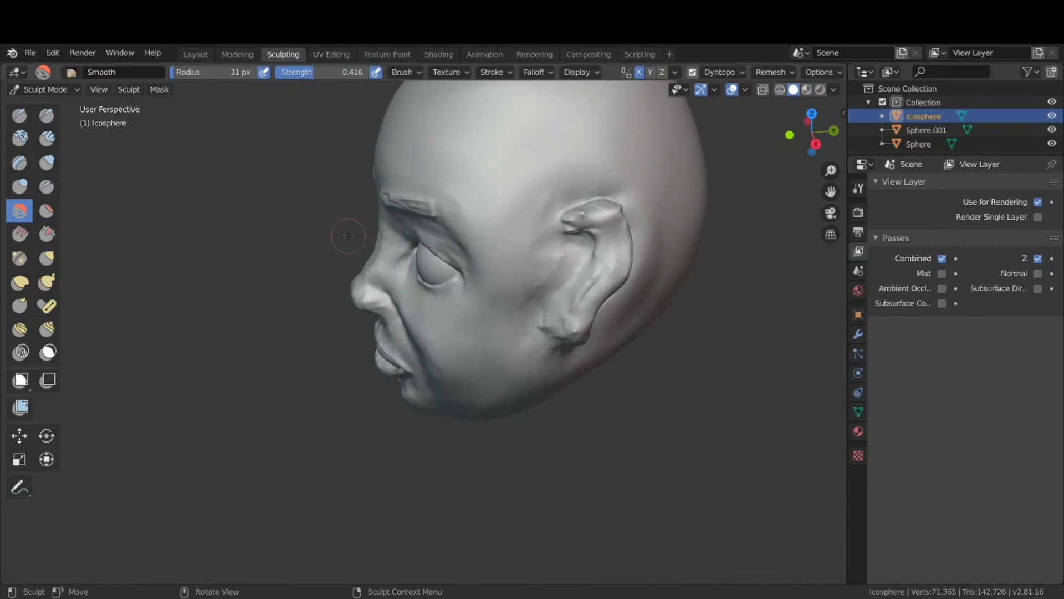
pyautogui.click(49, 255)
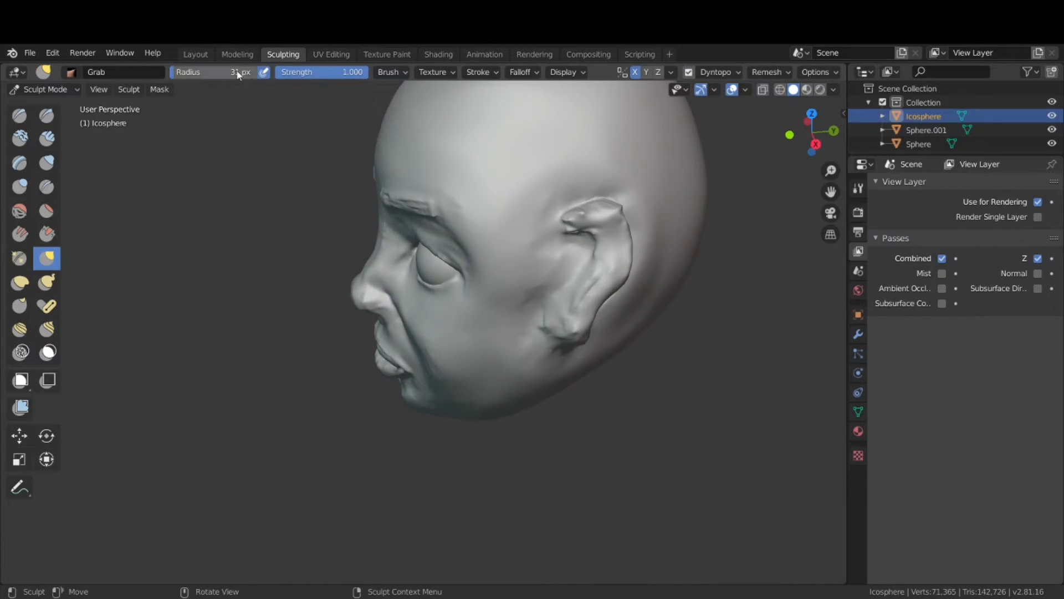
pyautogui.moveTo(239, 74); pyautogui.dragTo(260, 75)
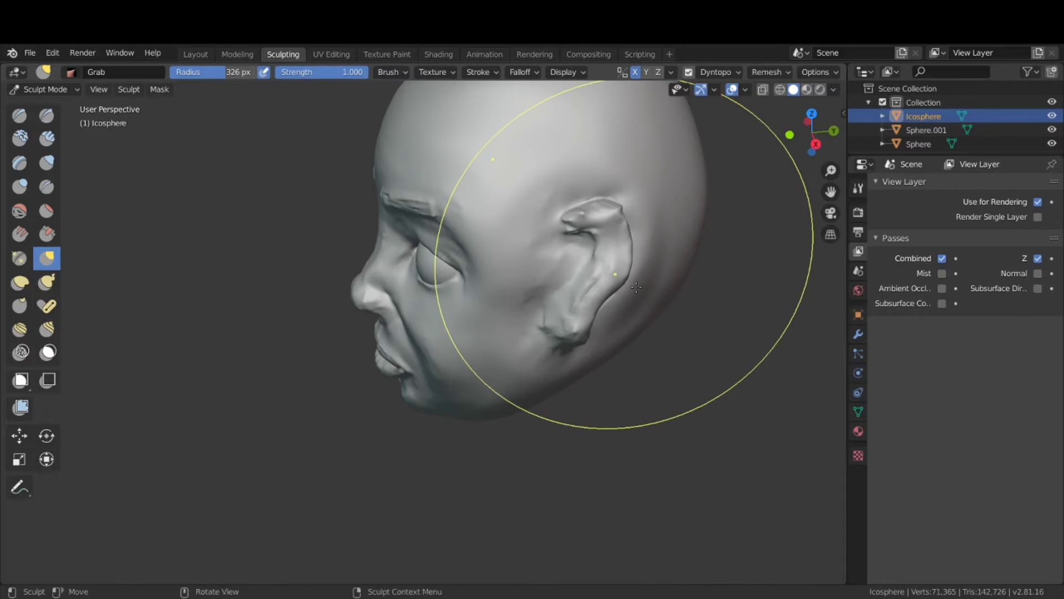
pyautogui.moveTo(637, 287); pyautogui.dragTo(653, 173)
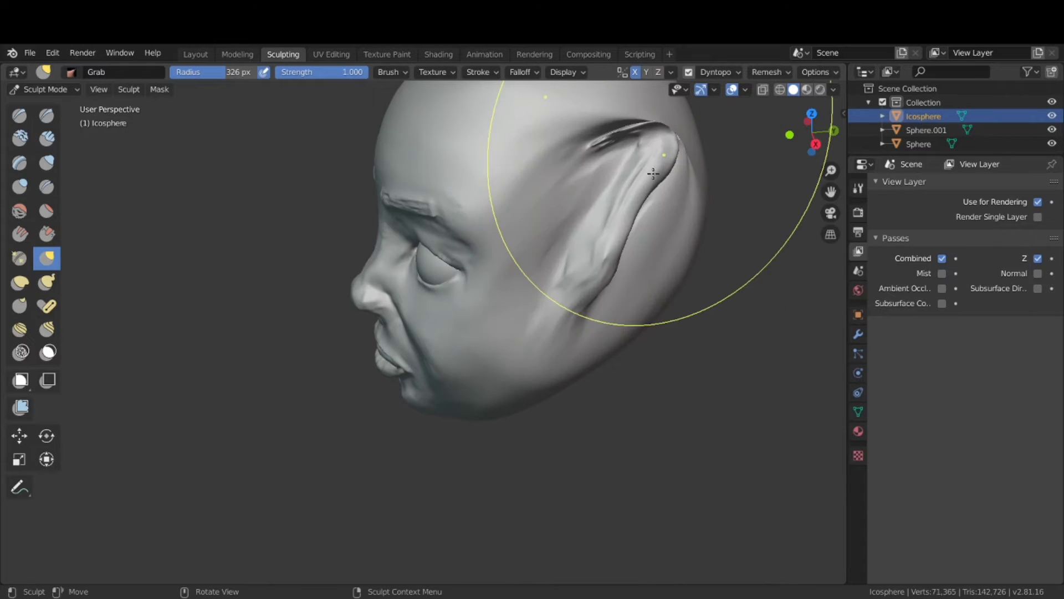
pyautogui.hotkey('ctrl', 'z')
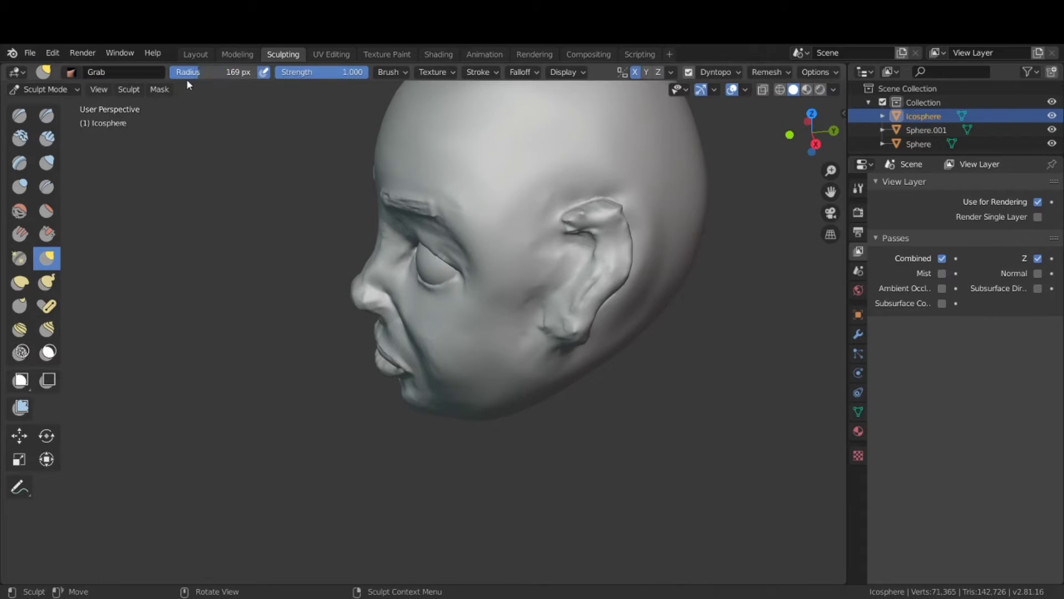
# With Grab radius 100 px, push out the ear's back edge, upper rim and lobe.
pyautogui.press('f')
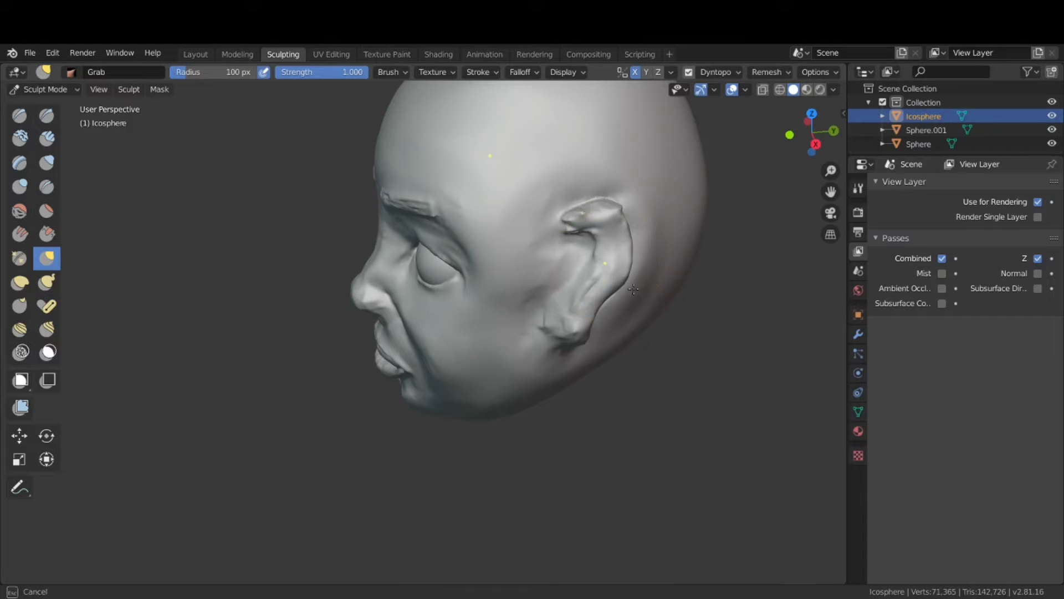
pyautogui.moveTo(633, 288)
pyautogui.mouseDown()
pyautogui.moveTo(607, 277)
pyautogui.moveTo(623, 274)
pyautogui.mouseUp()
pyautogui.moveTo(610, 230)
pyautogui.mouseDown()
pyautogui.moveTo(634, 237)
pyautogui.moveTo(624, 242)
pyautogui.mouseUp()
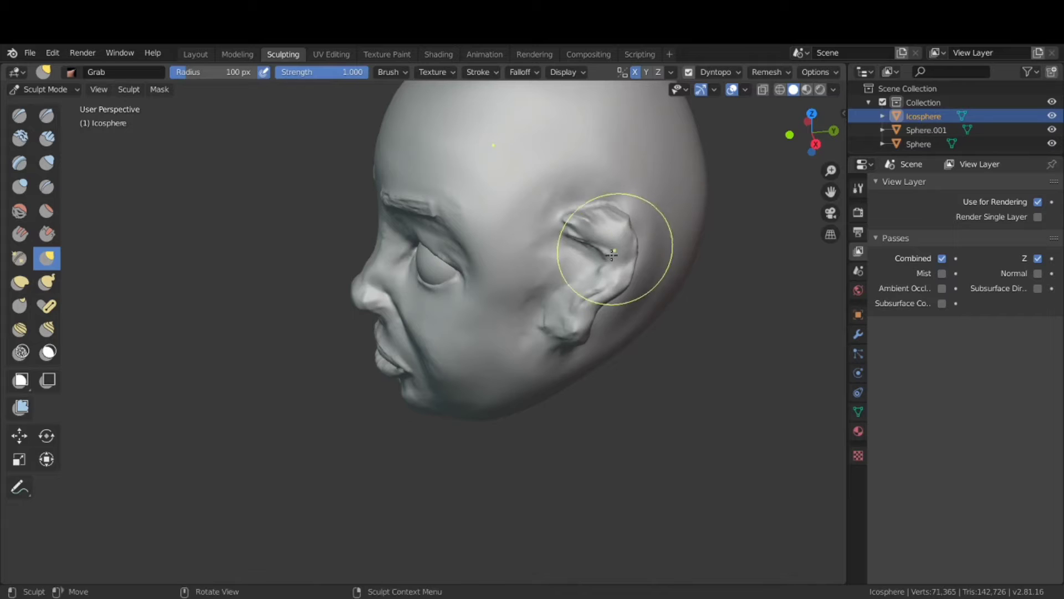
pyautogui.moveTo(575, 335)
pyautogui.mouseDown()
pyautogui.moveTo(579, 311)
pyautogui.moveTo(600, 311)
pyautogui.moveTo(582, 291)
pyautogui.mouseUp()
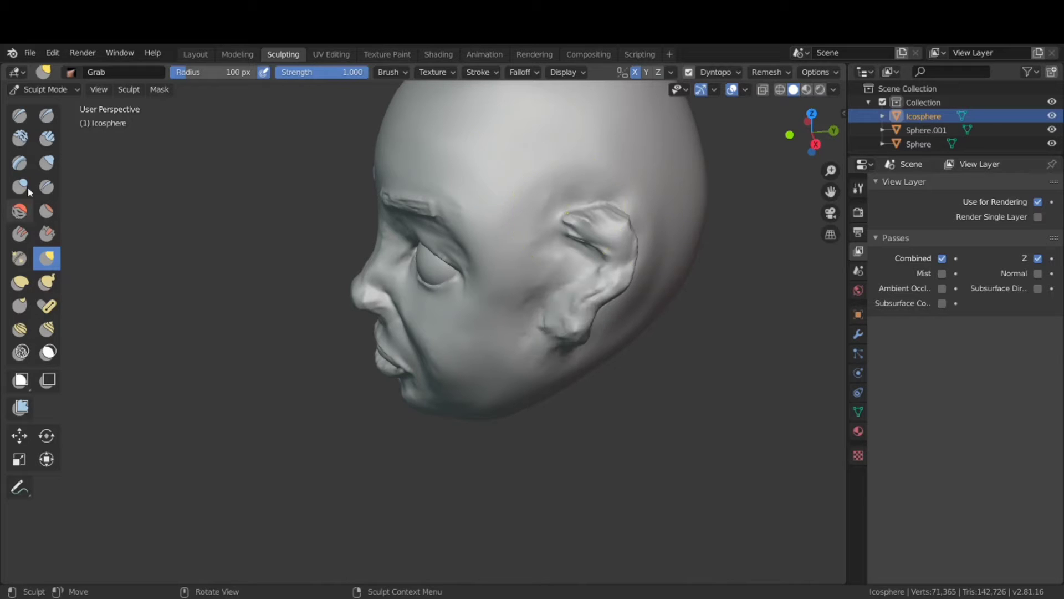
# Build up clay on the jaw and around the base of the ear.
pyautogui.click(46, 139)
pyautogui.moveTo(564, 341); pyautogui.dragTo(566, 347)
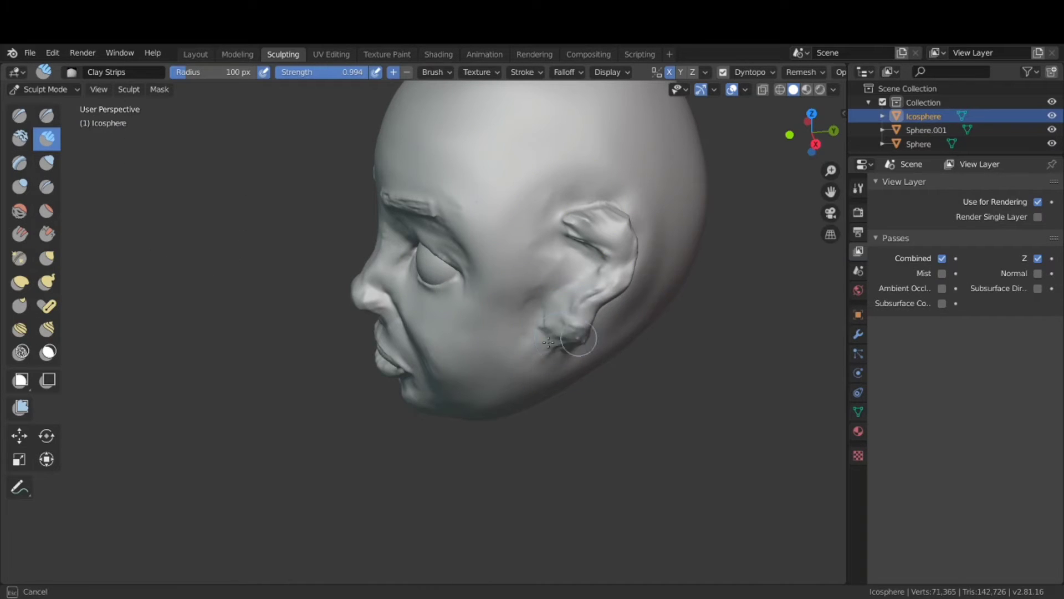
pyautogui.moveTo(583, 331)
pyautogui.mouseDown()
pyautogui.moveTo(601, 326)
pyautogui.moveTo(558, 344)
pyautogui.mouseUp()
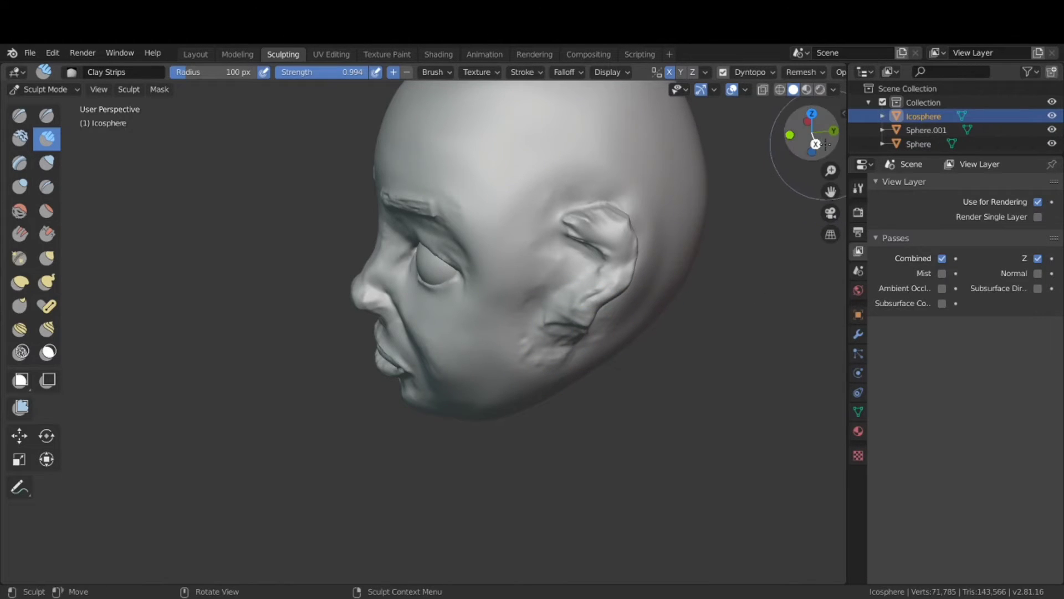
pyautogui.moveTo(804, 167); pyautogui.dragTo(776, 161)
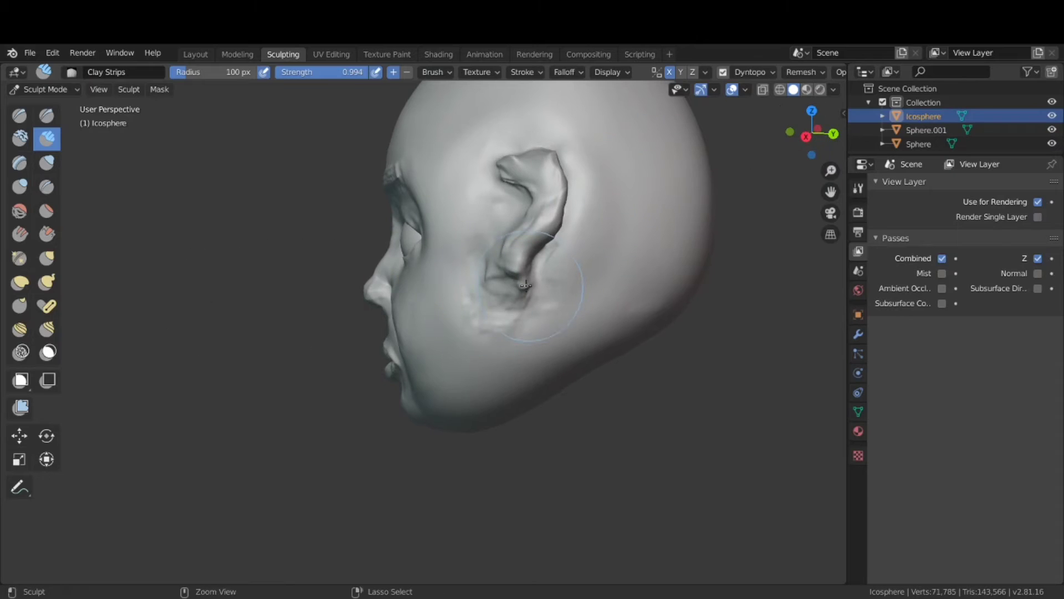
pyautogui.moveTo(524, 333); pyautogui.dragTo(521, 289)
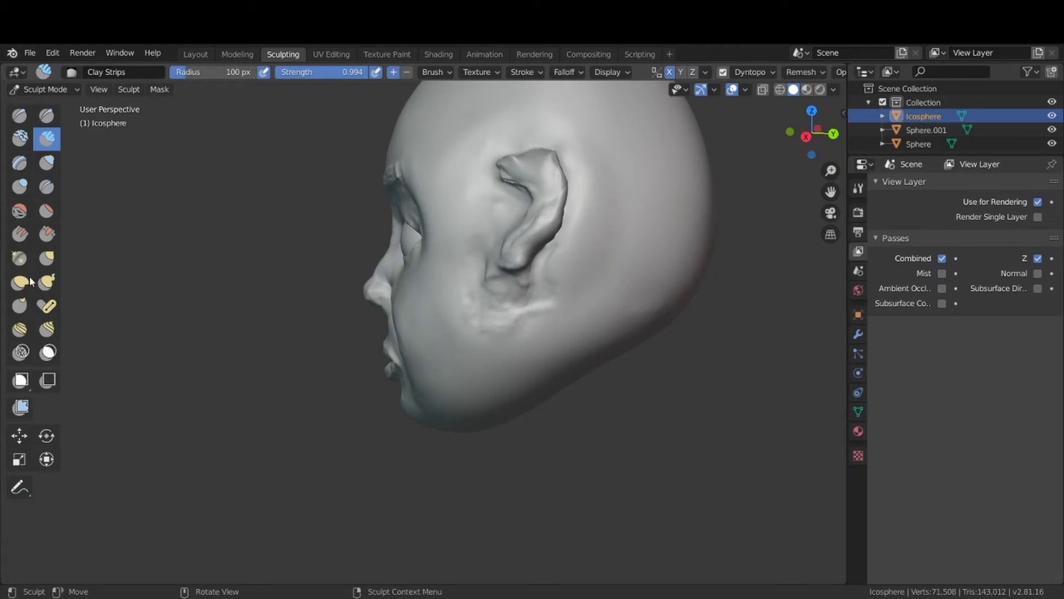
# Smooth the bumpy area under the ear and the top of the ear.
pyautogui.click(21, 210)
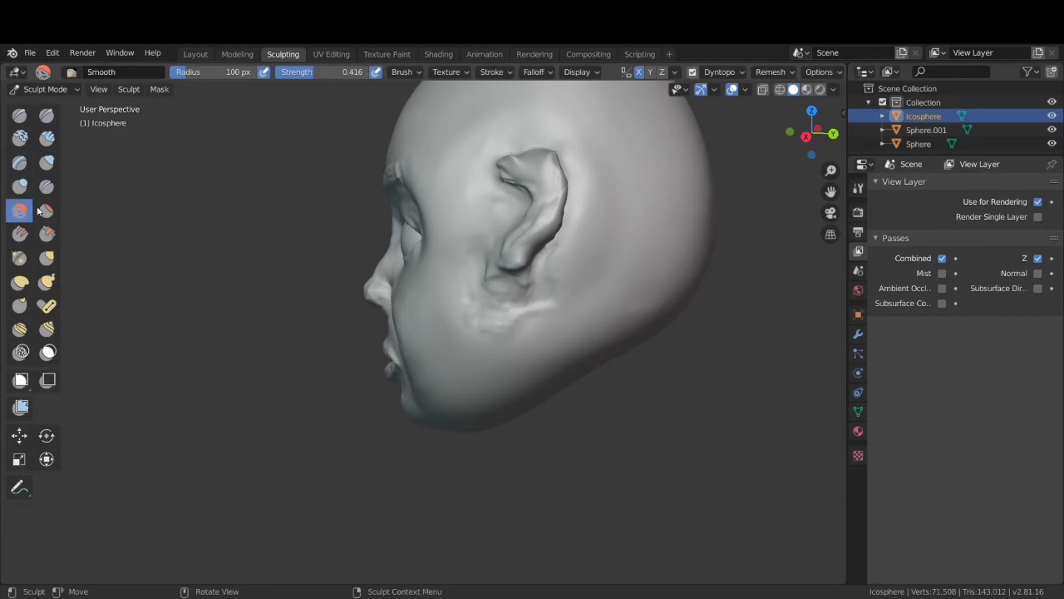
pyautogui.moveTo(535, 330); pyautogui.dragTo(528, 303)
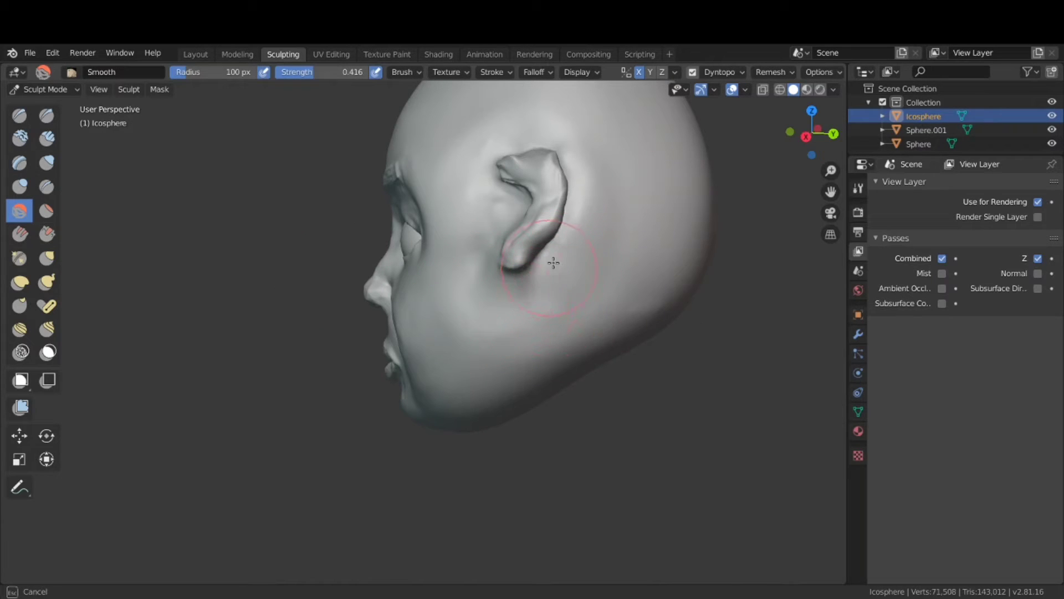
pyautogui.moveTo(587, 204); pyautogui.dragTo(518, 118)
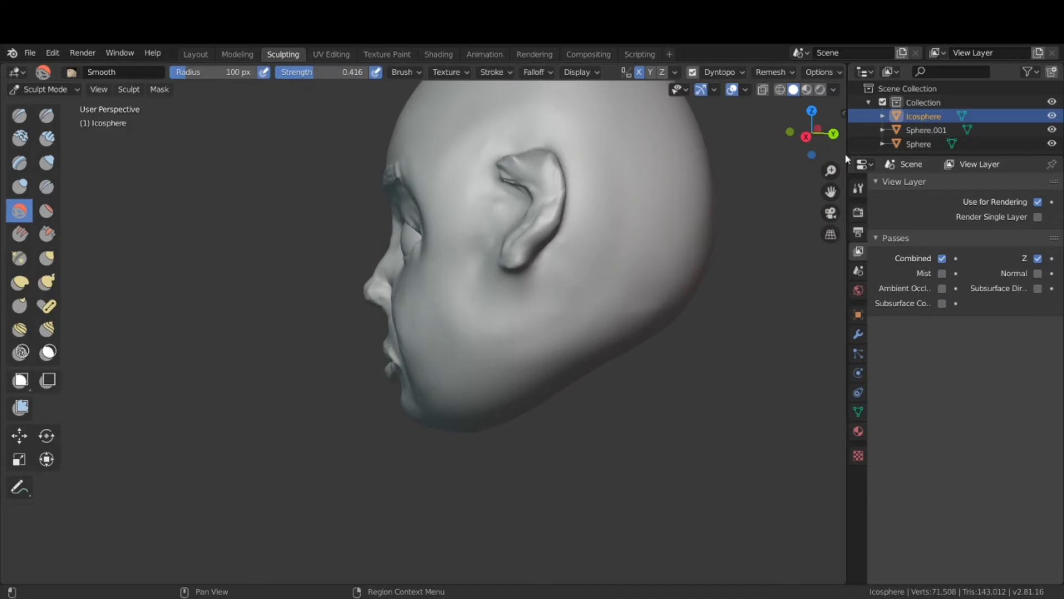
pyautogui.moveTo(796, 143); pyautogui.dragTo(798, 142)
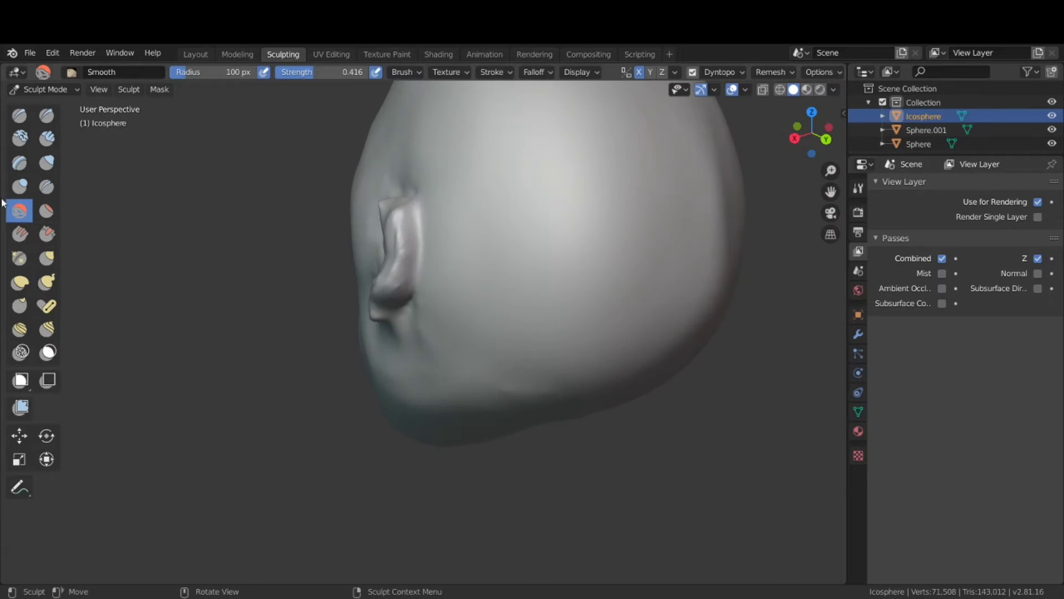
# With the Crease brush at 31 px, crease the ear ridge down toward the earlobe.
pyautogui.click(47, 187)
pyautogui.moveTo(413, 182); pyautogui.dragTo(421, 256)
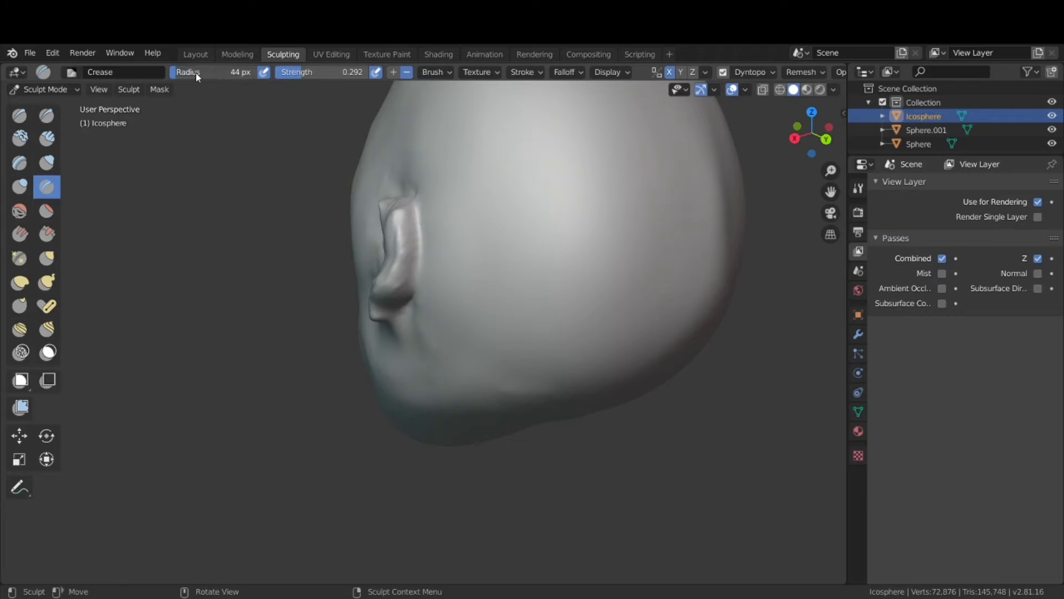
pyautogui.moveTo(195, 72); pyautogui.dragTo(183, 72)
pyautogui.moveTo(426, 215); pyautogui.dragTo(408, 209)
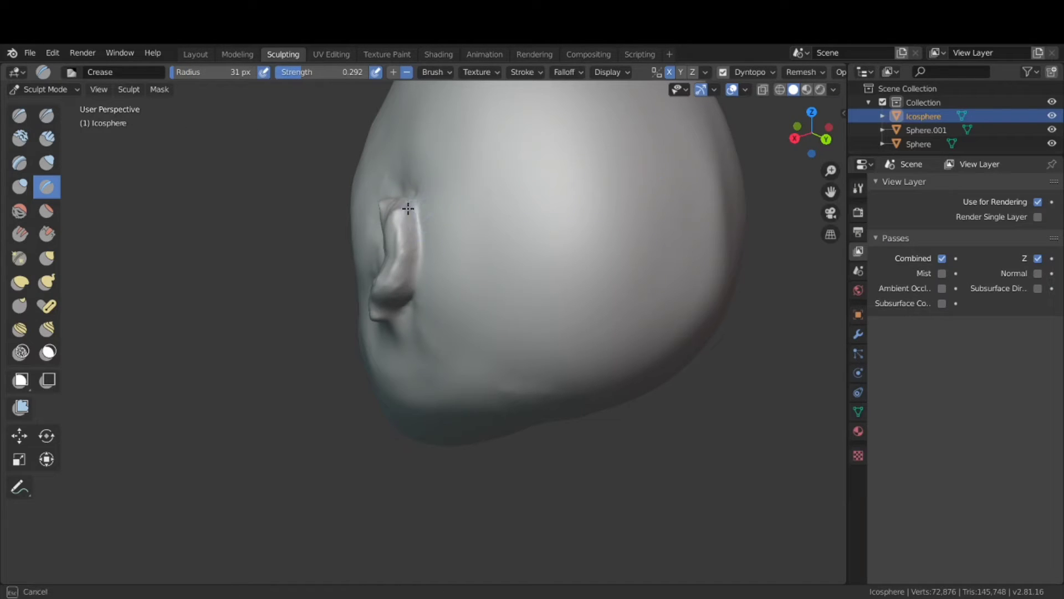
pyautogui.moveTo(423, 265)
pyautogui.mouseDown()
pyautogui.moveTo(417, 287)
pyautogui.moveTo(409, 206)
pyautogui.mouseUp()
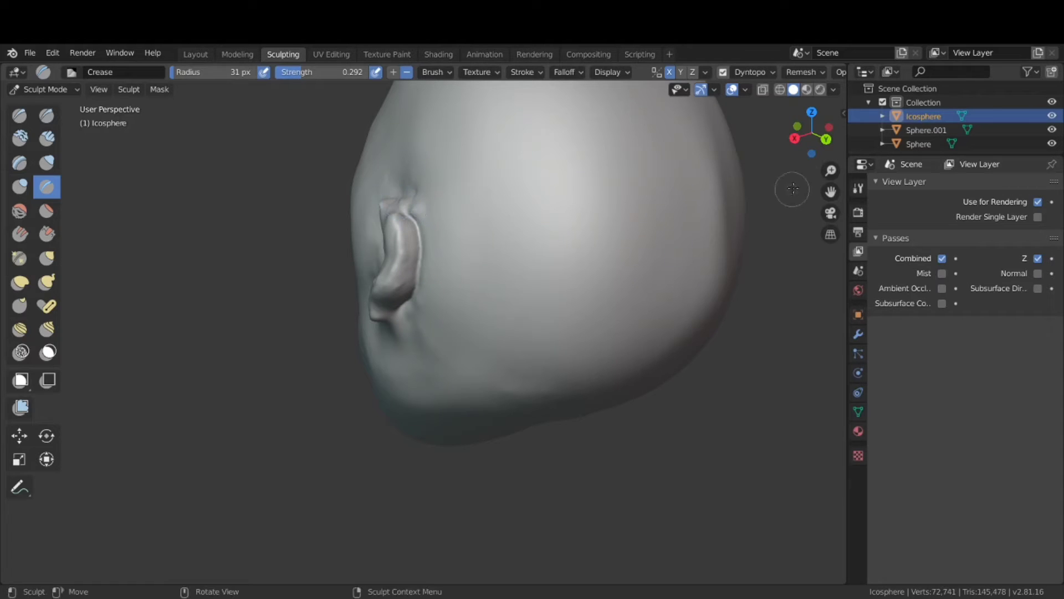
# From the face side, crease the ear top, inner fold and earlobe more deeply.
pyautogui.moveTo(812, 136)
pyautogui.mouseDown()
pyautogui.moveTo(894, 172)
pyautogui.moveTo(875, 166)
pyautogui.mouseUp()
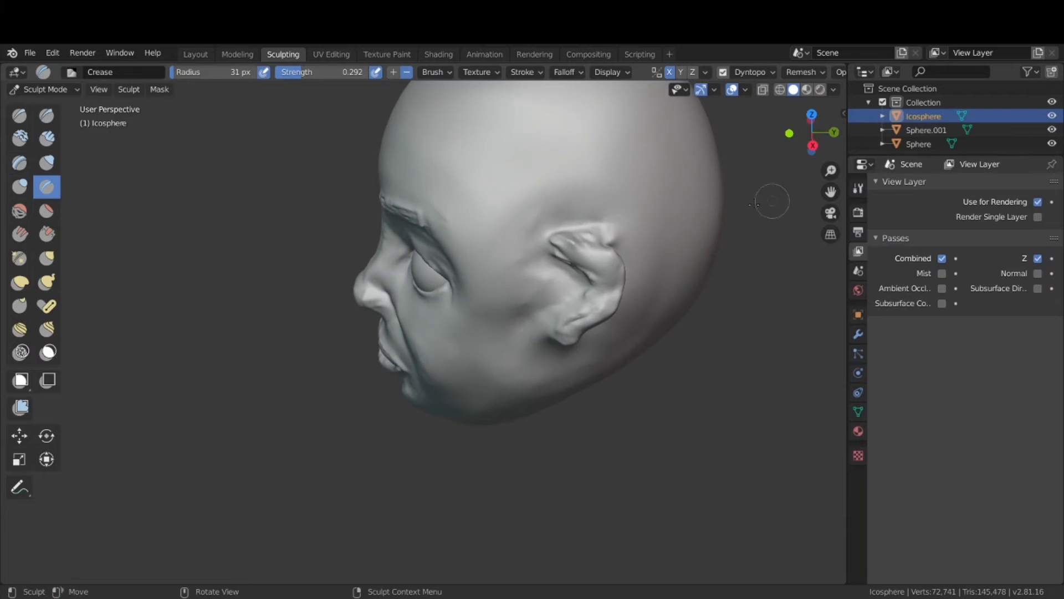
pyautogui.moveTo(585, 222)
pyautogui.mouseDown()
pyautogui.moveTo(600, 237)
pyautogui.moveTo(607, 285)
pyautogui.mouseUp()
pyautogui.moveTo(571, 332); pyautogui.dragTo(591, 305)
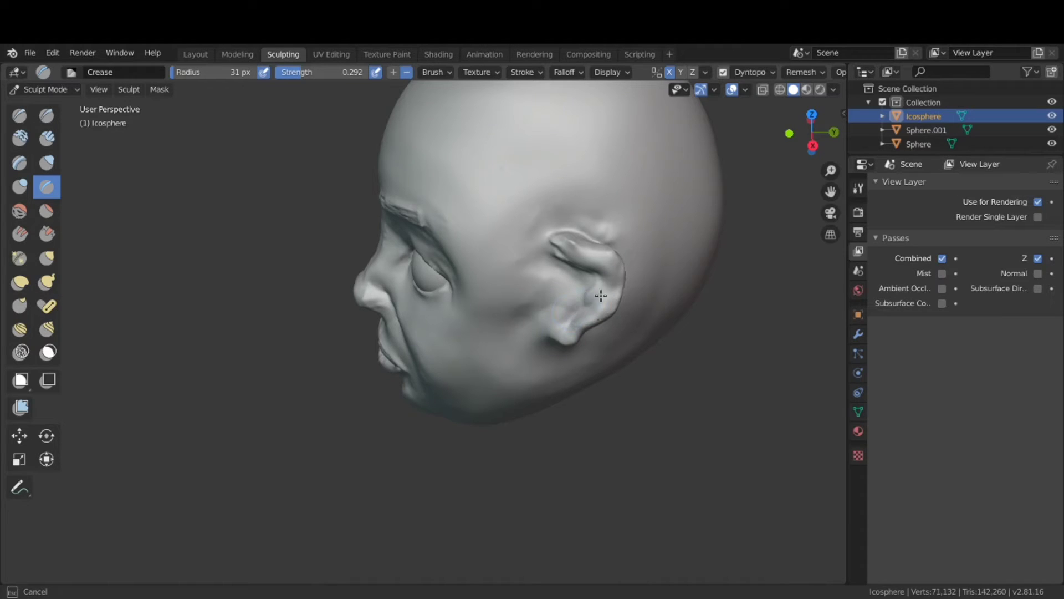
pyautogui.moveTo(601, 295)
pyautogui.mouseDown()
pyautogui.moveTo(563, 288)
pyautogui.moveTo(570, 266)
pyautogui.moveTo(582, 277)
pyautogui.moveTo(575, 297)
pyautogui.moveTo(574, 274)
pyautogui.moveTo(580, 288)
pyautogui.mouseUp()
pyautogui.click(20, 137)
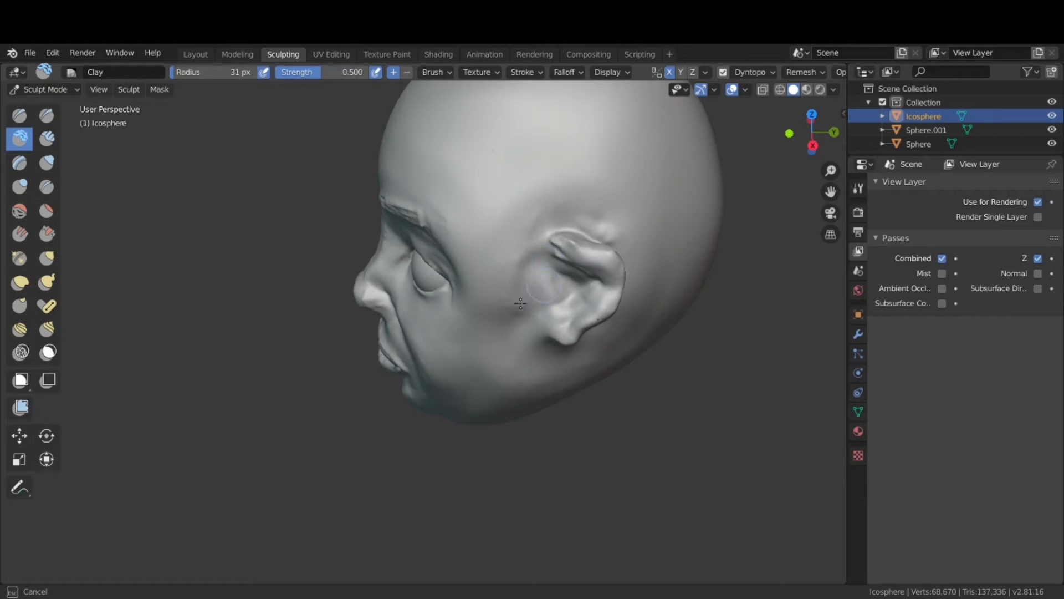
# Build up clay over the inner ear and near its top.
pyautogui.moveTo(531, 277); pyautogui.dragTo(541, 279)
pyautogui.moveTo(559, 217); pyautogui.dragTo(537, 235)
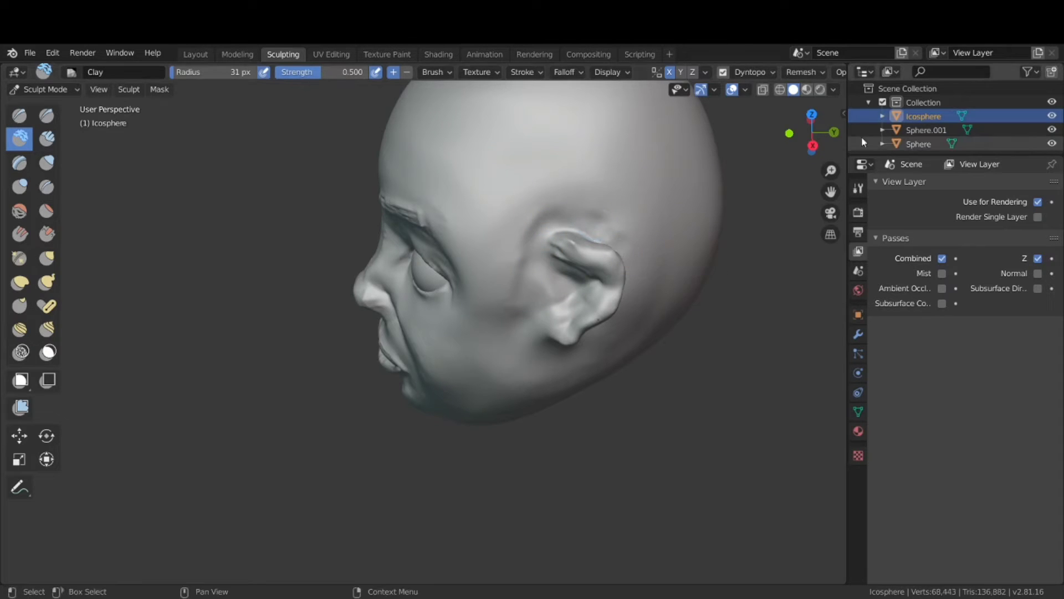
pyautogui.moveTo(812, 133); pyautogui.dragTo(842, 136)
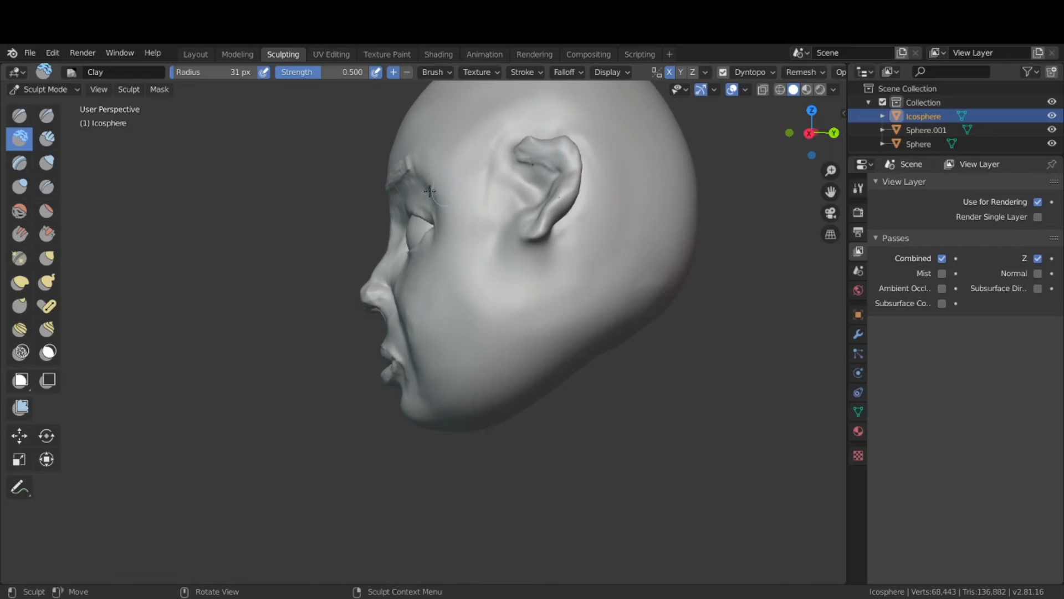
# Smooth the upper ear, then view the head in Front Orthographic.
pyautogui.click(20, 211)
pyautogui.moveTo(495, 159)
pyautogui.mouseDown()
pyautogui.moveTo(481, 177)
pyautogui.moveTo(591, 179)
pyautogui.mouseUp()
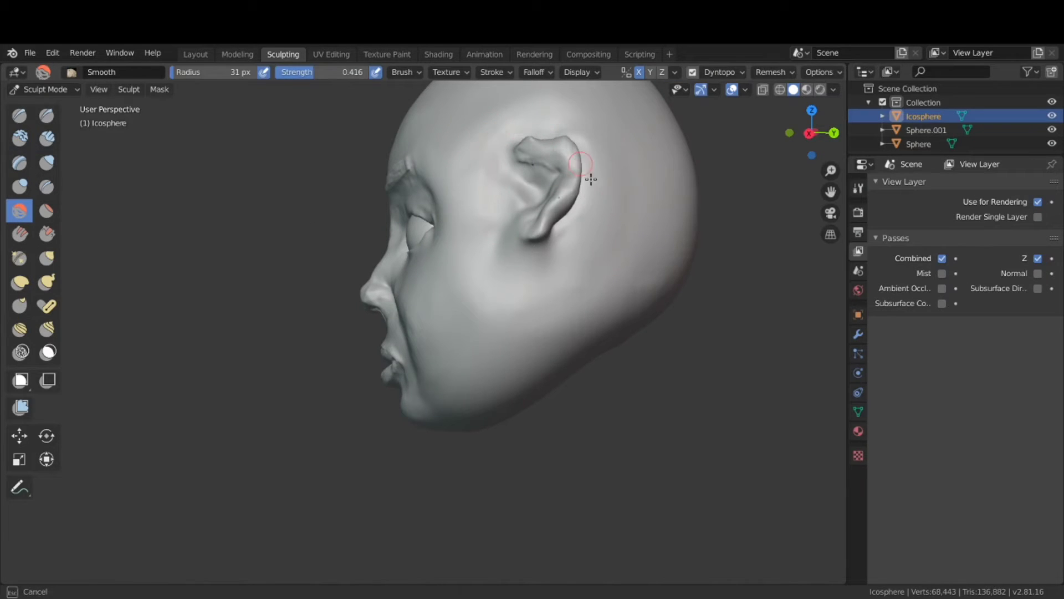
pyautogui.moveTo(531, 298)
pyautogui.mouseDown()
pyautogui.moveTo(557, 147)
pyautogui.moveTo(536, 167)
pyautogui.moveTo(577, 148)
pyautogui.moveTo(521, 145)
pyautogui.moveTo(548, 138)
pyautogui.mouseUp()
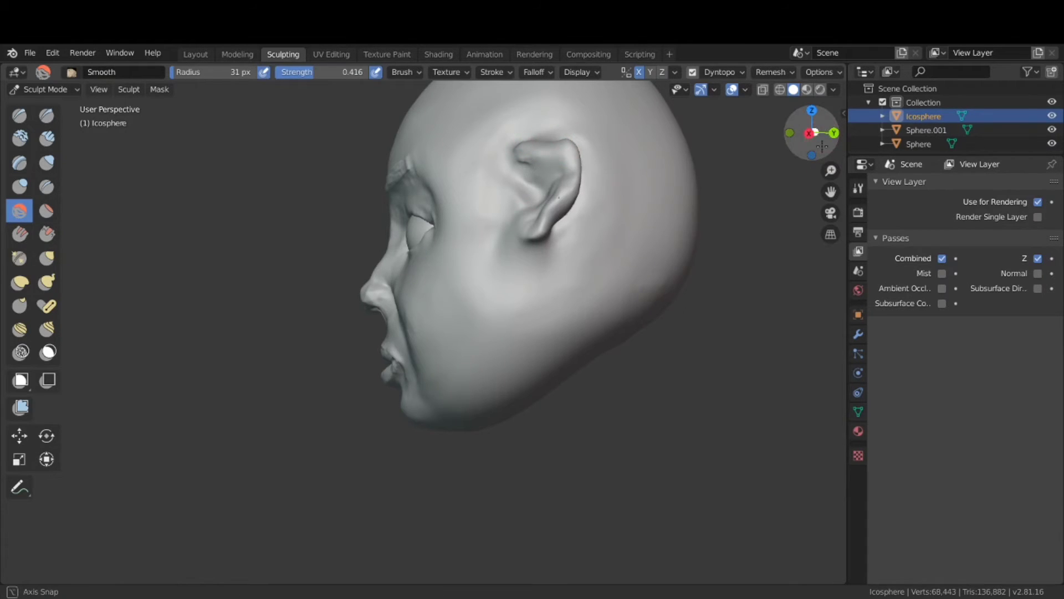
pyautogui.moveTo(826, 135)
pyautogui.mouseDown()
pyautogui.moveTo(961, 161)
pyautogui.moveTo(722, 145)
pyautogui.moveTo(724, 195)
pyautogui.mouseUp()
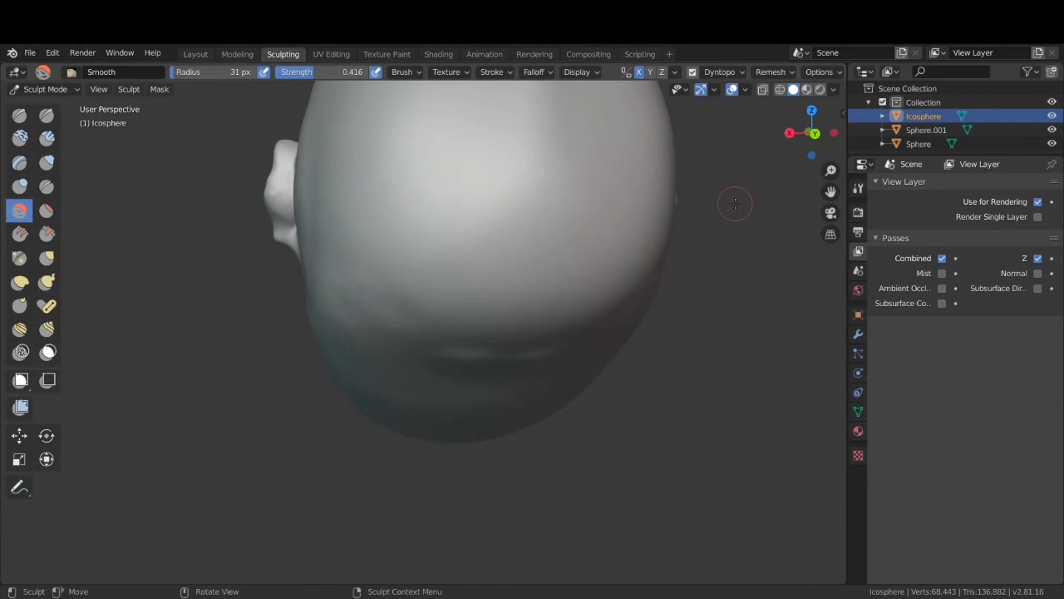
pyautogui.press('KP_1')
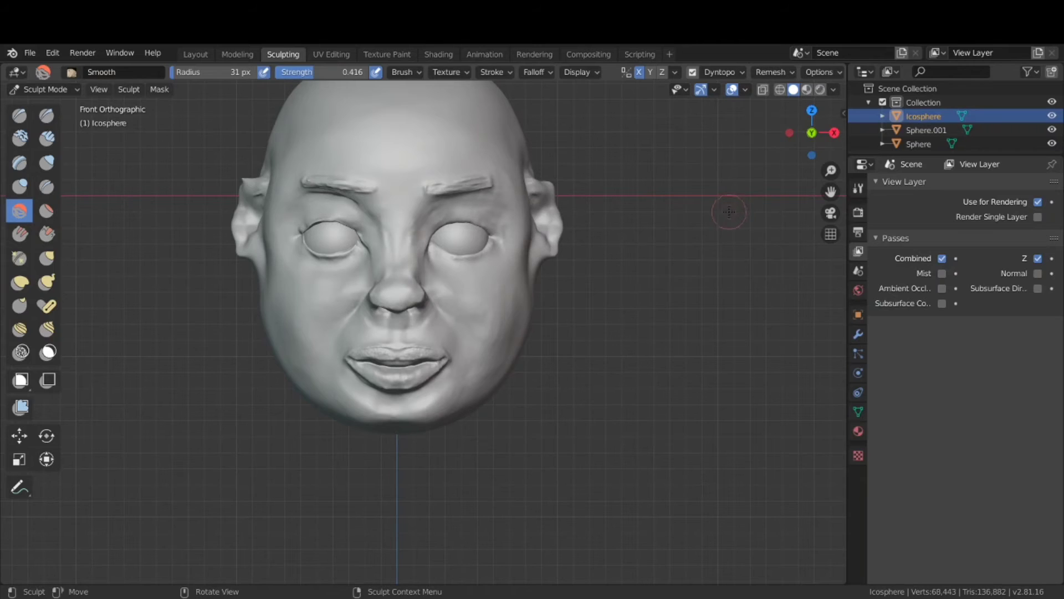
# With Grab, undo a pointed-ear pull and reshape the left ear at 138 px, then 38 px.
pyautogui.click(47, 258)
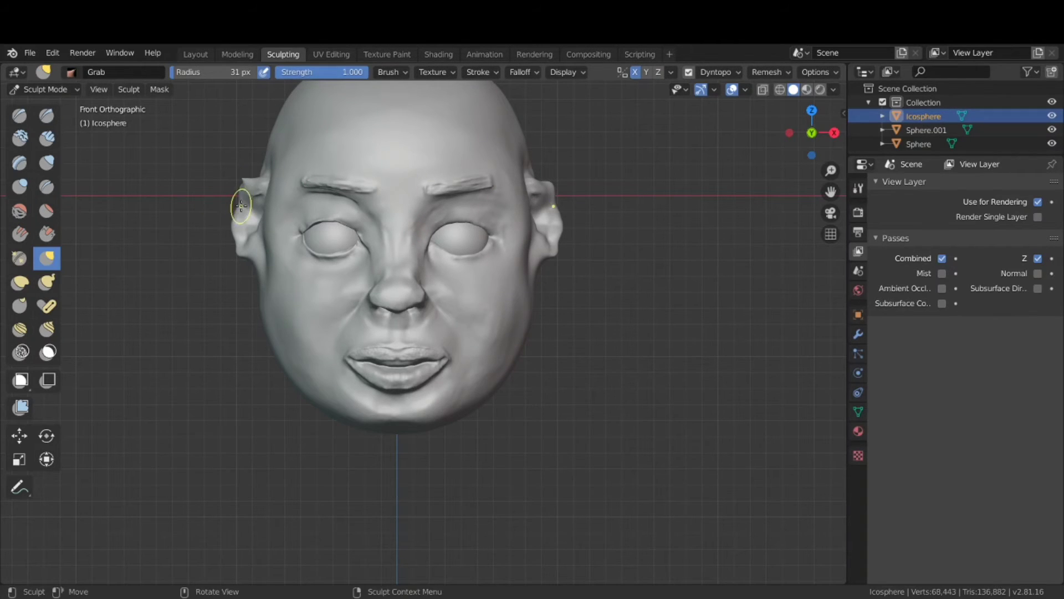
pyautogui.moveTo(240, 207)
pyautogui.mouseDown()
pyautogui.moveTo(195, 199)
pyautogui.moveTo(192, 148)
pyautogui.mouseUp()
pyautogui.hotkey('ctrl', 'z')
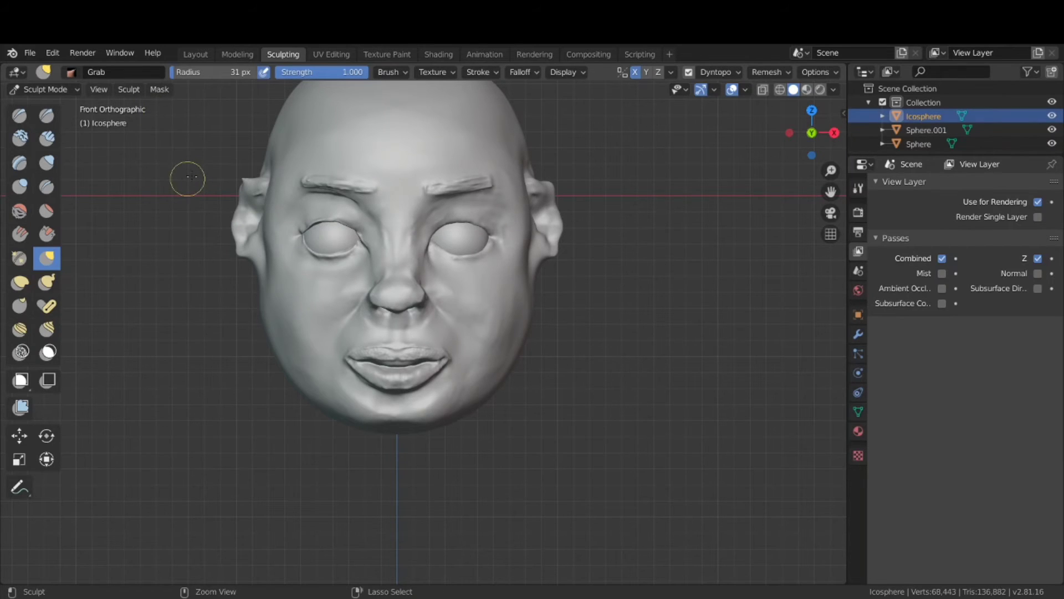
pyautogui.moveTo(210, 72); pyautogui.dragTo(234, 77)
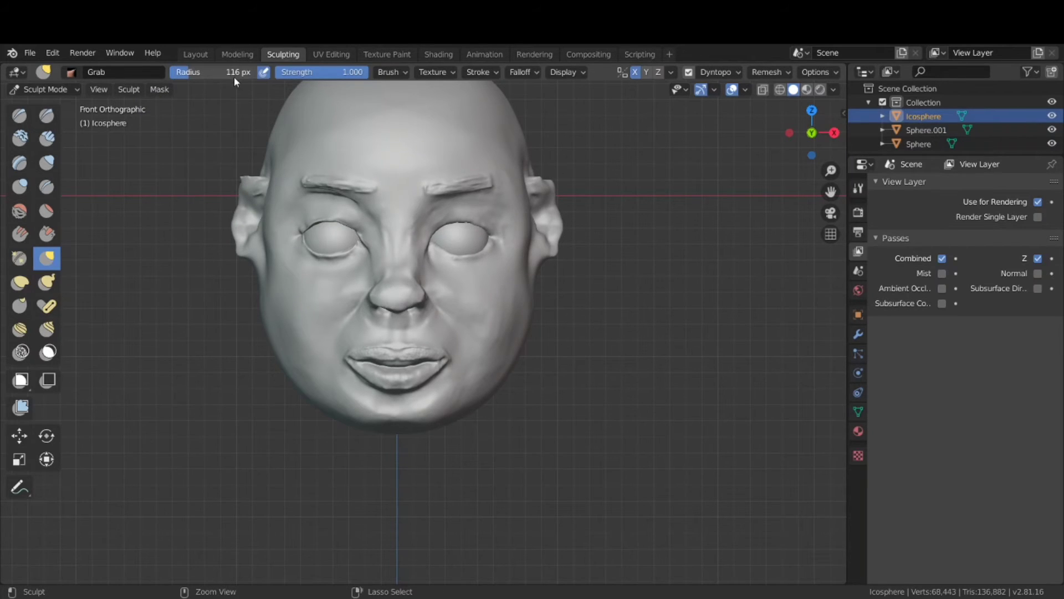
pyautogui.moveTo(240, 178); pyautogui.dragTo(260, 179)
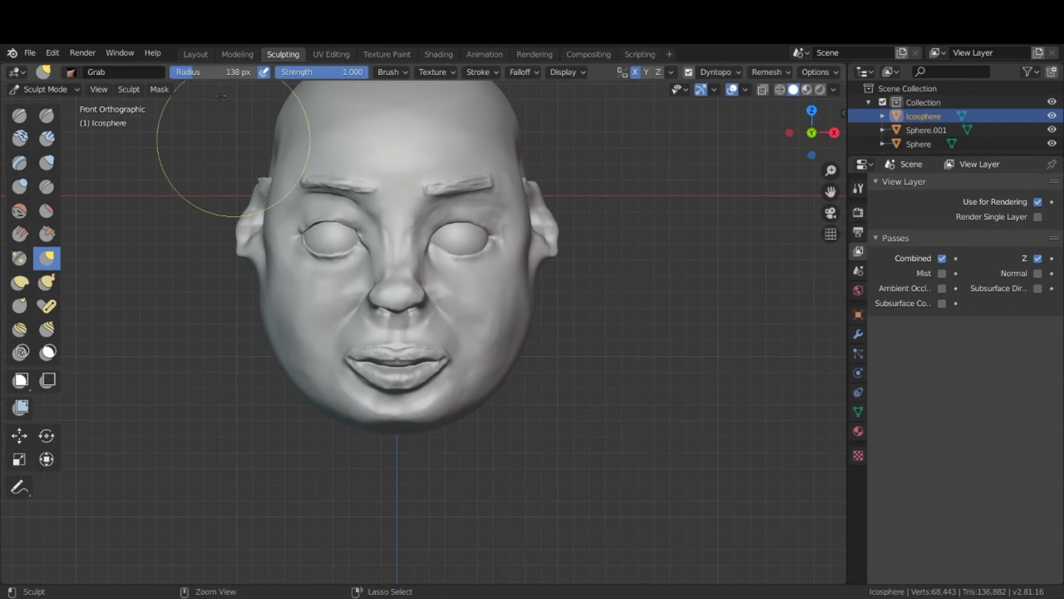
pyautogui.moveTo(233, 72); pyautogui.dragTo(211, 71)
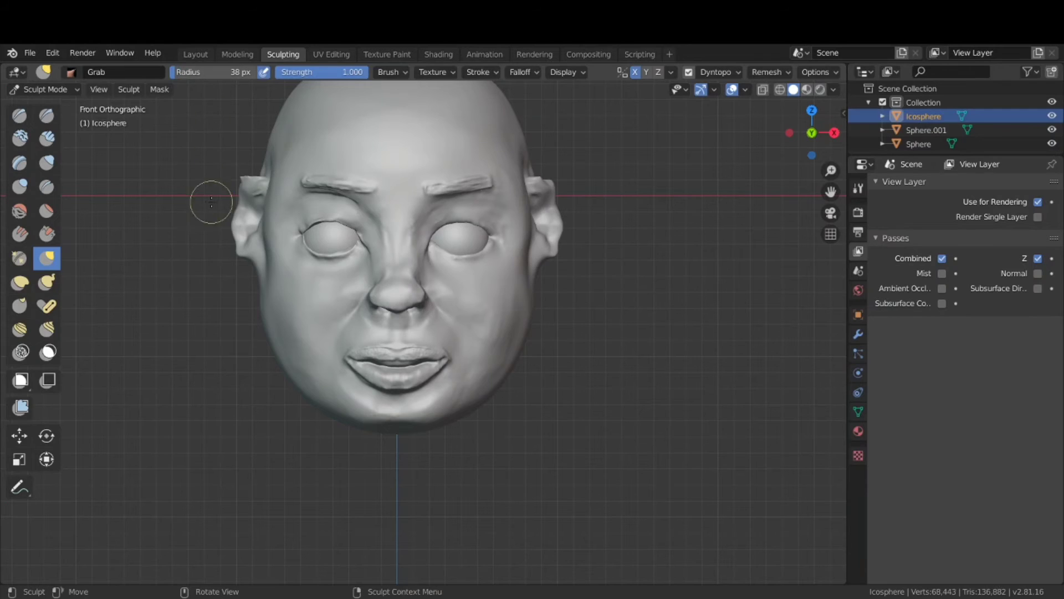
pyautogui.moveTo(229, 242); pyautogui.dragTo(225, 244)
# Pull the ears outward from top view, then try an 85 px right-ear pull and undo it.
pyautogui.press('KP_7')
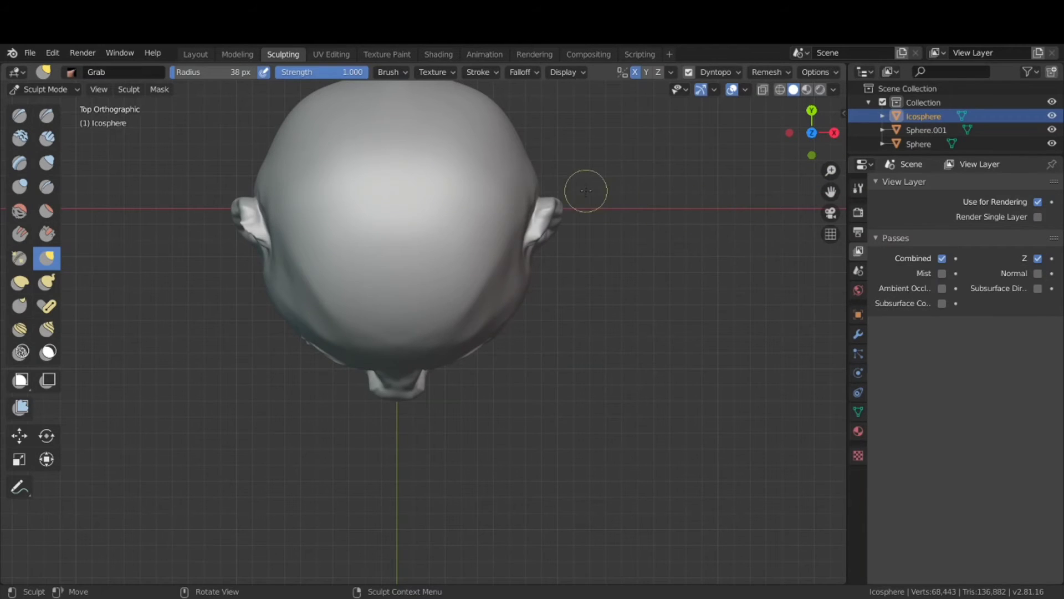
pyautogui.moveTo(557, 204)
pyautogui.mouseDown()
pyautogui.moveTo(574, 203)
pyautogui.moveTo(559, 201)
pyautogui.mouseUp()
pyautogui.press('KP_1')
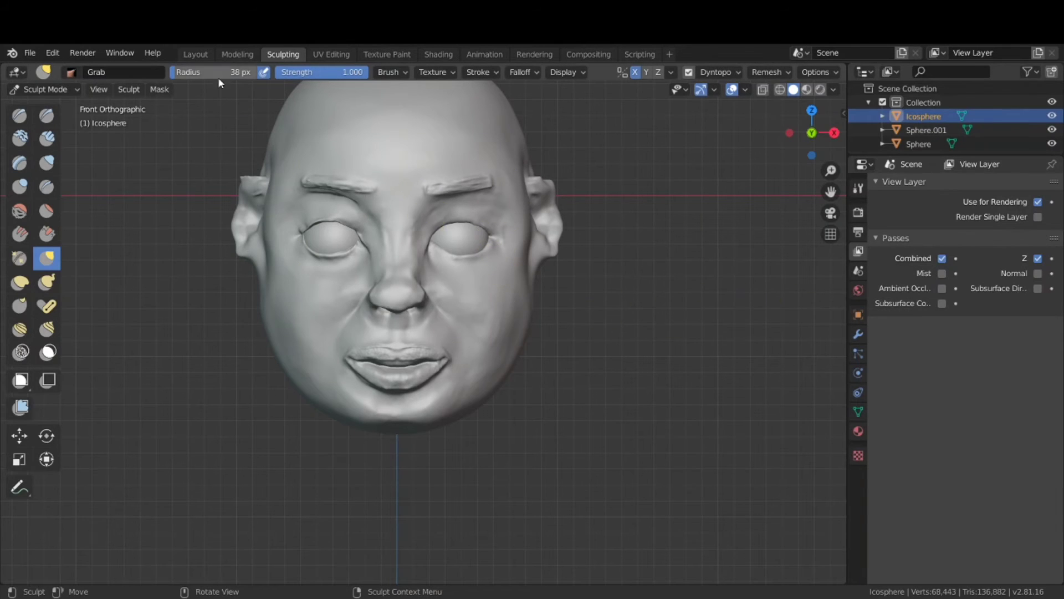
pyautogui.press('[')
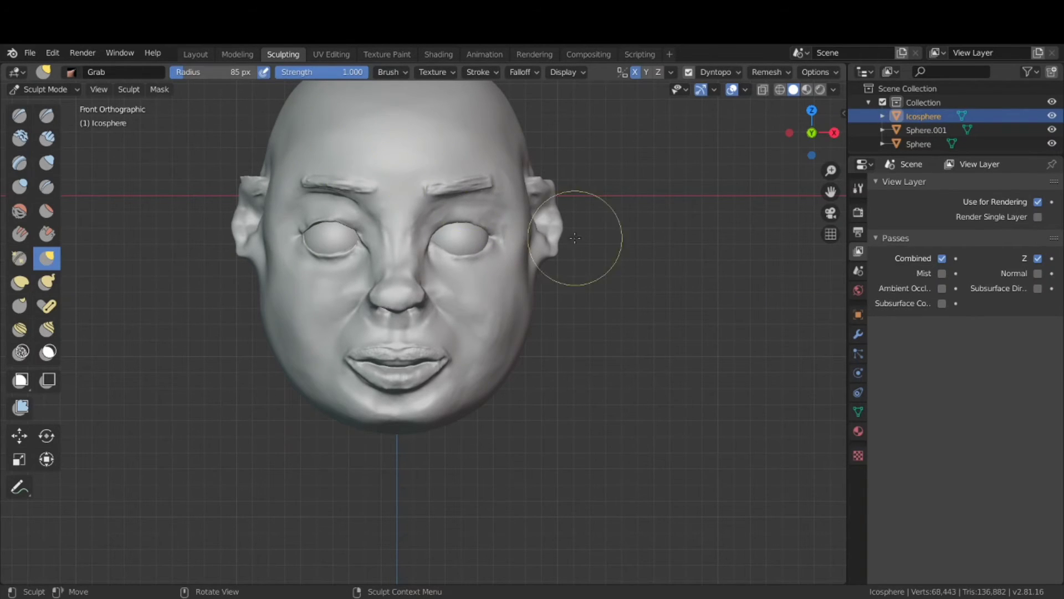
pyautogui.moveTo(557, 253)
pyautogui.mouseDown()
pyautogui.moveTo(543, 254)
pyautogui.moveTo(541, 276)
pyautogui.moveTo(550, 255)
pyautogui.moveTo(576, 261)
pyautogui.mouseUp()
pyautogui.hotkey('ctrl', 'z')
# From the back view, pull the right ear outward away from the skull.
pyautogui.press('ctrl+KP_1')
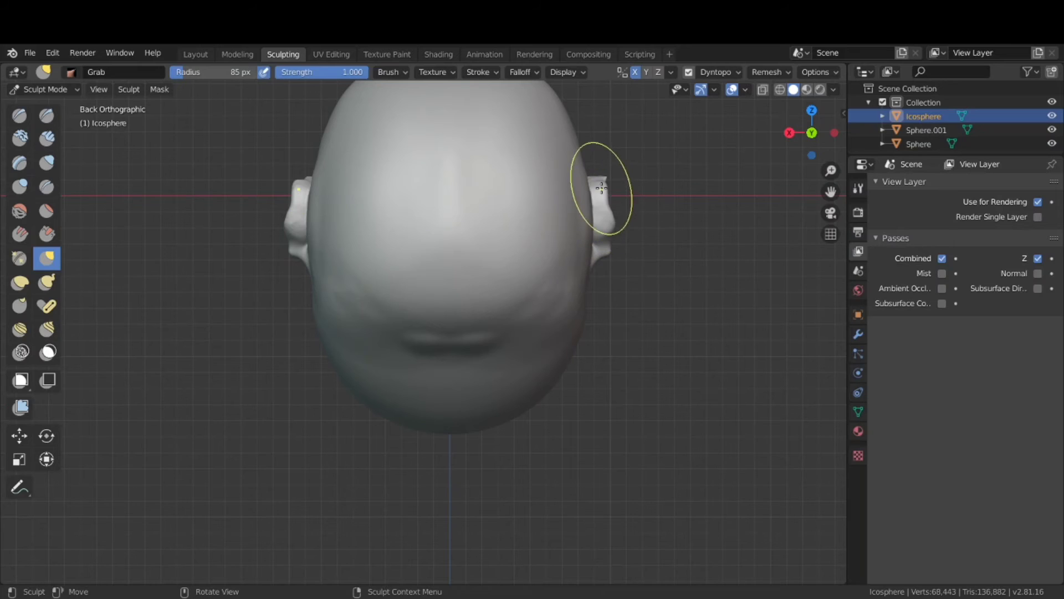
pyautogui.moveTo(607, 203)
pyautogui.mouseDown()
pyautogui.moveTo(621, 201)
pyautogui.moveTo(606, 201)
pyautogui.moveTo(619, 204)
pyautogui.moveTo(610, 210)
pyautogui.moveTo(613, 200)
pyautogui.mouseUp()
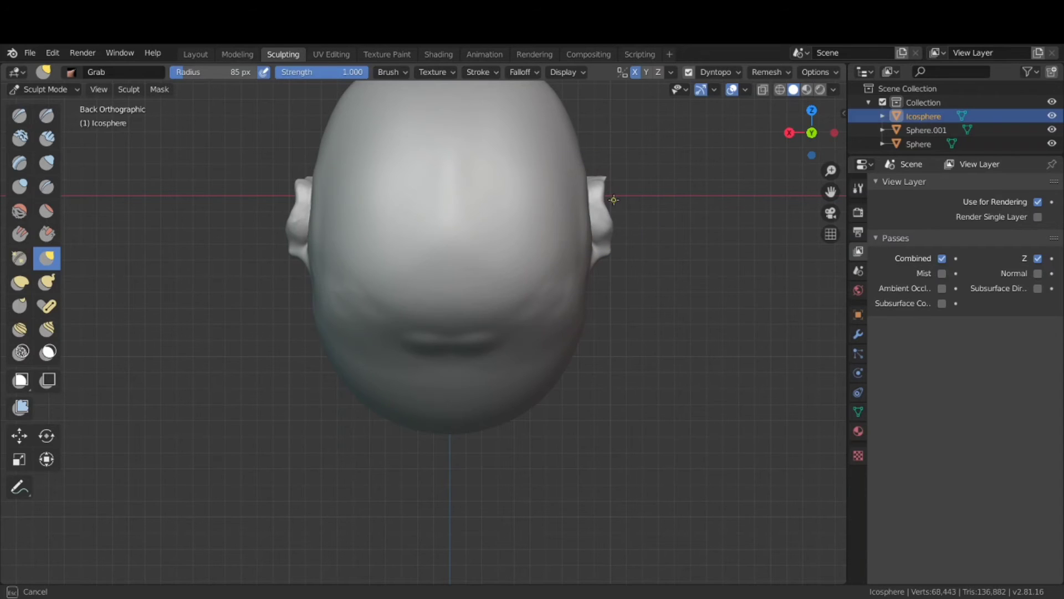
pyautogui.moveTo(646, 197); pyautogui.dragTo(612, 203)
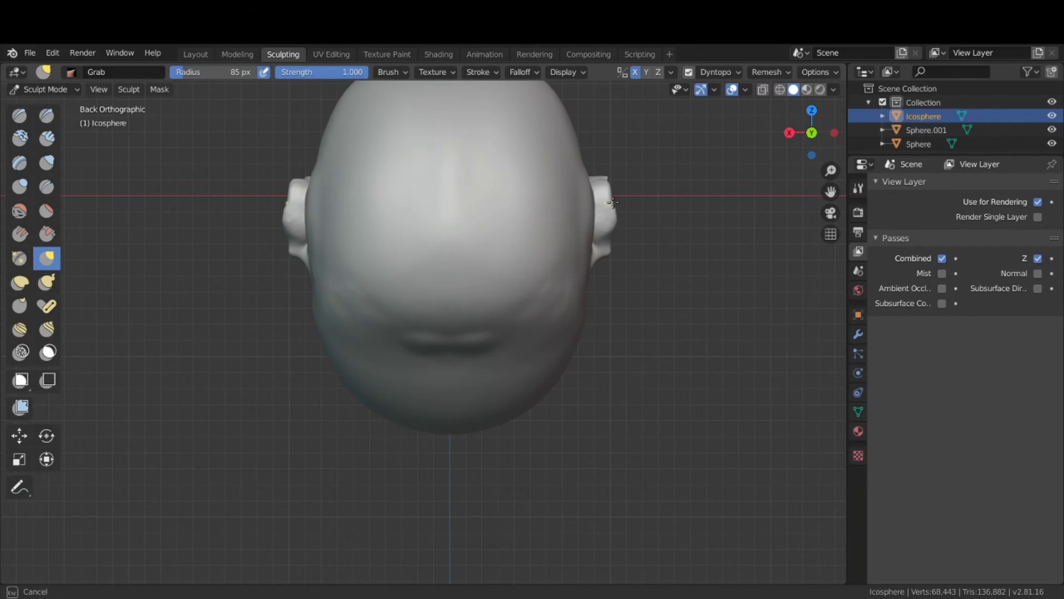
pyautogui.moveTo(612, 205); pyautogui.dragTo(613, 208)
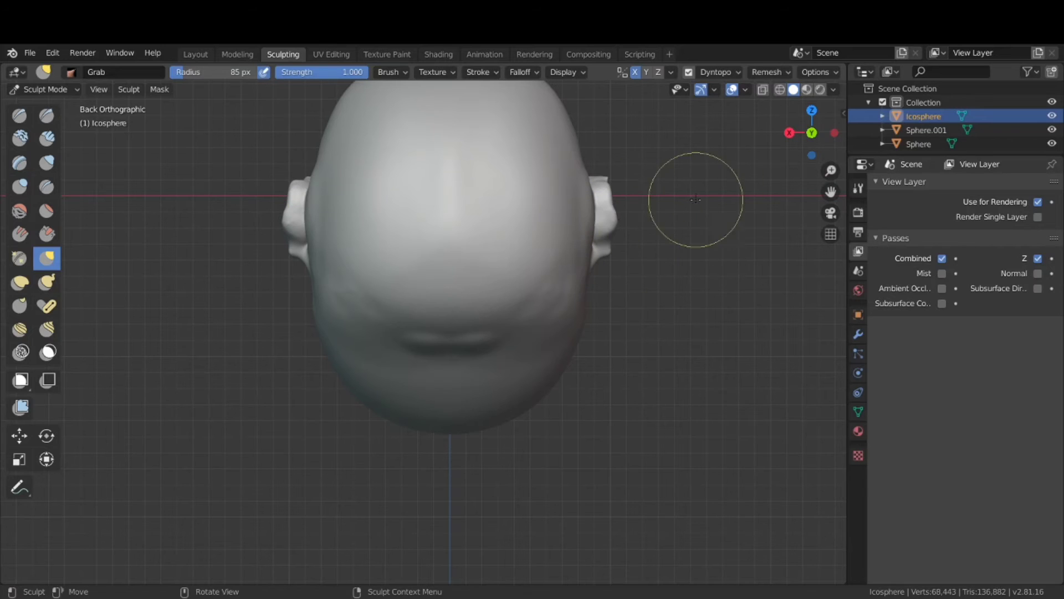
pyautogui.moveTo(810, 133)
pyautogui.mouseDown()
pyautogui.moveTo(844, 132)
pyautogui.moveTo(935, 174)
pyautogui.moveTo(123, 231)
pyautogui.mouseUp()
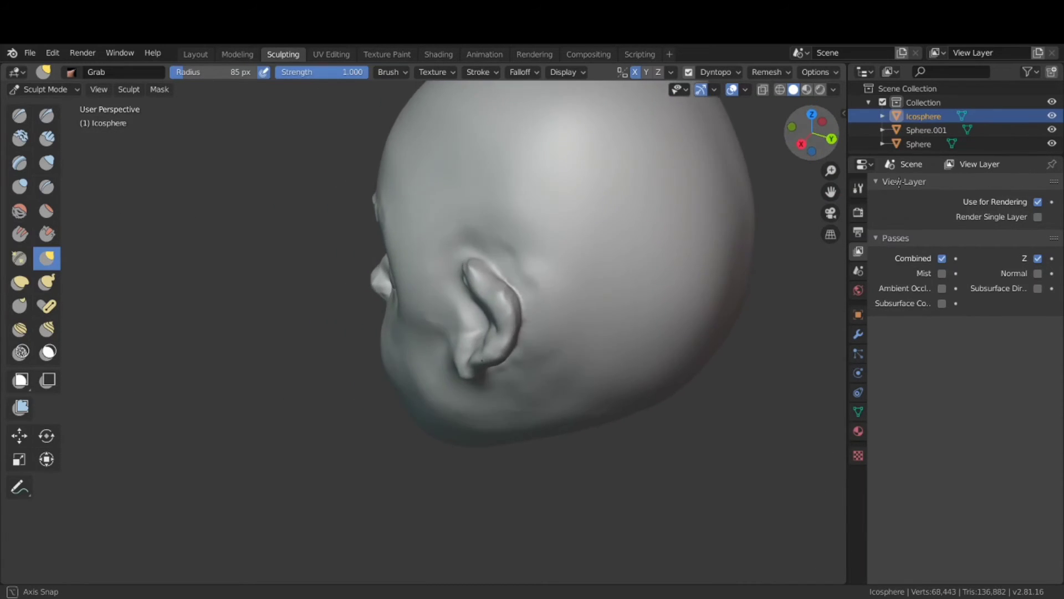
# Carve two sharp lines inside the ear with Draw Sharp.
pyautogui.click(46, 115)
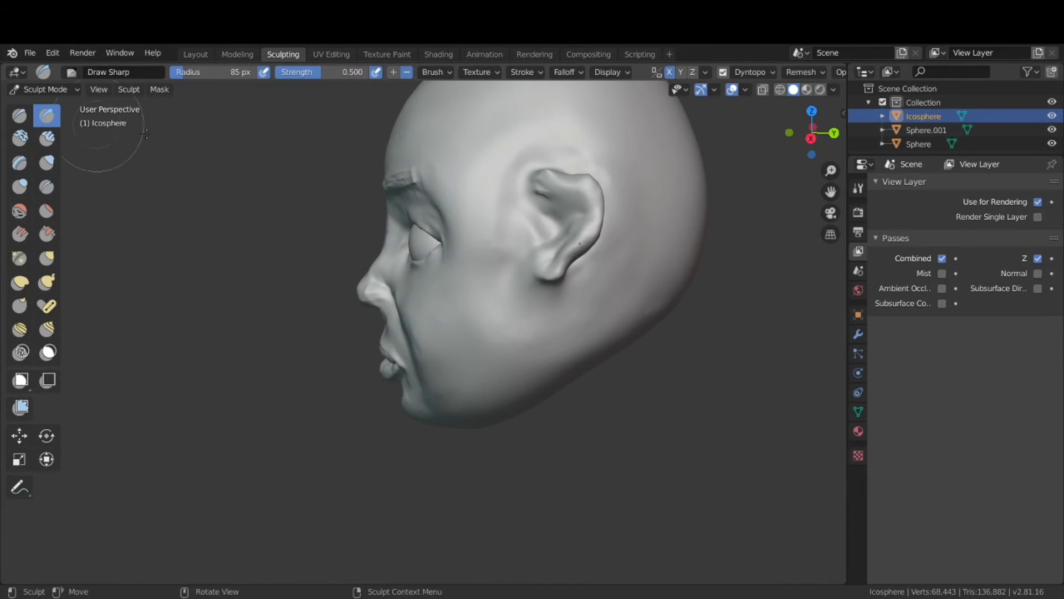
pyautogui.moveTo(547, 187); pyautogui.dragTo(622, 221)
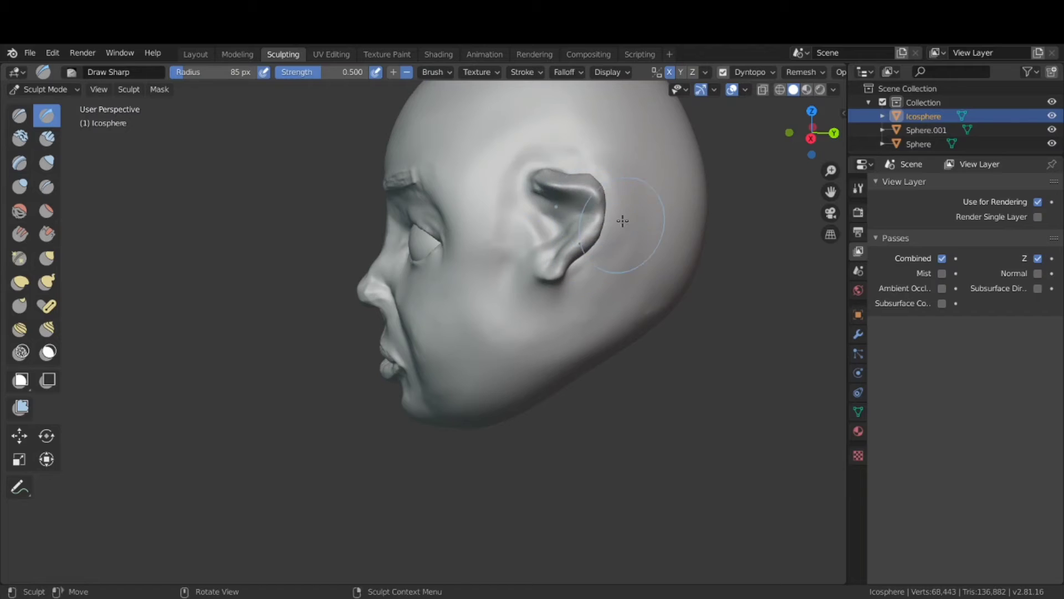
pyautogui.moveTo(555, 216); pyautogui.dragTo(568, 222)
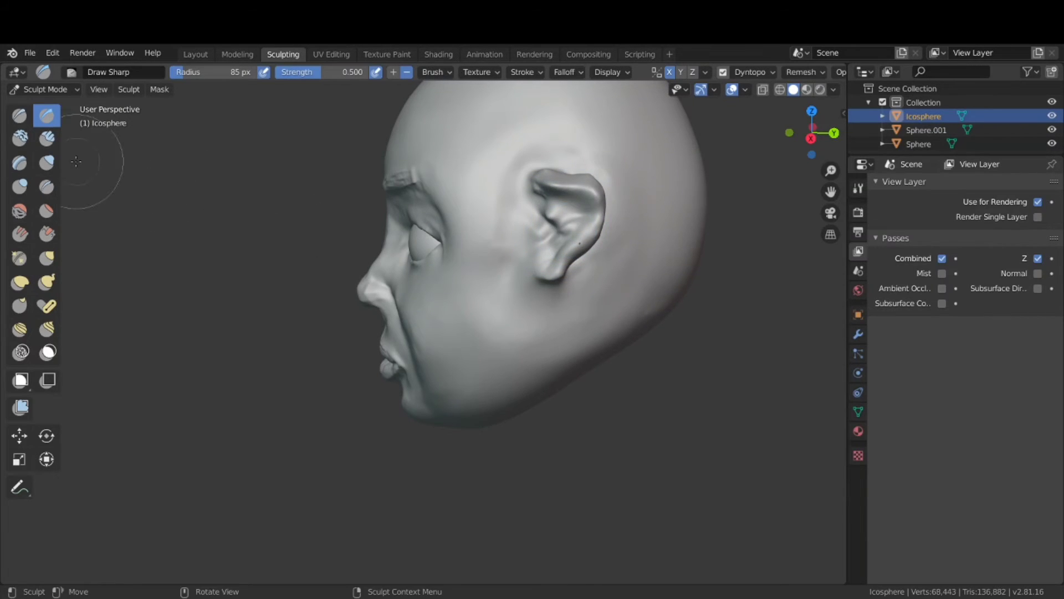
# Crease the folds on the inner ear with the Crease brush.
pyautogui.click(46, 186)
pyautogui.moveTo(575, 221)
pyautogui.mouseDown()
pyautogui.moveTo(551, 248)
pyautogui.moveTo(590, 193)
pyautogui.moveTo(583, 185)
pyautogui.mouseUp()
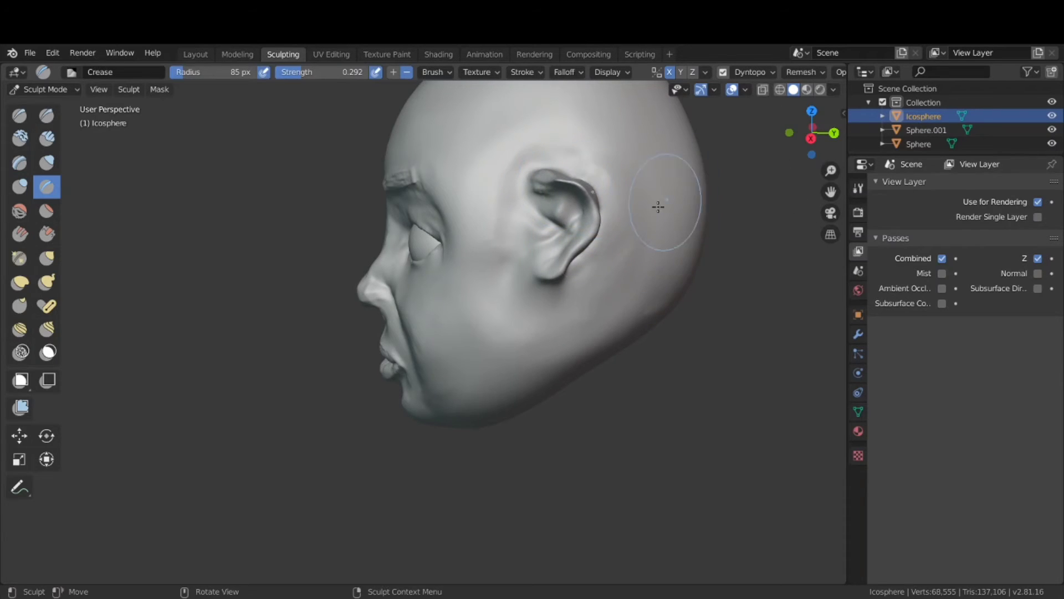
pyautogui.moveTo(533, 248); pyautogui.dragTo(547, 246)
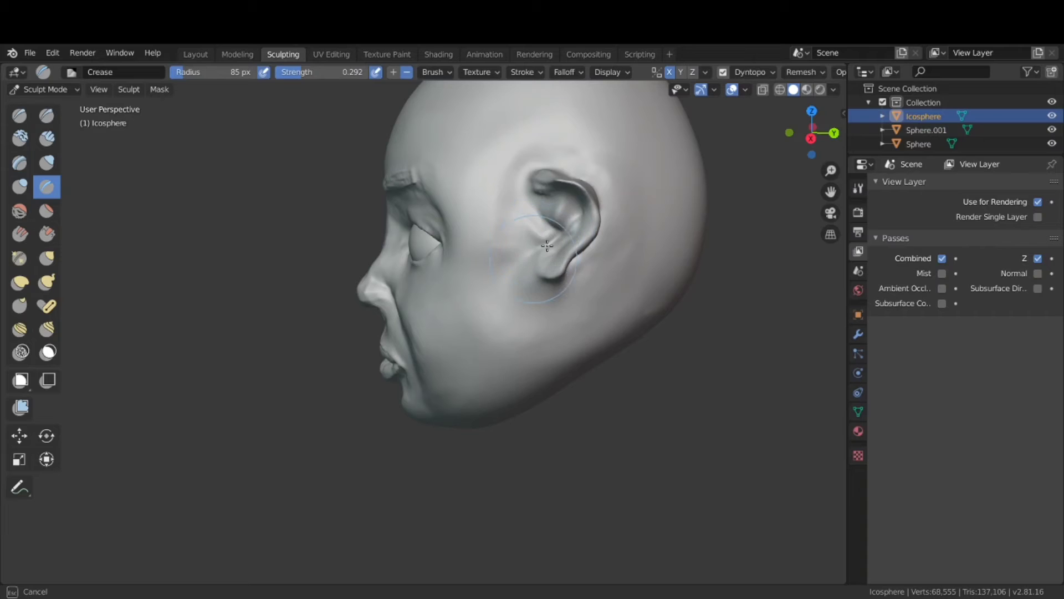
pyautogui.moveTo(581, 209); pyautogui.dragTo(552, 233)
# Build up Clay Strips on the inner ear with a 19 px radius.
pyautogui.click(47, 138)
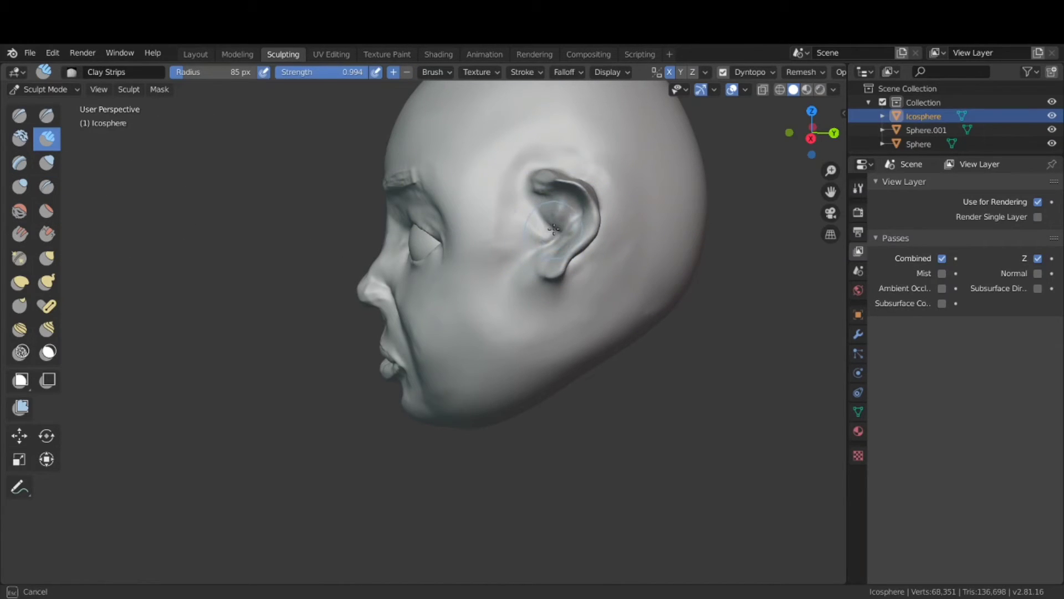
pyautogui.moveTo(553, 230); pyautogui.dragTo(552, 238)
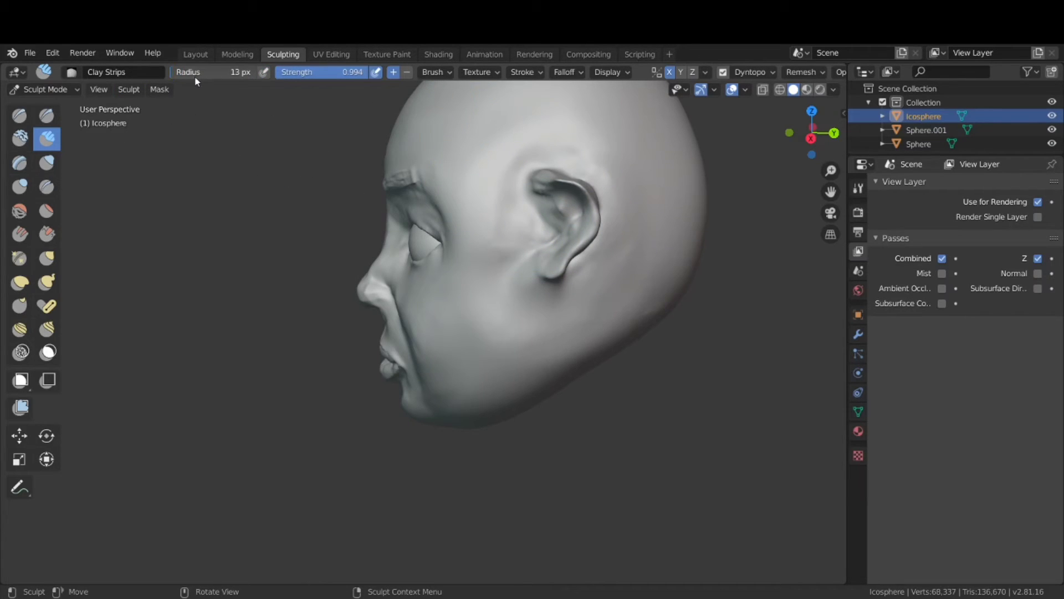
pyautogui.moveTo(191, 75); pyautogui.dragTo(200, 75)
pyautogui.moveTo(563, 220); pyautogui.dragTo(563, 222)
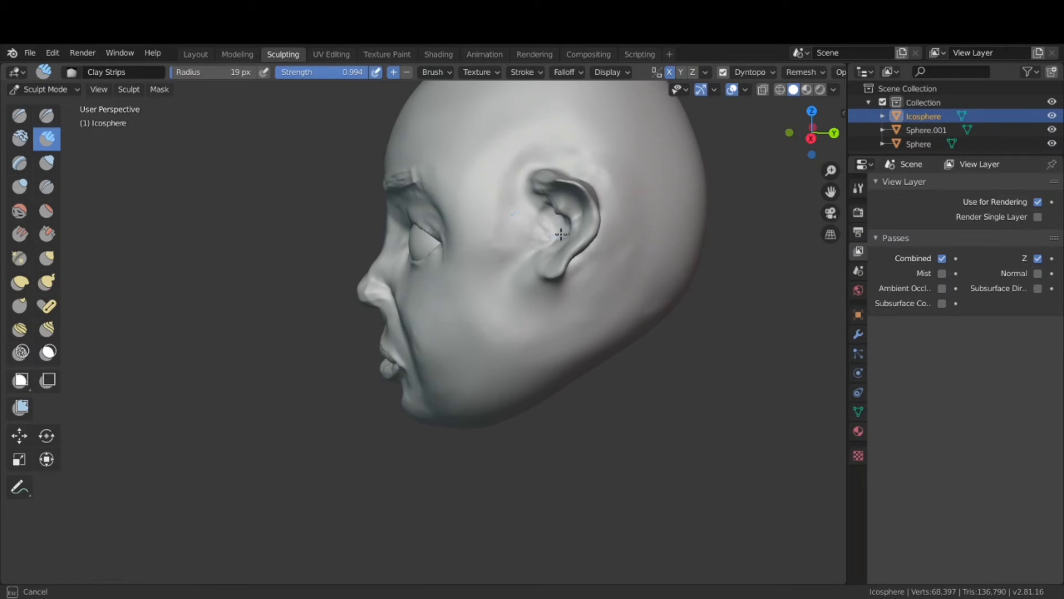
pyautogui.moveTo(537, 247); pyautogui.dragTo(541, 268)
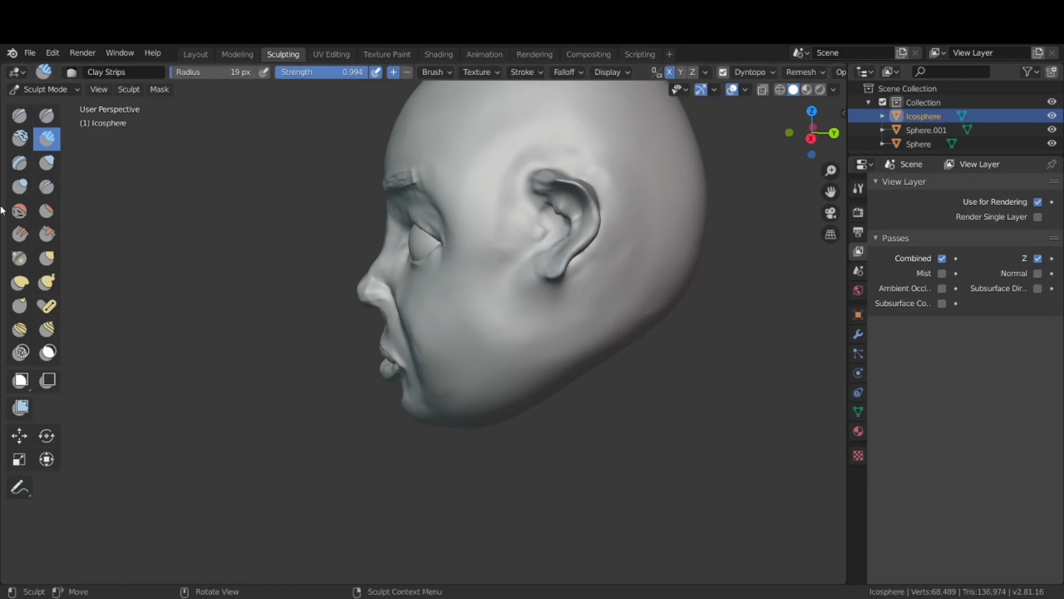
# Crease the skin beside the ear and orbit to a three-quarter front view.
pyautogui.hotkey('shift', 'c')
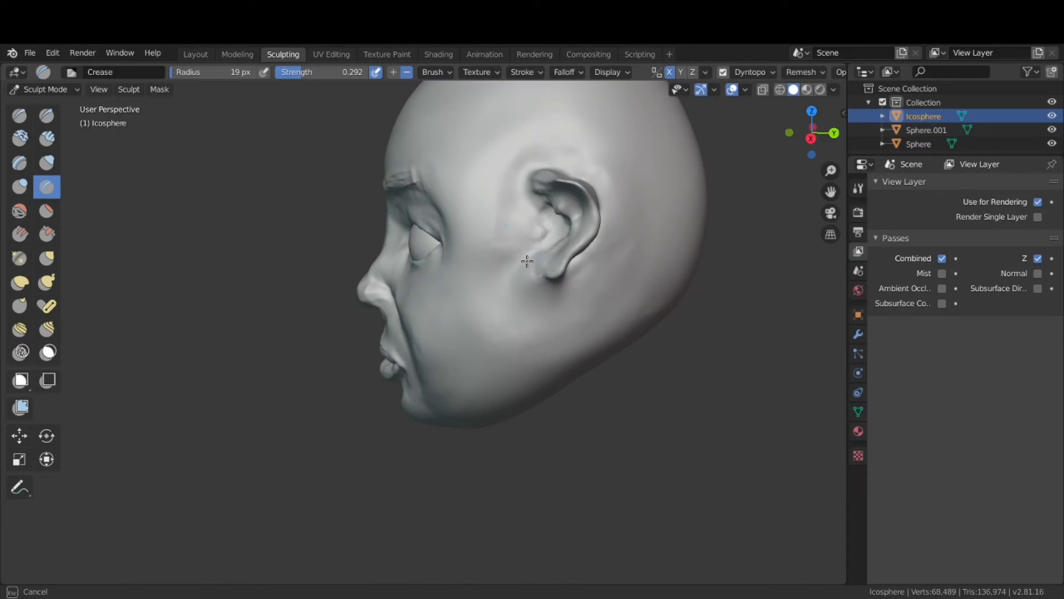
pyautogui.moveTo(548, 245); pyautogui.dragTo(551, 246)
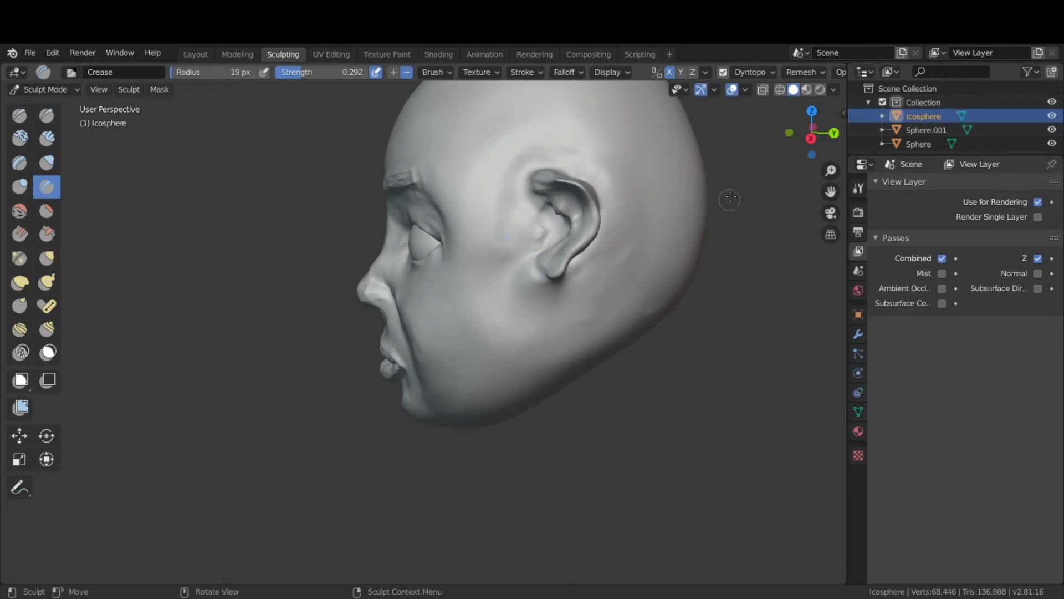
pyautogui.moveTo(812, 111)
pyautogui.mouseDown()
pyautogui.moveTo(964, 116)
pyautogui.moveTo(710, 153)
pyautogui.mouseUp()
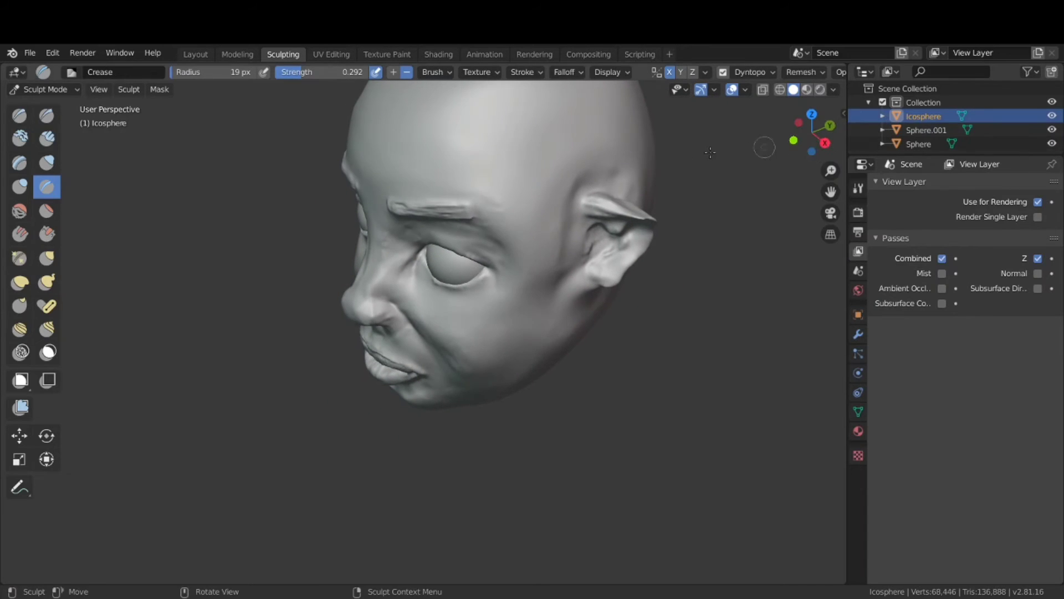
# With Grab, pull the ear tip inward and reshape it from behind.
pyautogui.click(47, 256)
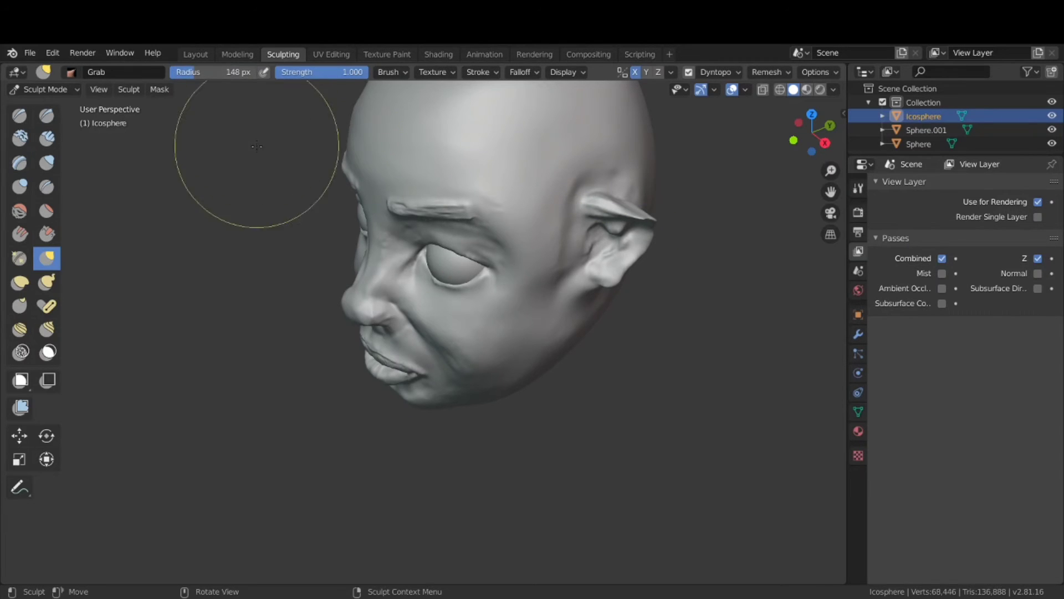
pyautogui.moveTo(655, 217); pyautogui.dragTo(629, 206)
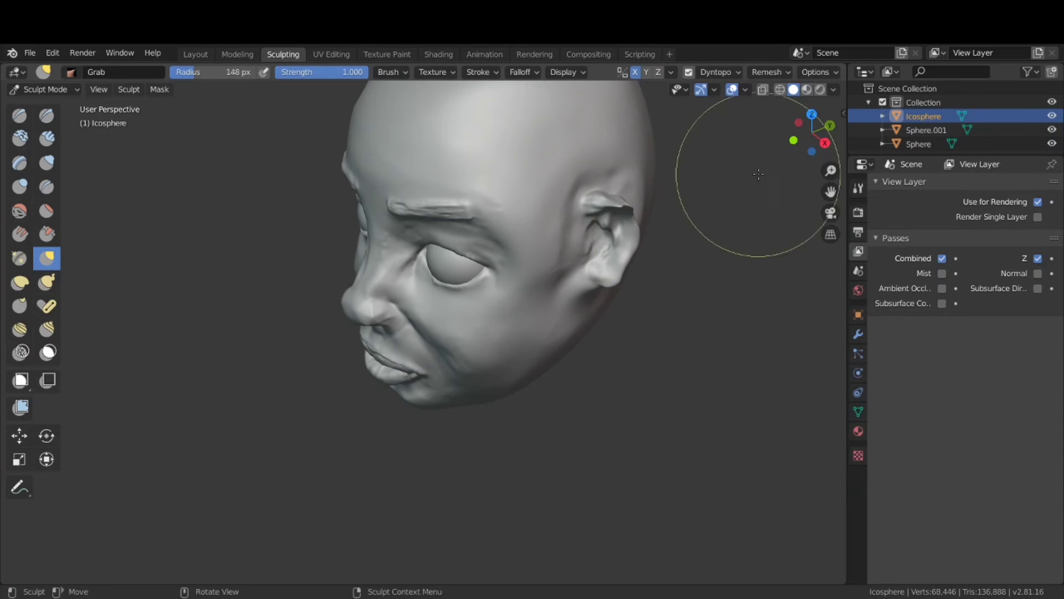
pyautogui.moveTo(812, 133); pyautogui.dragTo(709, 148)
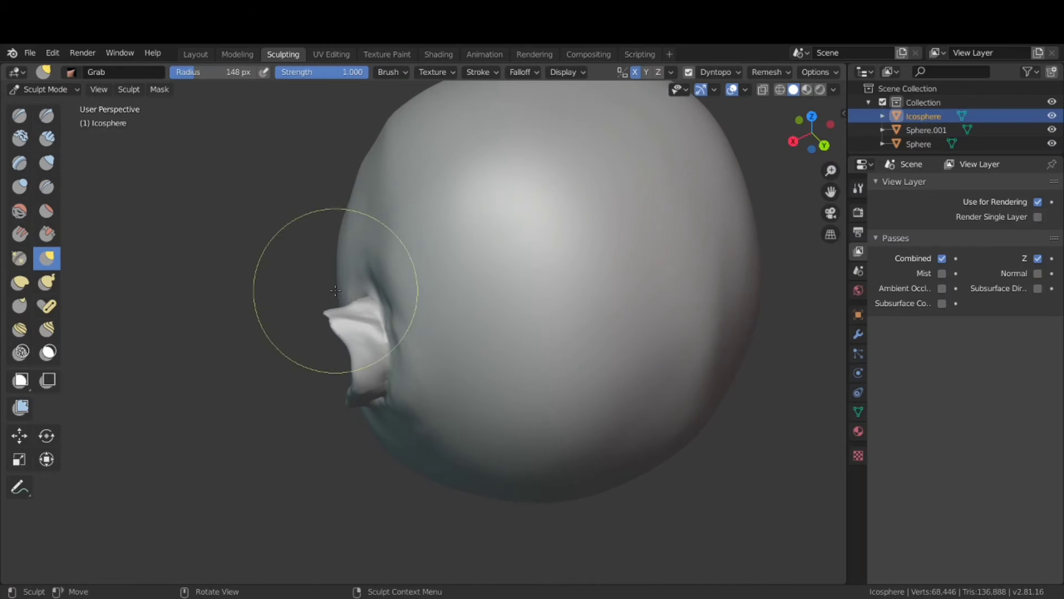
pyautogui.moveTo(333, 287); pyautogui.dragTo(334, 305)
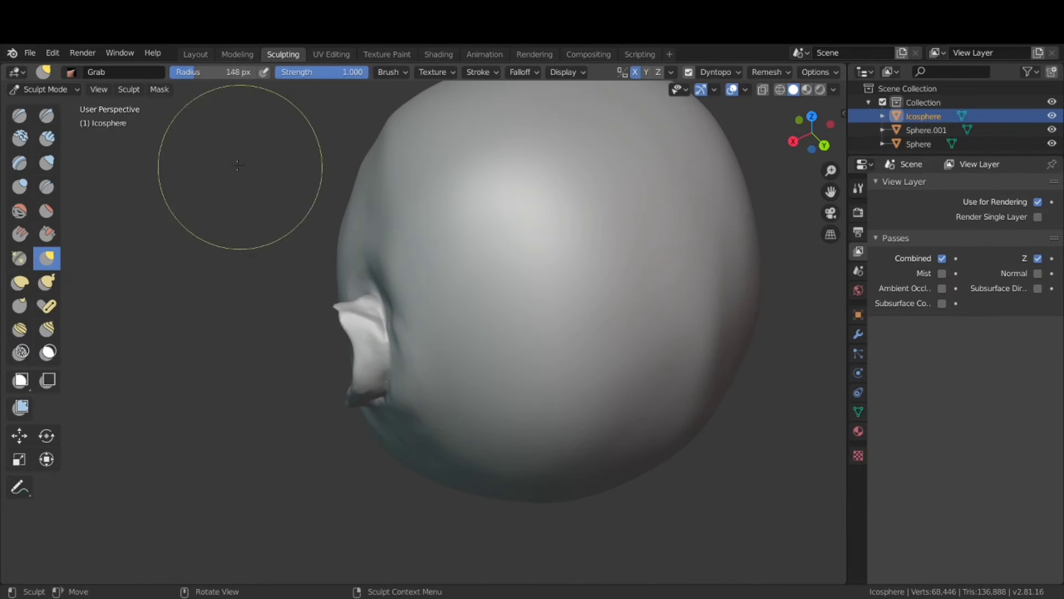
# At 63 px radius, pull the ear tip closer to the head, then orbit to three-quarter view.
pyautogui.moveTo(214, 75); pyautogui.dragTo(194, 73)
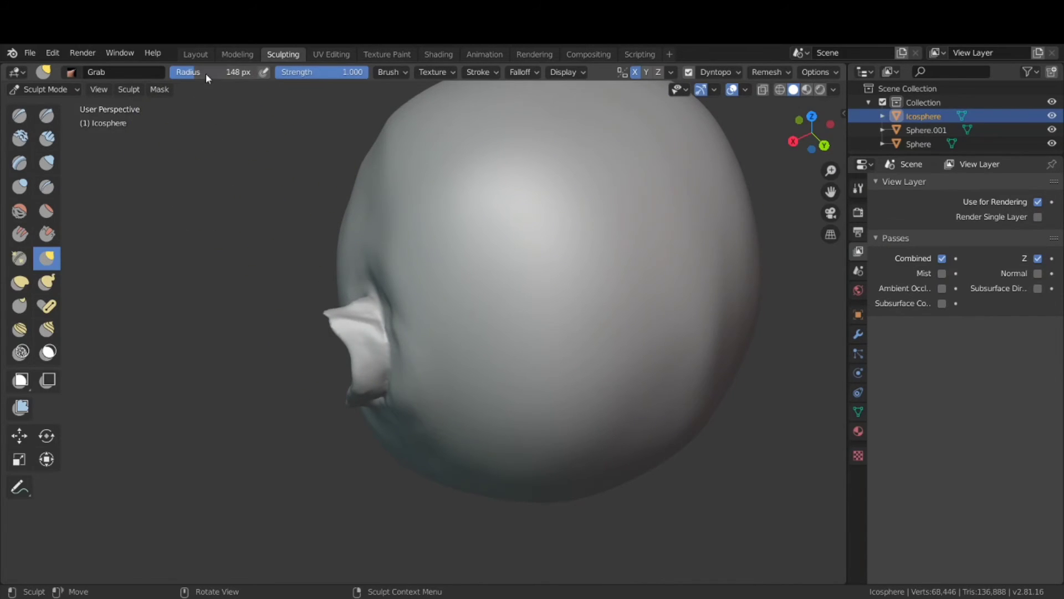
pyautogui.moveTo(324, 314)
pyautogui.mouseDown()
pyautogui.moveTo(336, 305)
pyautogui.moveTo(349, 330)
pyautogui.moveTo(352, 300)
pyautogui.mouseUp()
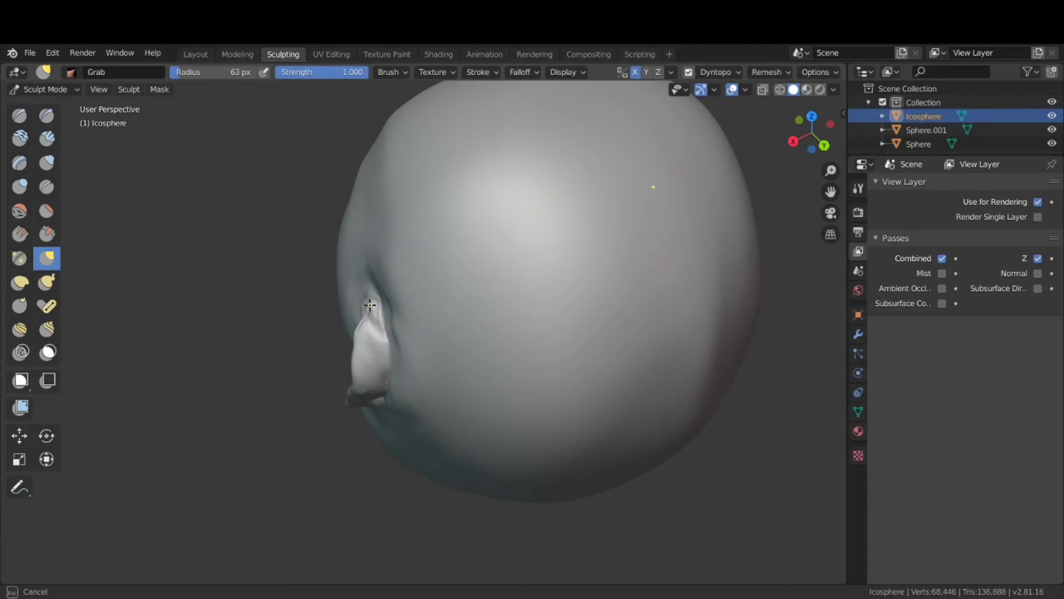
pyautogui.moveTo(370, 305); pyautogui.dragTo(371, 302)
pyautogui.moveTo(810, 129)
pyautogui.mouseDown()
pyautogui.moveTo(832, 133)
pyautogui.moveTo(799, 136)
pyautogui.mouseUp()
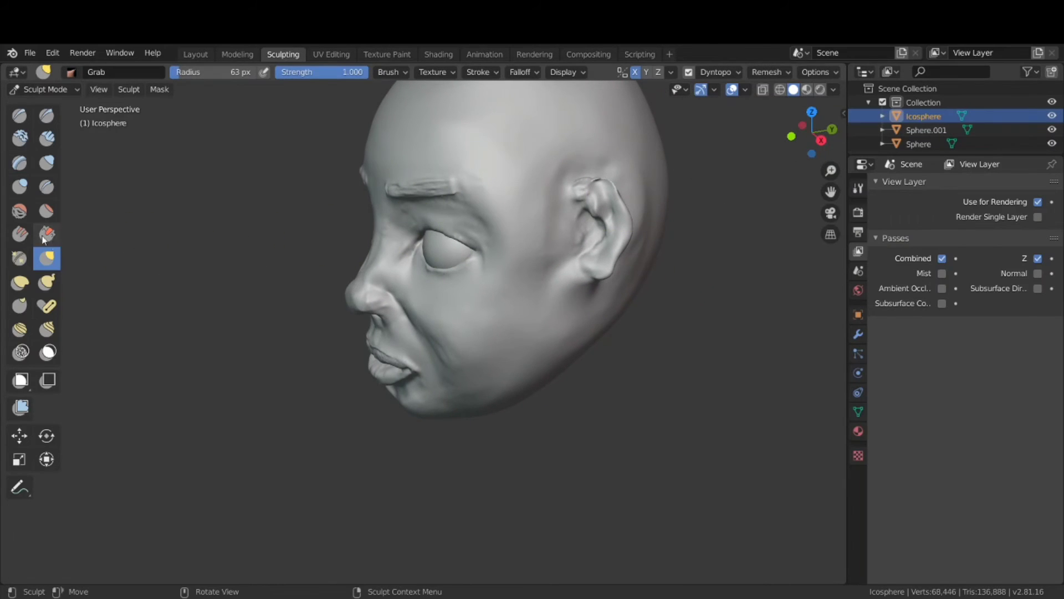
# Smooth the skin beside the ear and crease the groove where the ear joins the head.
pyautogui.click(19, 210)
pyautogui.moveTo(583, 187)
pyautogui.mouseDown()
pyautogui.moveTo(568, 192)
pyautogui.moveTo(621, 171)
pyautogui.moveTo(614, 186)
pyautogui.mouseUp()
pyautogui.click(47, 186)
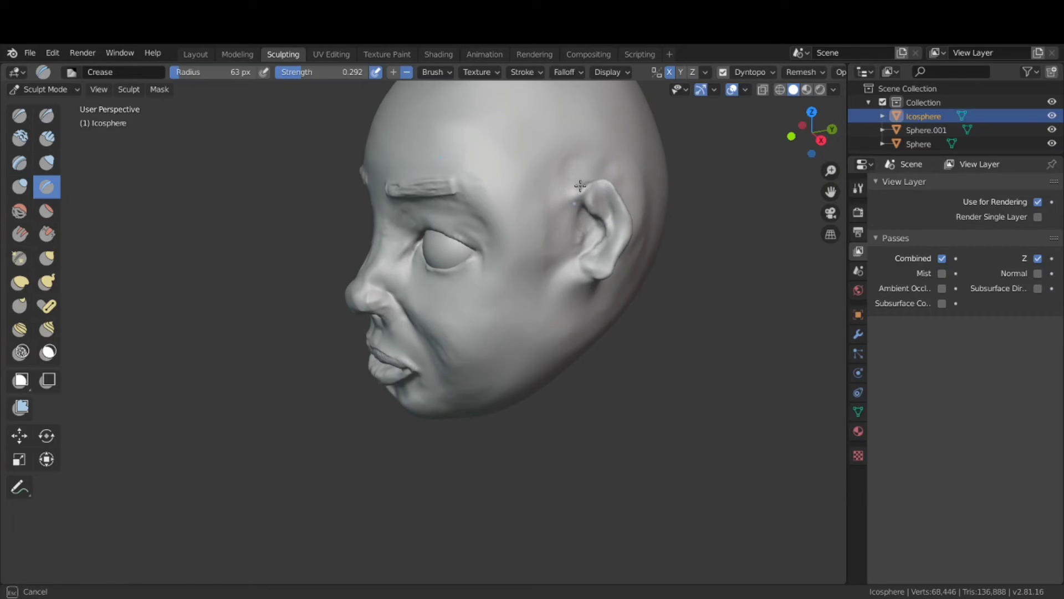
pyautogui.moveTo(580, 185); pyautogui.dragTo(577, 187)
pyautogui.moveTo(583, 251)
pyautogui.mouseDown()
pyautogui.moveTo(587, 203)
pyautogui.moveTo(600, 198)
pyautogui.moveTo(620, 224)
pyautogui.moveTo(596, 195)
pyautogui.moveTo(582, 248)
pyautogui.mouseUp()
# Pick Draw Sharp, orbit to a three-quarter face view, then switch to the Grab brush.
pyautogui.click(46, 115)
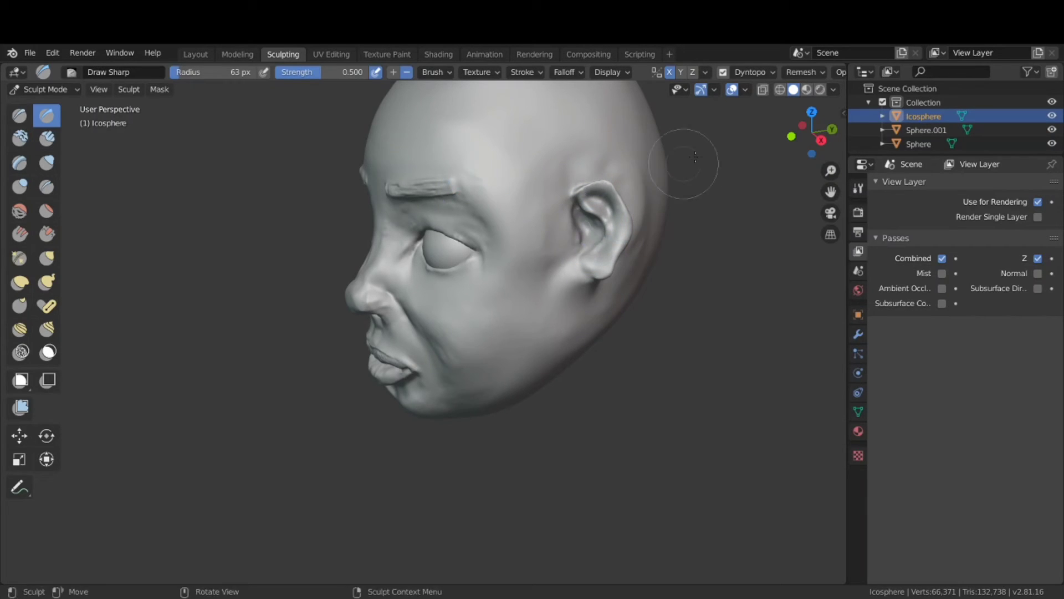
pyautogui.moveTo(776, 144)
pyautogui.mouseDown()
pyautogui.moveTo(757, 131)
pyautogui.moveTo(878, 112)
pyautogui.mouseUp()
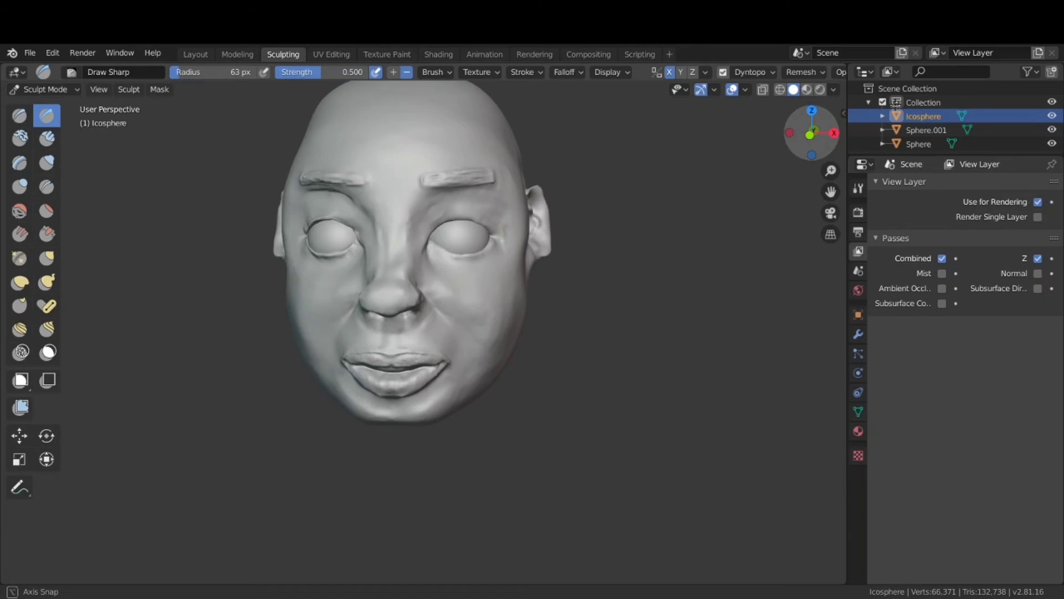
pyautogui.moveTo(879, 113); pyautogui.dragTo(449, 170)
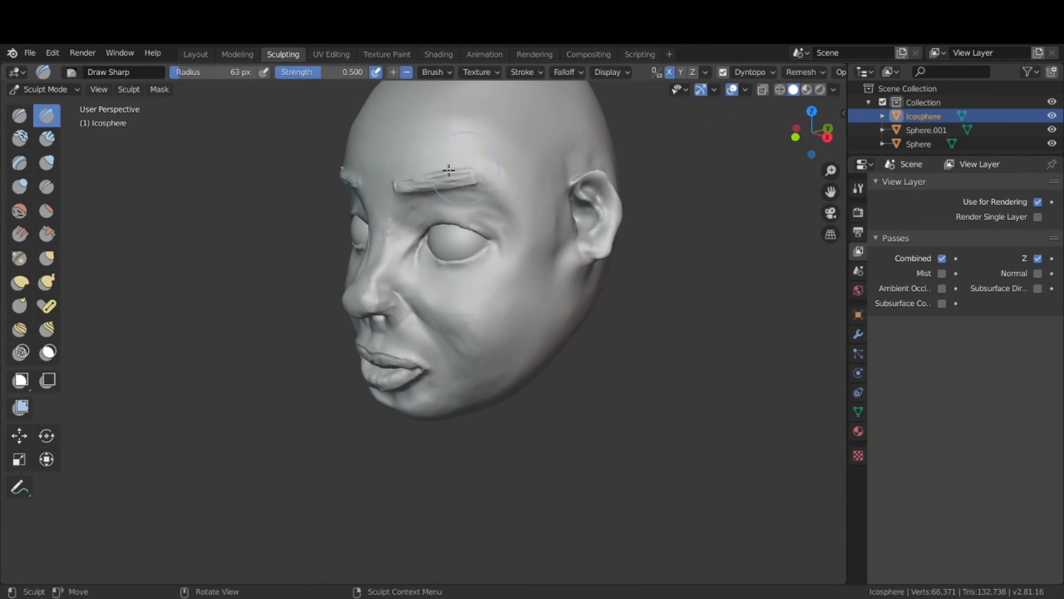
pyautogui.click(26, 259)
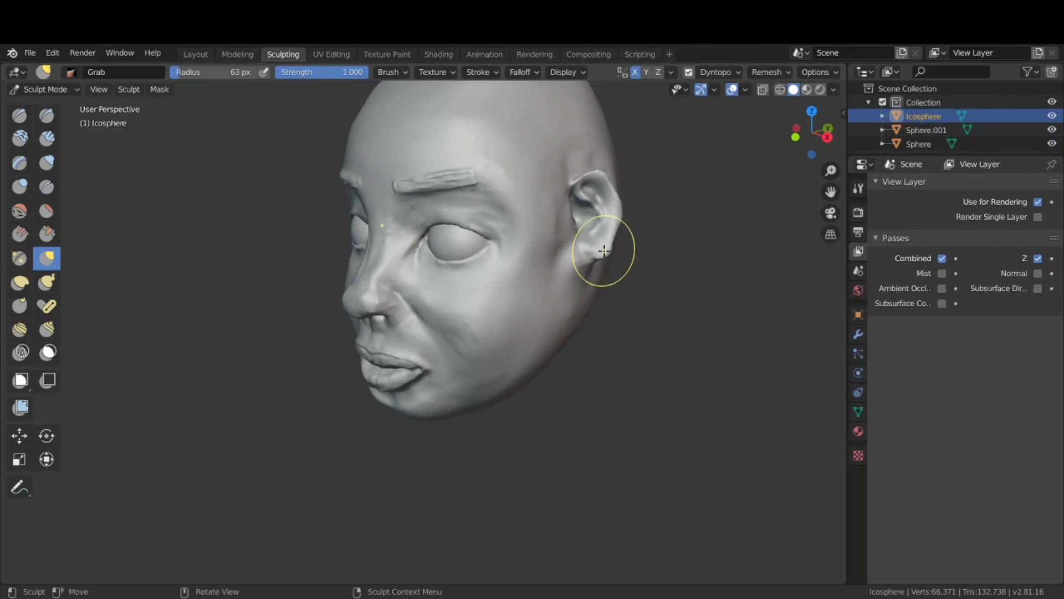
# Grab the earlobe and back edge of the ear, undo a stroke, and snap to Right Ortho view.
pyautogui.moveTo(604, 250); pyautogui.dragTo(569, 244)
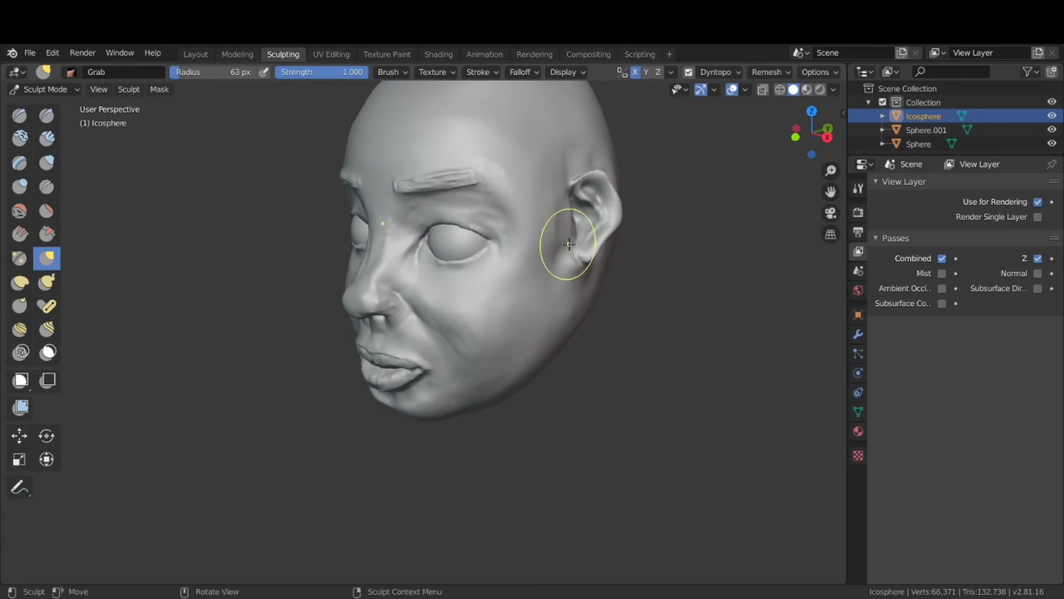
pyautogui.moveTo(630, 211); pyautogui.dragTo(578, 221)
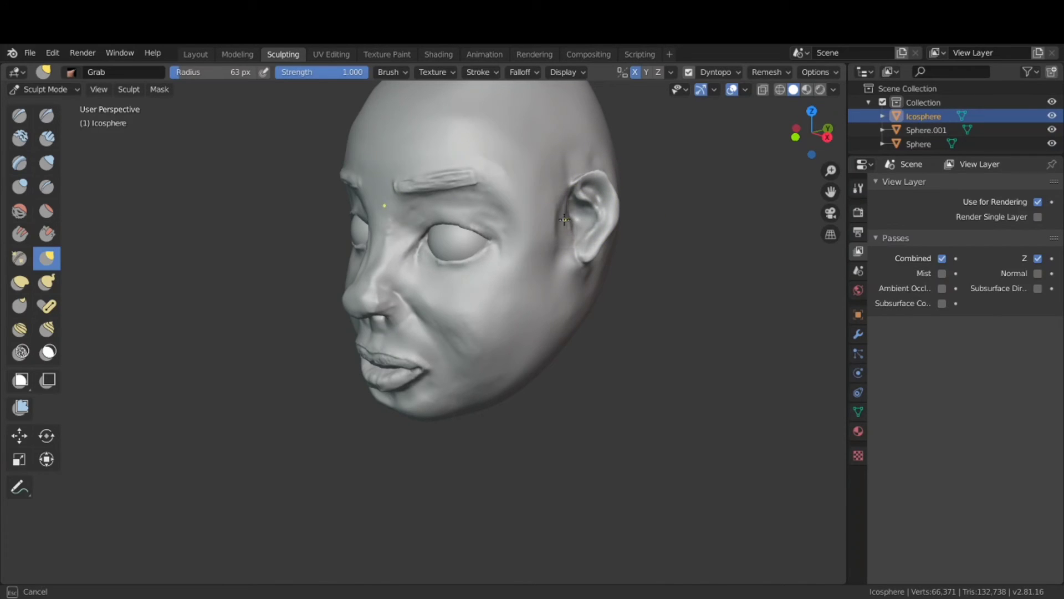
pyautogui.moveTo(564, 220); pyautogui.dragTo(571, 225)
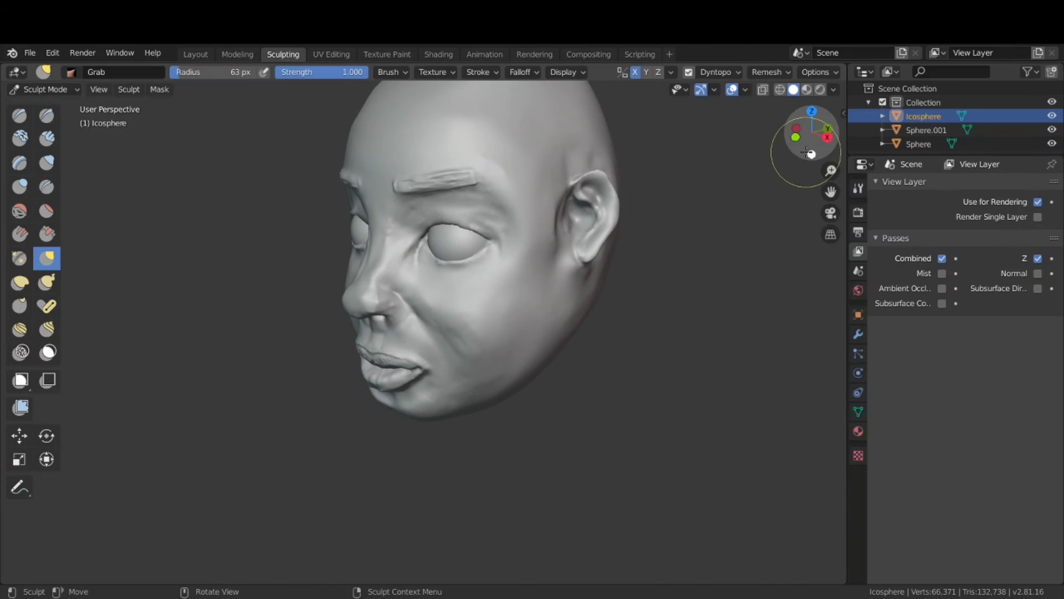
pyautogui.moveTo(804, 136)
pyautogui.mouseDown()
pyautogui.moveTo(762, 158)
pyautogui.moveTo(865, 146)
pyautogui.moveTo(647, 129)
pyautogui.mouseUp()
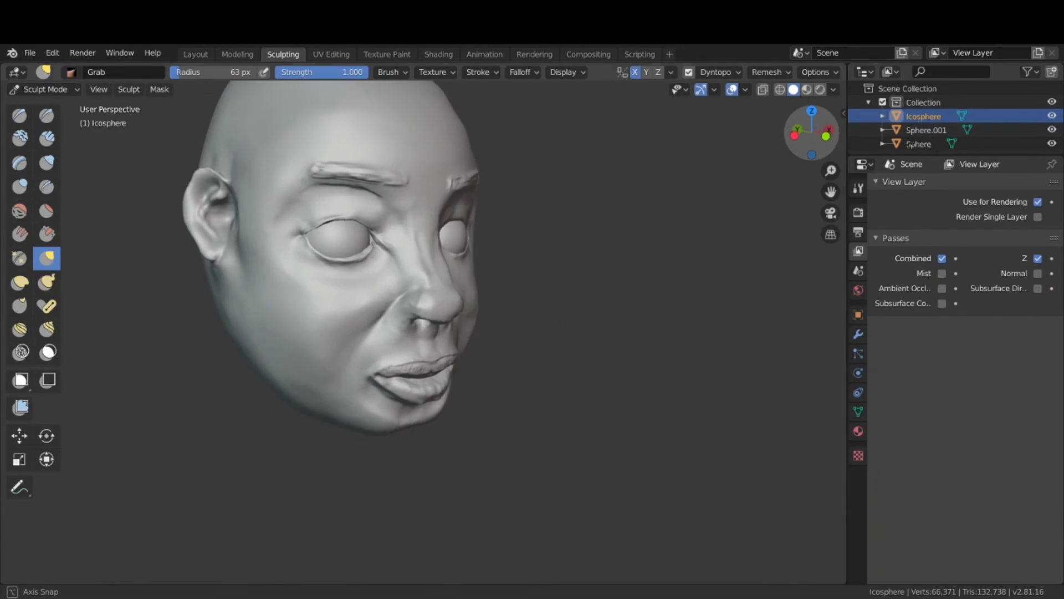
pyautogui.hotkey('ctrl', 'z')
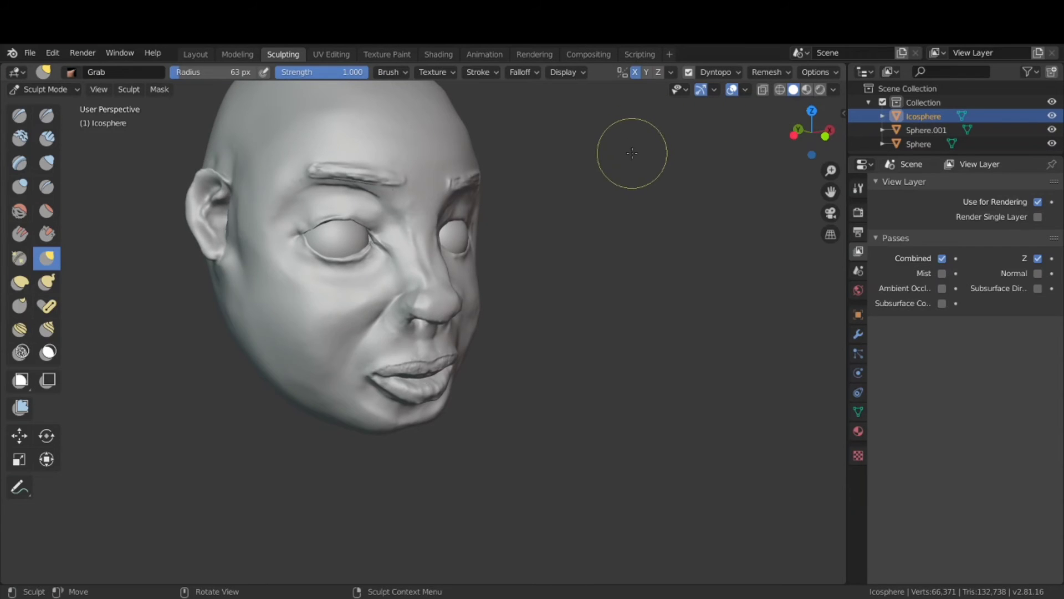
pyautogui.moveTo(813, 131)
pyautogui.mouseDown()
pyautogui.moveTo(631, 147)
pyautogui.moveTo(716, 112)
pyautogui.mouseUp()
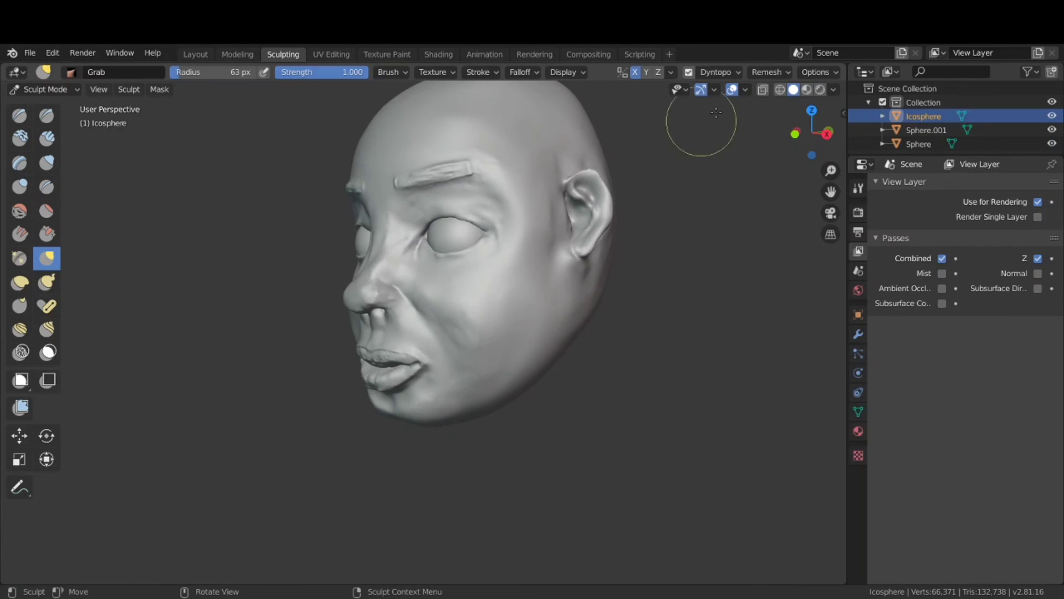
pyautogui.press('KP_3')
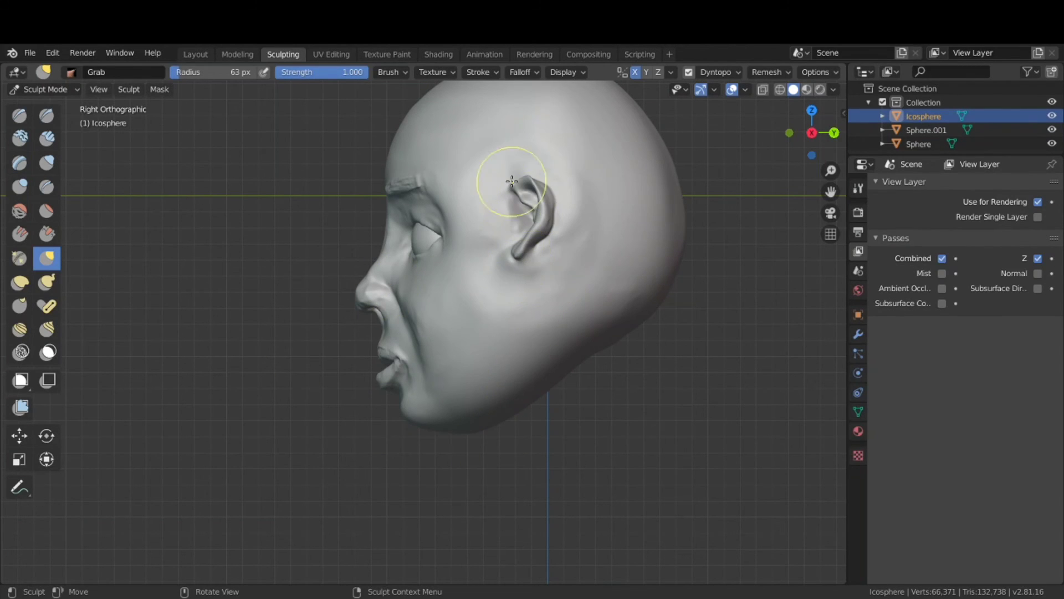
# Enlarge the Grab radius and pull the ear into a new shape, undoing the bent deformation.
pyautogui.moveTo(228, 72); pyautogui.dragTo(253, 70)
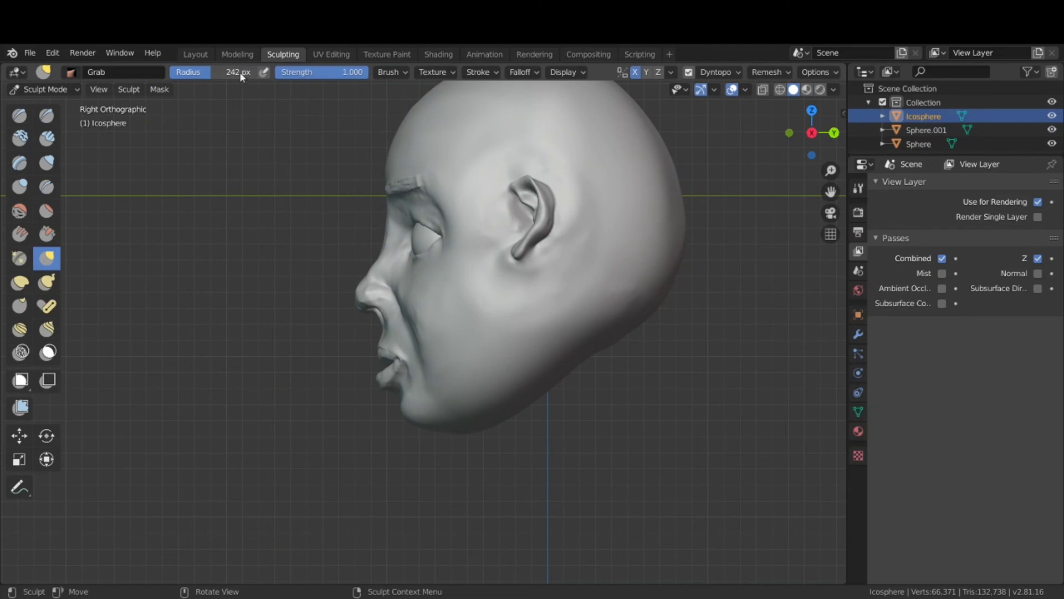
pyautogui.moveTo(215, 74); pyautogui.dragTo(211, 74)
pyautogui.moveTo(525, 209); pyautogui.dragTo(479, 218)
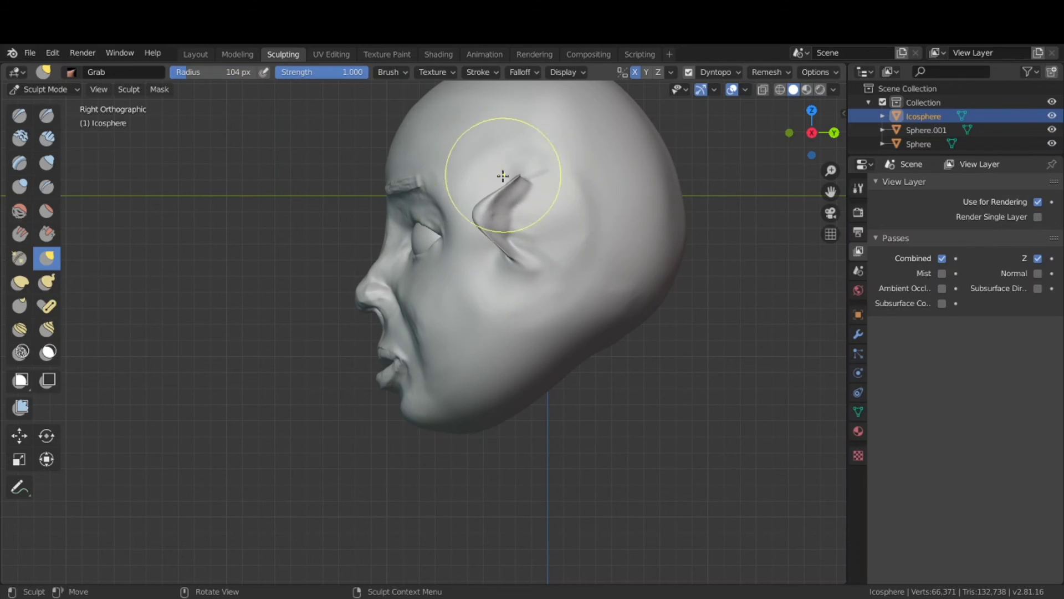
pyautogui.hotkey('ctrl', 'z')
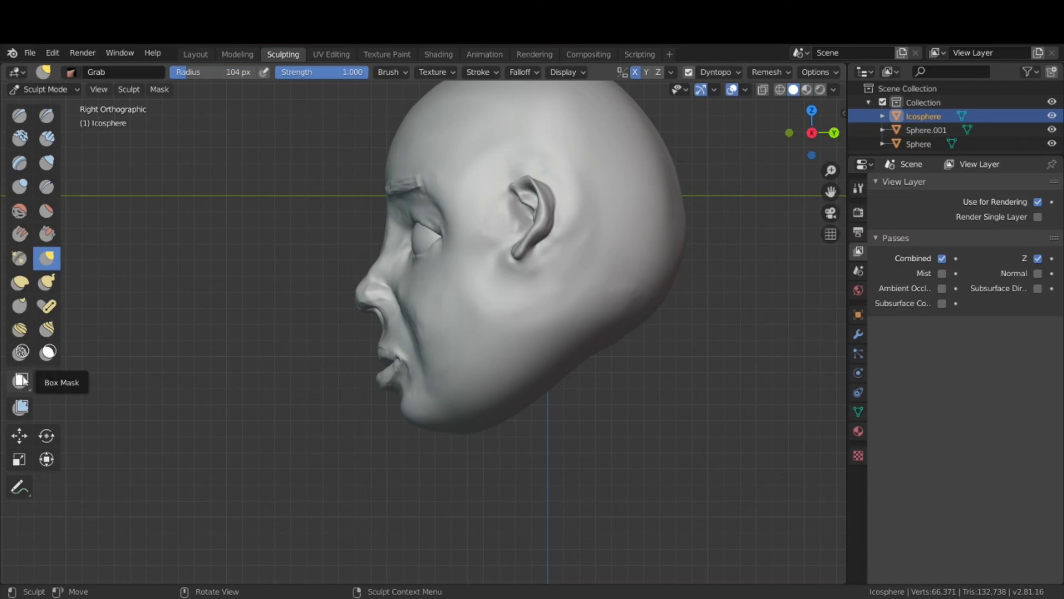
# From a profile view, lift the earlobe and revert the back-rim reshaping.
pyautogui.moveTo(332, 444); pyautogui.dragTo(167, 438, button='middle')
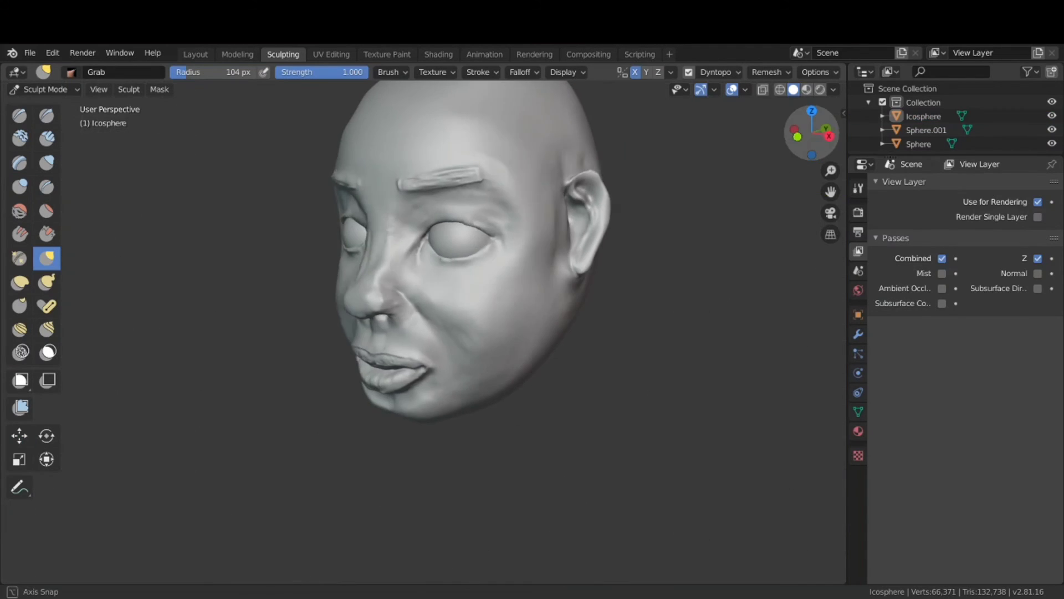
pyautogui.moveTo(811, 132); pyautogui.dragTo(809, 151)
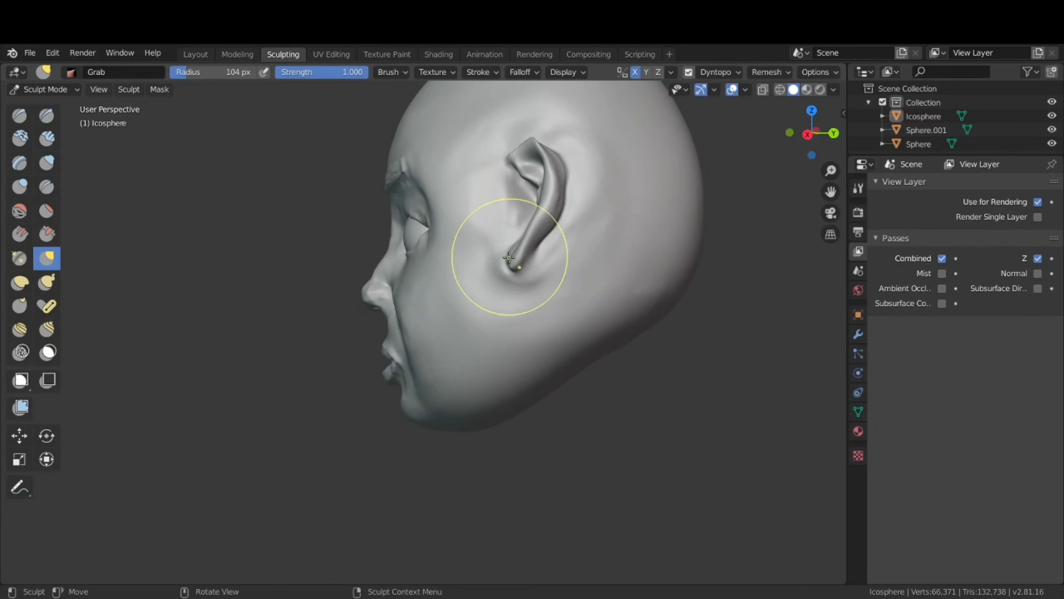
pyautogui.moveTo(499, 261)
pyautogui.mouseDown()
pyautogui.moveTo(509, 206)
pyautogui.moveTo(476, 197)
pyautogui.mouseUp()
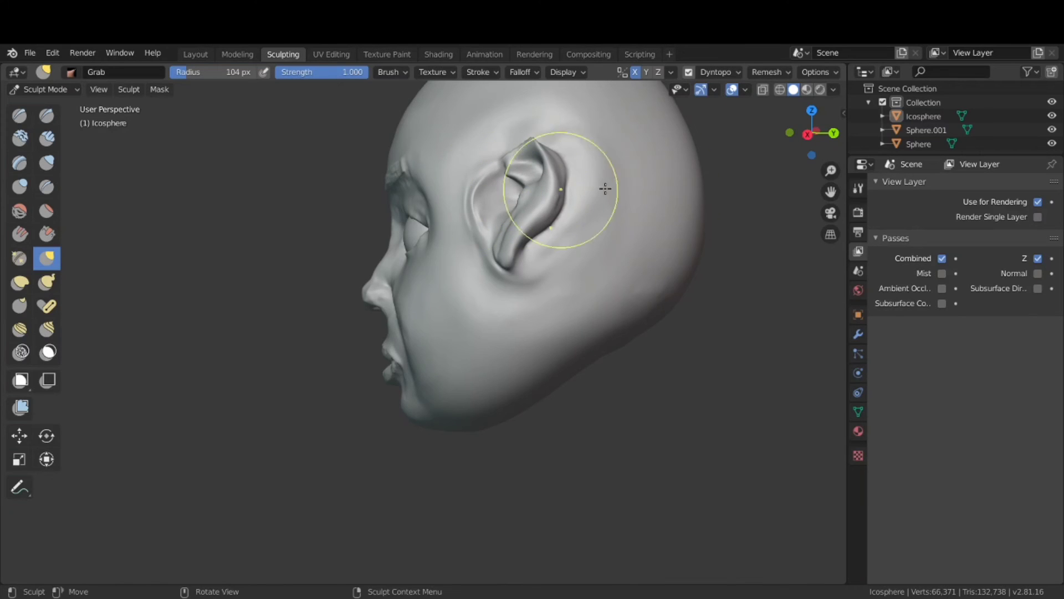
pyautogui.moveTo(813, 134)
pyautogui.mouseDown()
pyautogui.moveTo(1060, 171)
pyautogui.moveTo(702, 85)
pyautogui.mouseUp()
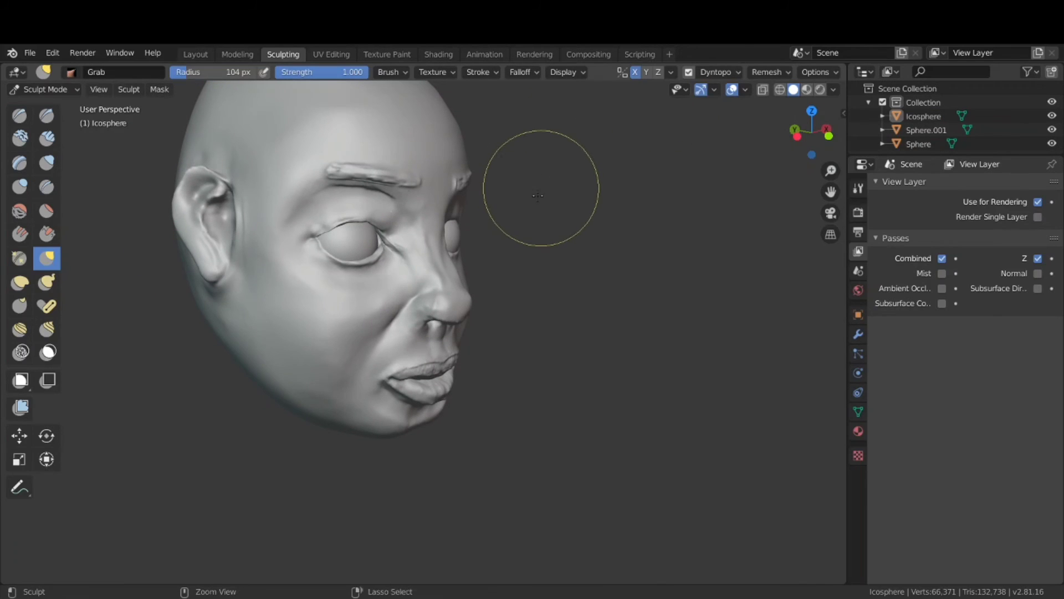
pyautogui.hotkey('ctrl', 'z')
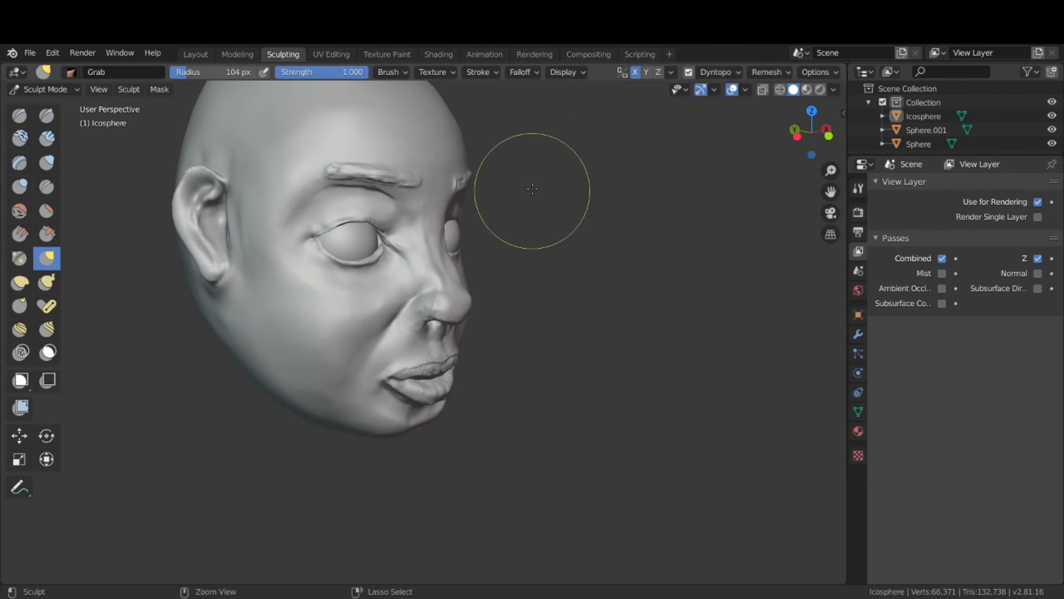
pyautogui.hotkey('ctrl', 'z')
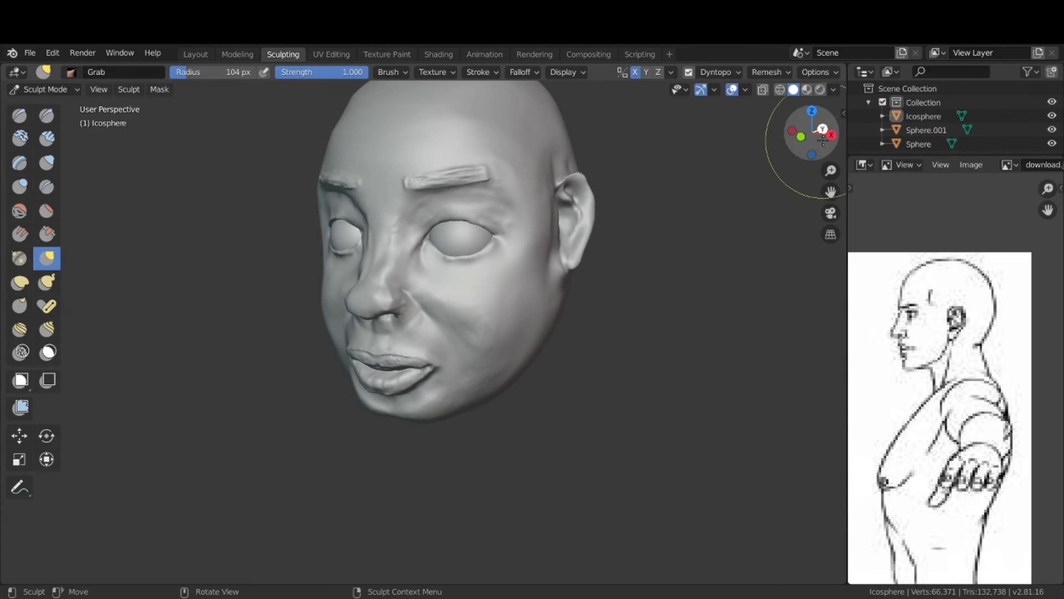
# From the exact side view, pull the area under the nose tip outward.
pyautogui.moveTo(801, 136); pyautogui.dragTo(715, 147)
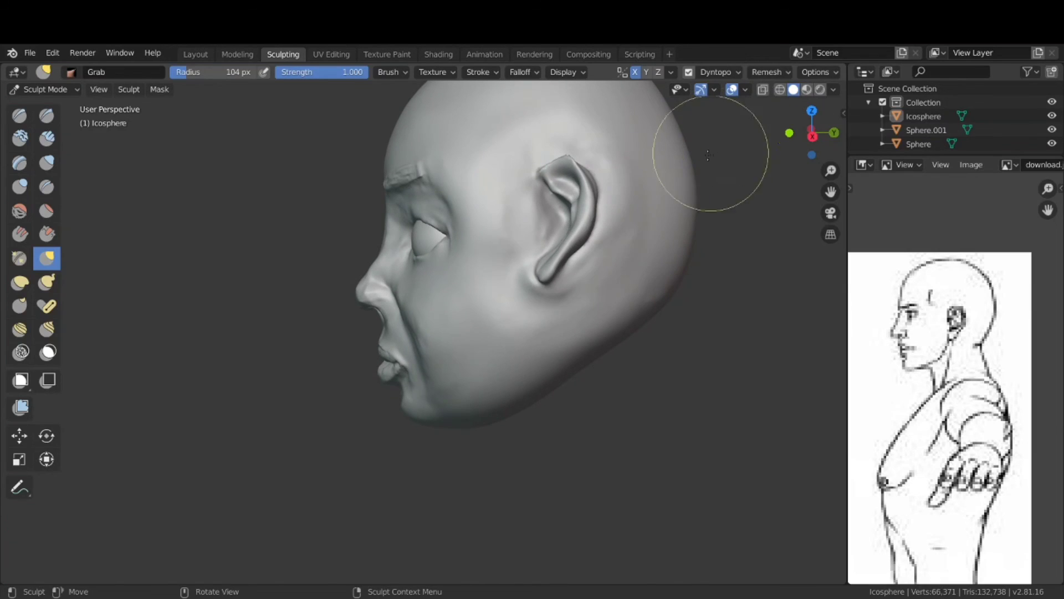
pyautogui.press('KP_3')
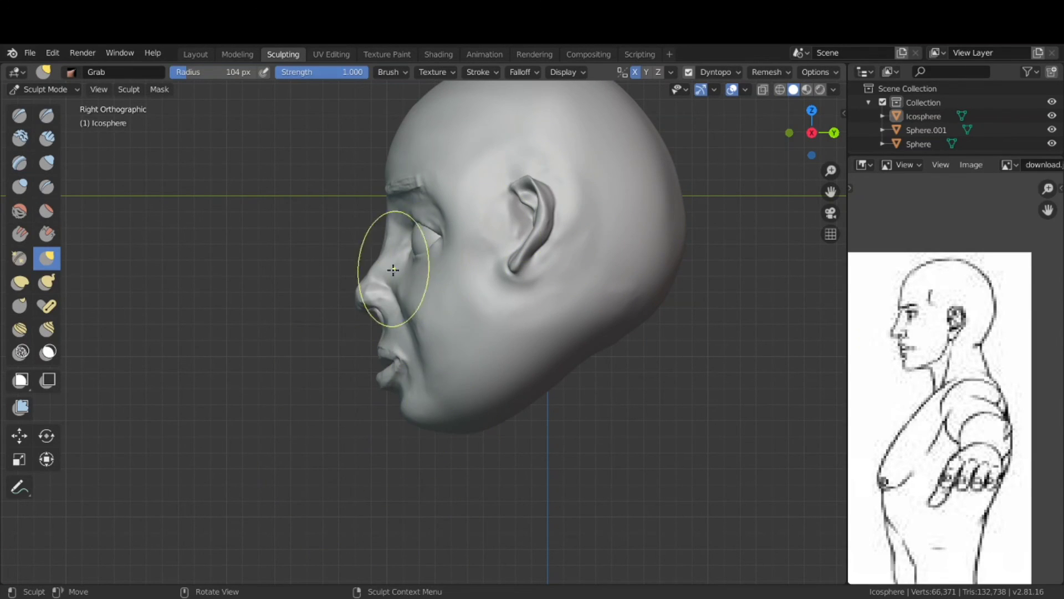
pyautogui.moveTo(387, 277)
pyautogui.mouseDown()
pyautogui.moveTo(380, 309)
pyautogui.moveTo(392, 294)
pyautogui.moveTo(347, 302)
pyautogui.moveTo(418, 293)
pyautogui.moveTo(399, 277)
pyautogui.moveTo(442, 289)
pyautogui.moveTo(465, 267)
pyautogui.mouseUp()
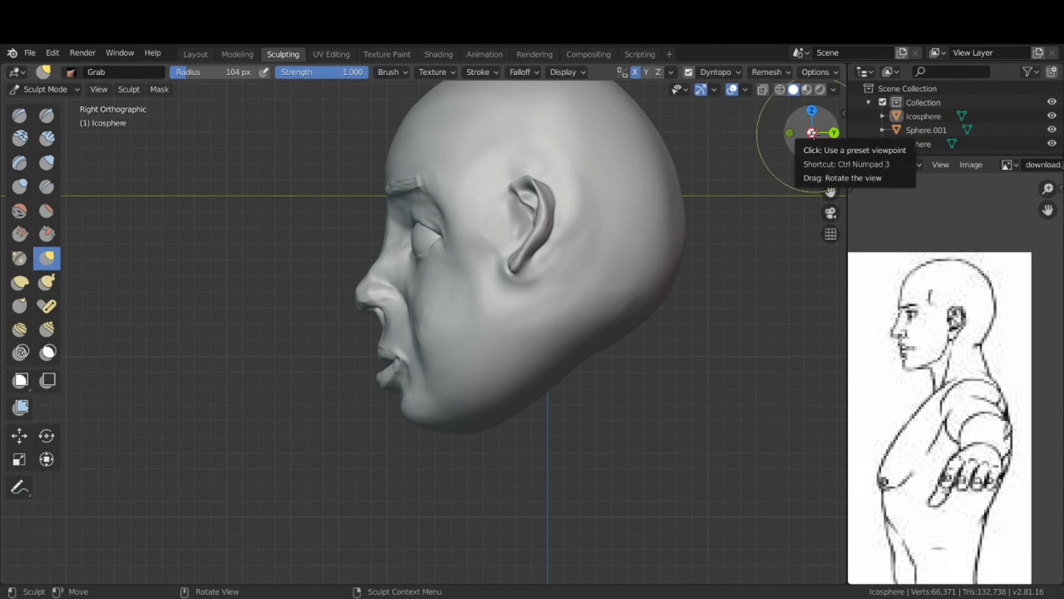
pyautogui.moveTo(809, 132)
pyautogui.mouseDown()
pyautogui.moveTo(793, 134)
pyautogui.moveTo(885, 181)
pyautogui.moveTo(813, 137)
pyautogui.moveTo(946, 169)
pyautogui.moveTo(950, 153)
pyautogui.moveTo(949, 166)
pyautogui.mouseUp()
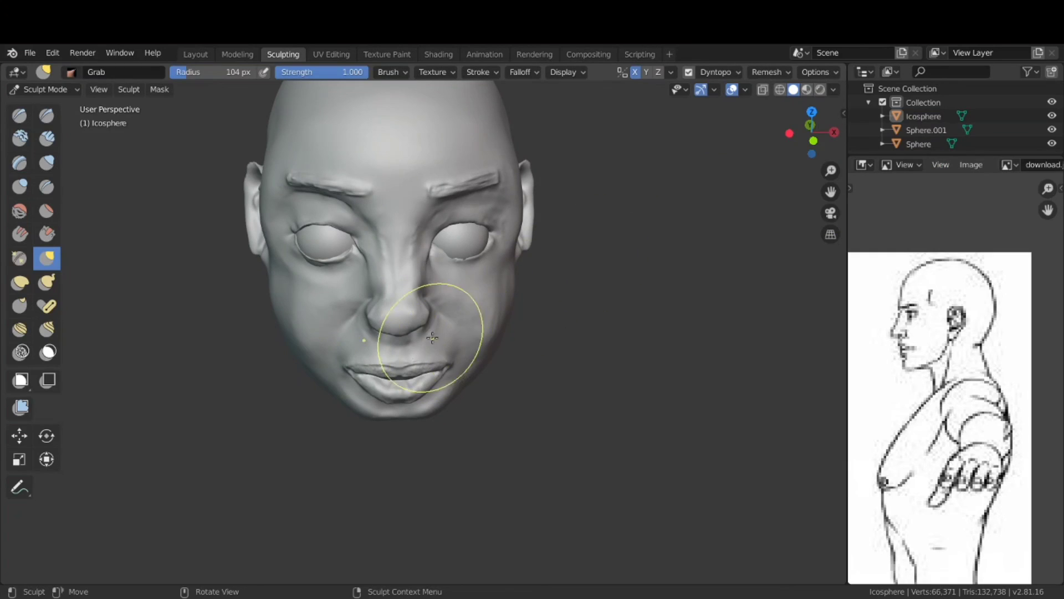
# Lengthen the nose tip, undo the lengthening, and return to Right Ortho view.
pyautogui.moveTo(424, 326); pyautogui.dragTo(425, 326)
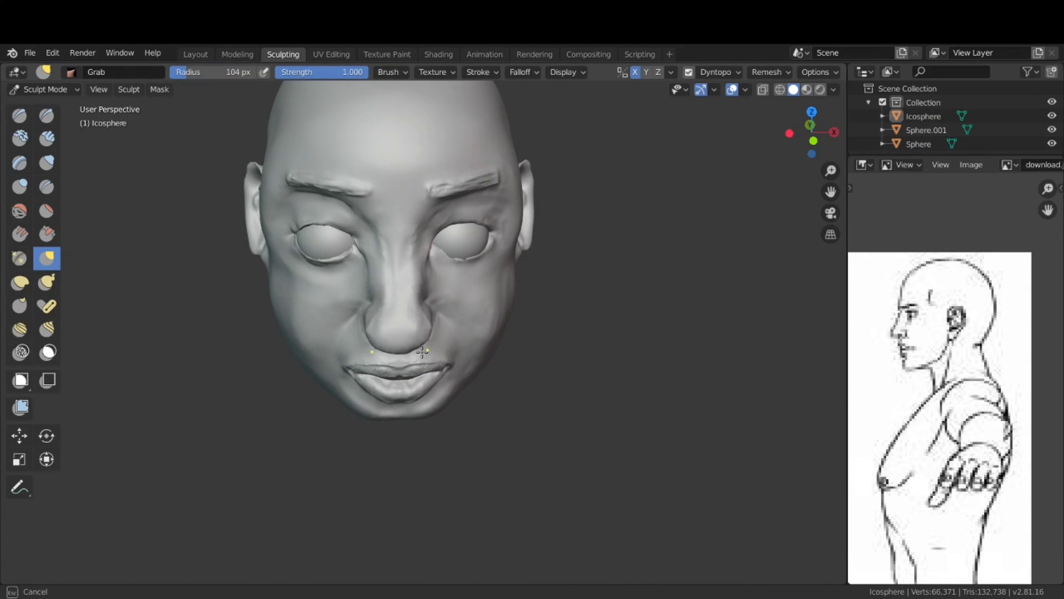
pyautogui.moveTo(421, 353); pyautogui.dragTo(408, 356)
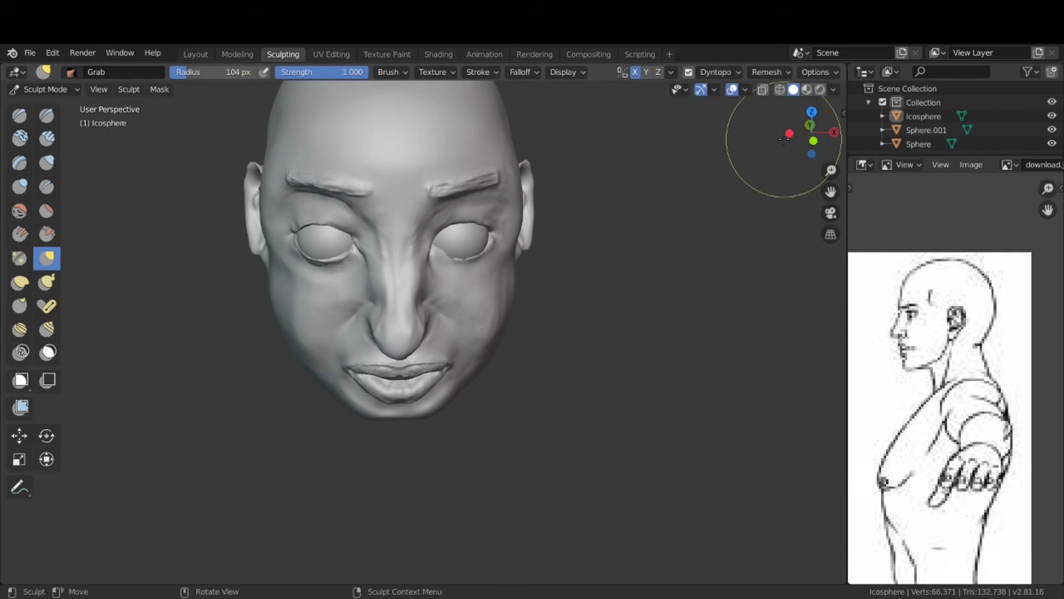
pyautogui.moveTo(805, 120); pyautogui.dragTo(591, 213)
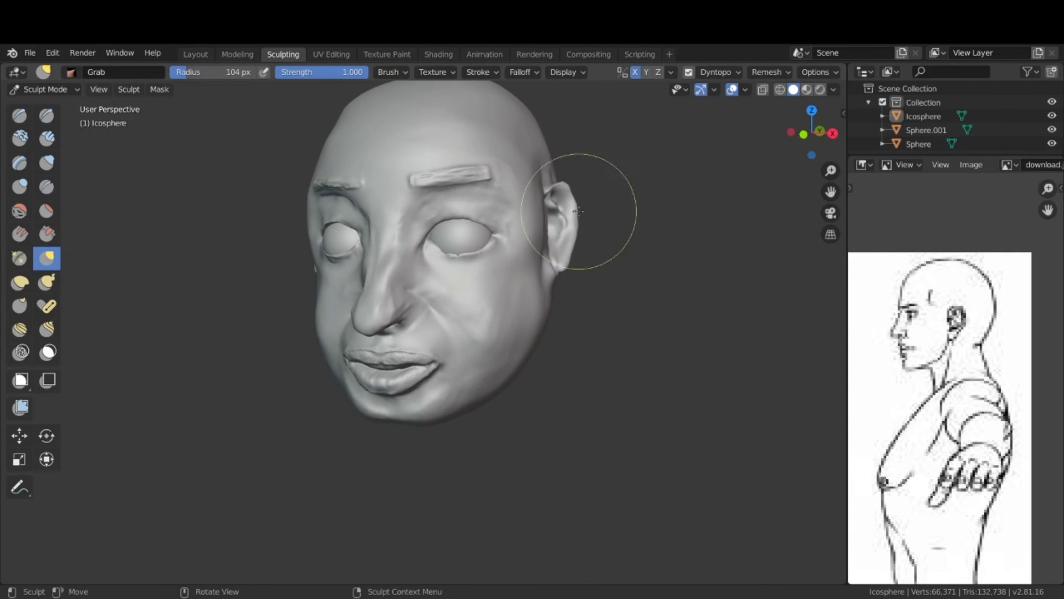
pyautogui.hotkey('ctrl', 'z')
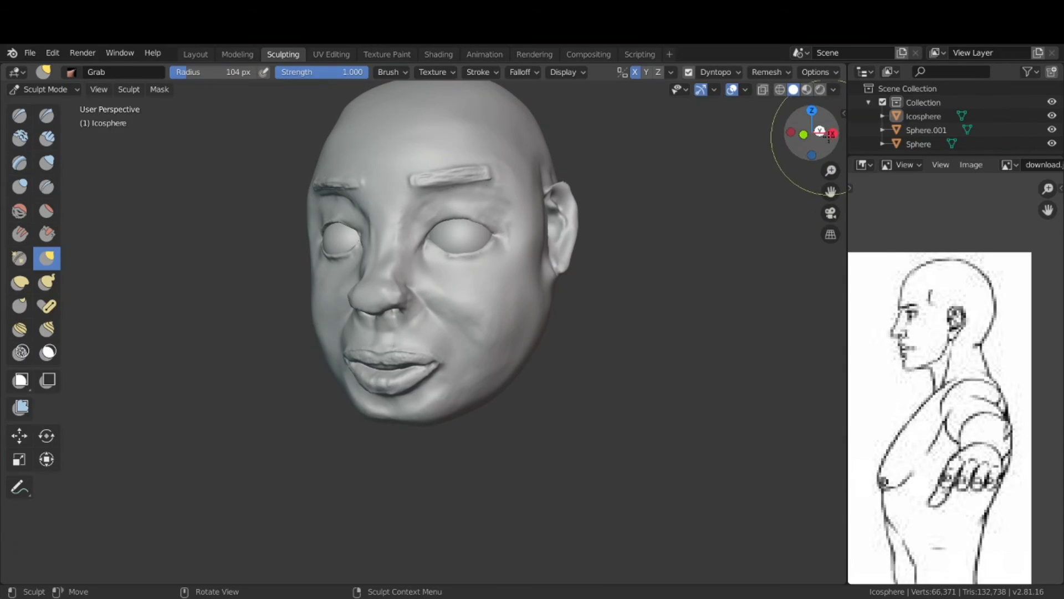
pyautogui.moveTo(808, 164); pyautogui.dragTo(595, 234, button='middle')
pyautogui.press('KP_3')
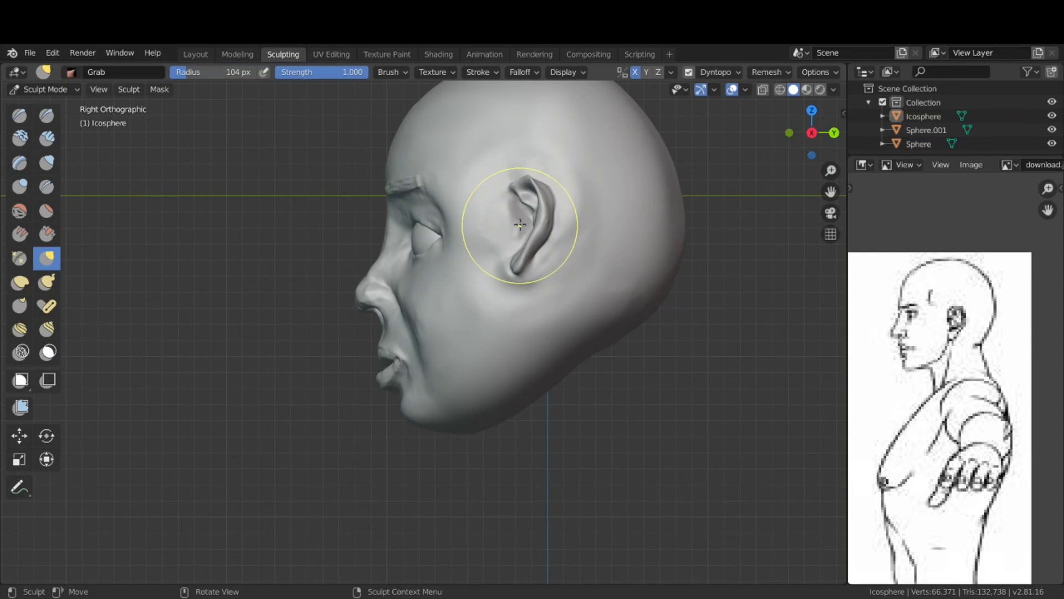
# Grab the ear into shape from several angles, undo the crease behind it, and return to side view.
pyautogui.moveTo(520, 224); pyautogui.dragTo(505, 226)
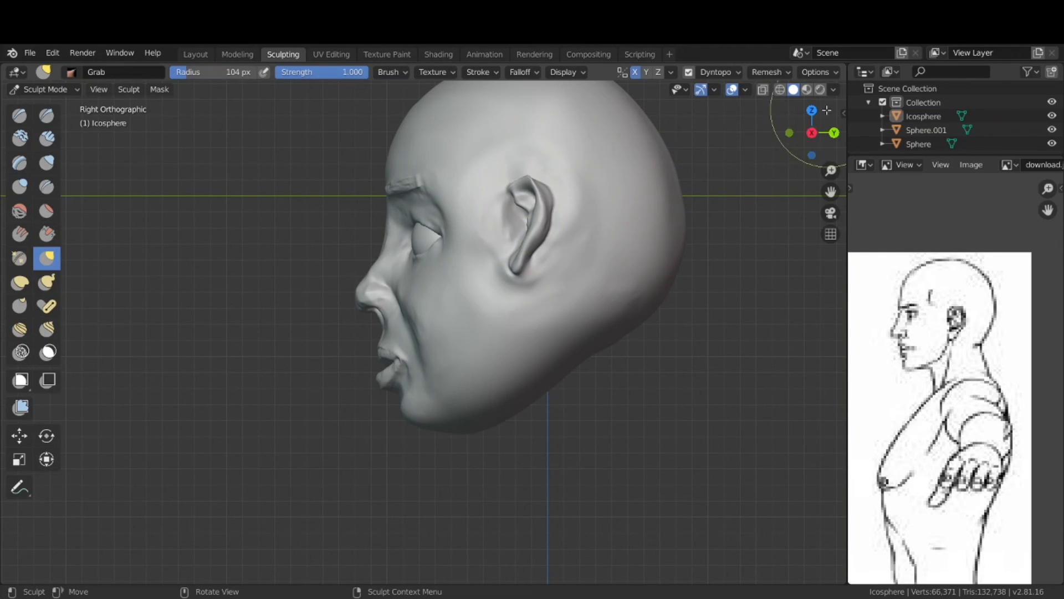
pyautogui.moveTo(811, 133)
pyautogui.mouseDown()
pyautogui.moveTo(874, 172)
pyautogui.moveTo(979, 150)
pyautogui.moveTo(824, 103)
pyautogui.moveTo(728, 158)
pyautogui.mouseUp()
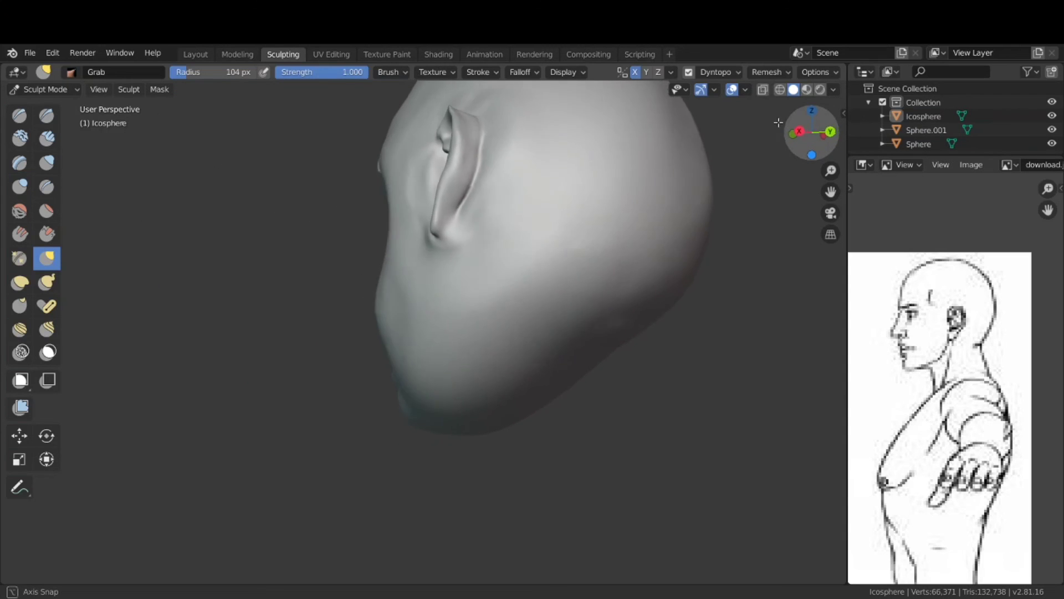
pyautogui.moveTo(728, 158); pyautogui.dragTo(736, 149, button='middle')
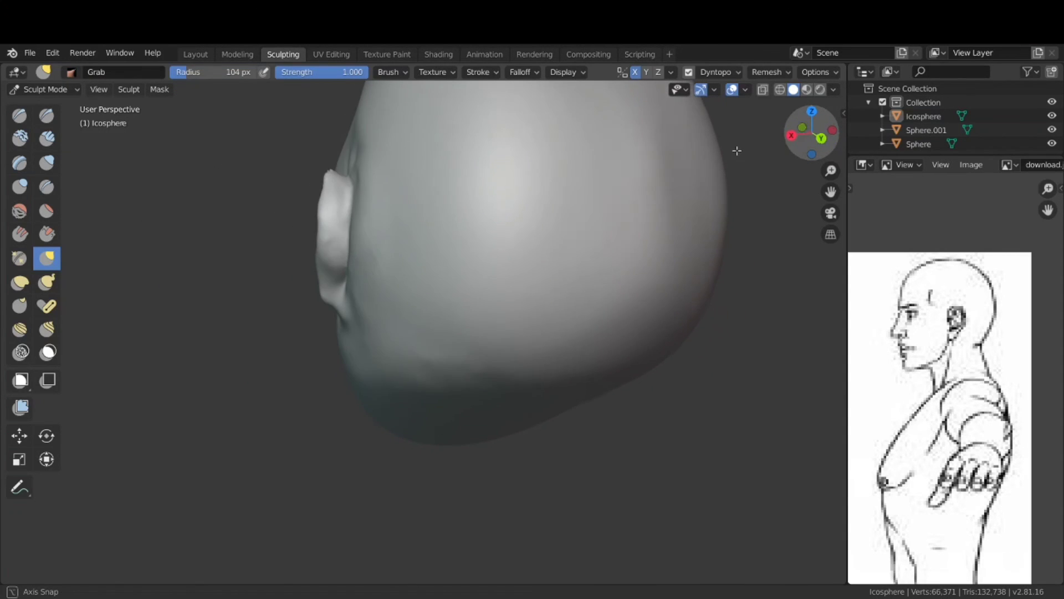
pyautogui.moveTo(312, 212); pyautogui.dragTo(311, 252)
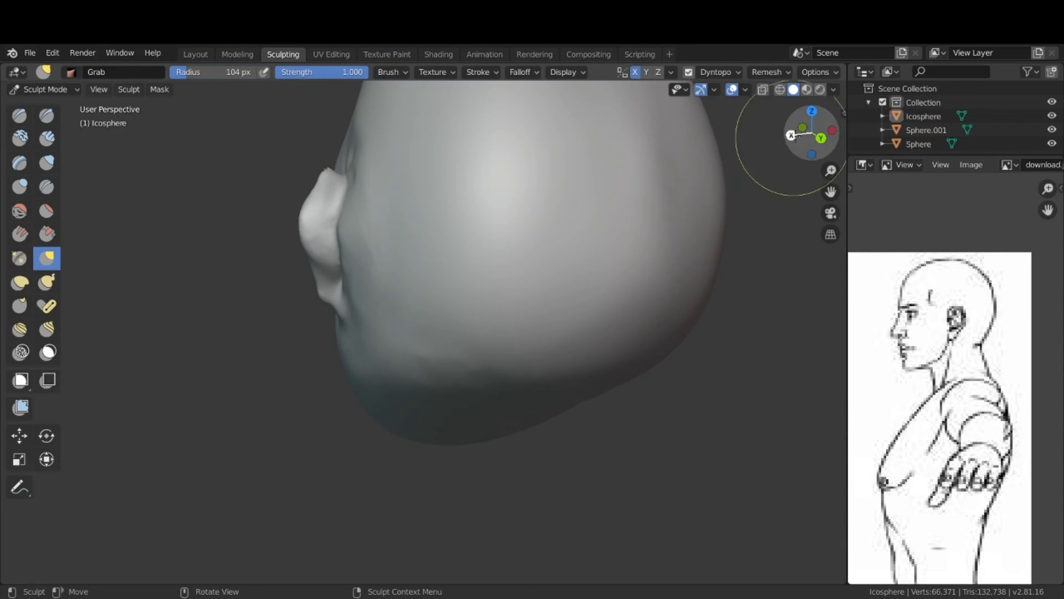
pyautogui.moveTo(810, 135)
pyautogui.mouseDown()
pyautogui.moveTo(1060, 143)
pyautogui.moveTo(757, 165)
pyautogui.mouseUp()
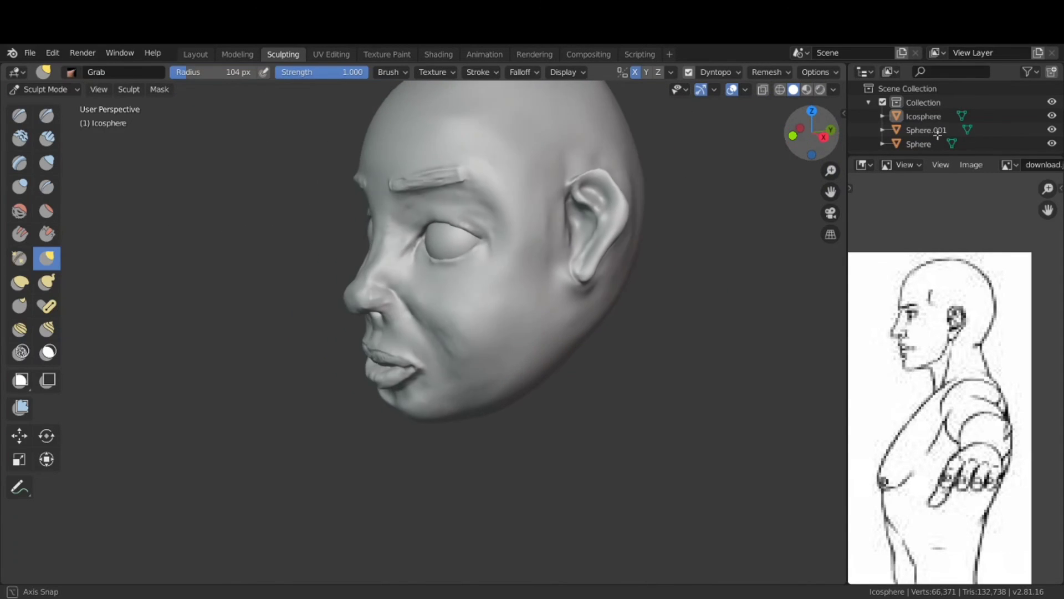
pyautogui.moveTo(629, 255); pyautogui.dragTo(623, 258)
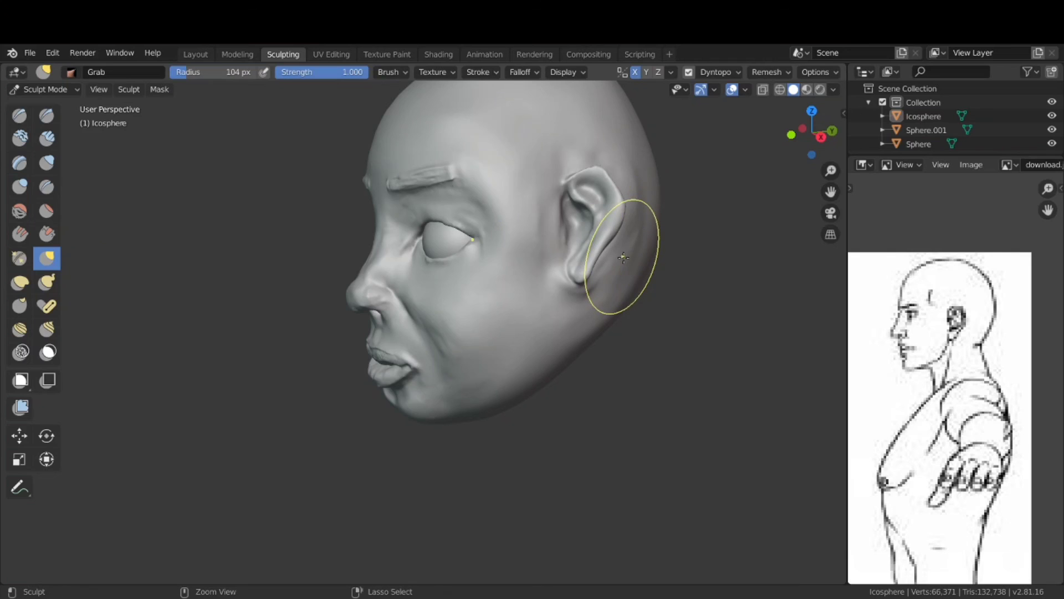
pyautogui.hotkey('ctrl', 'z')
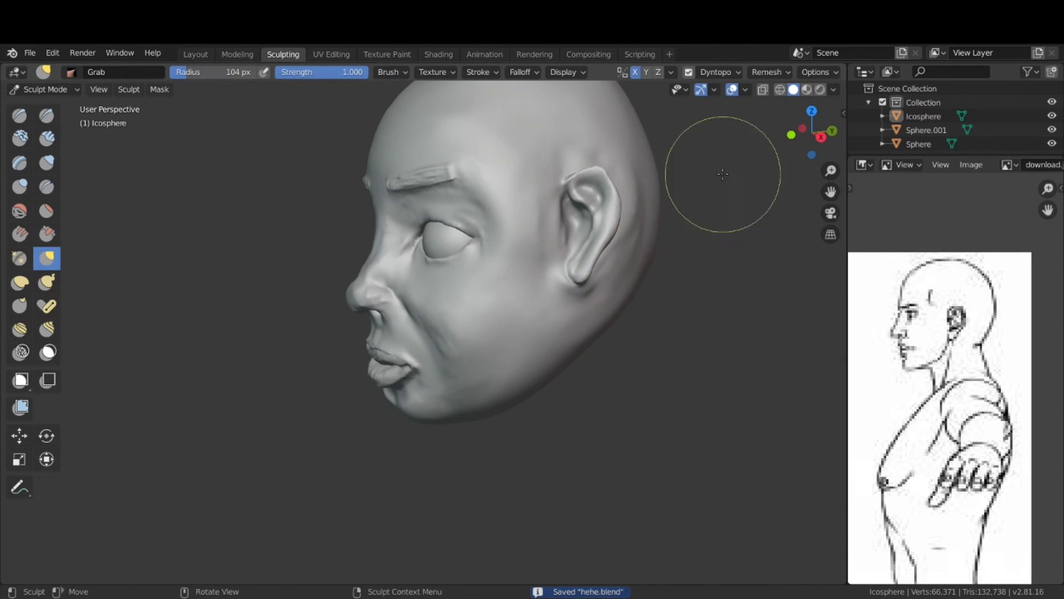
pyautogui.press('KP_3')
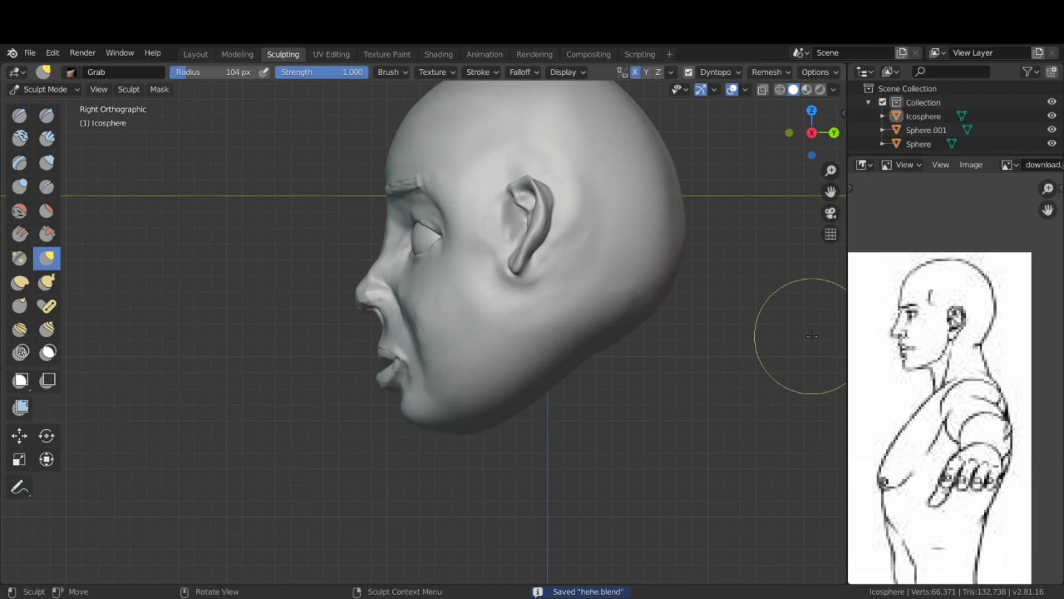